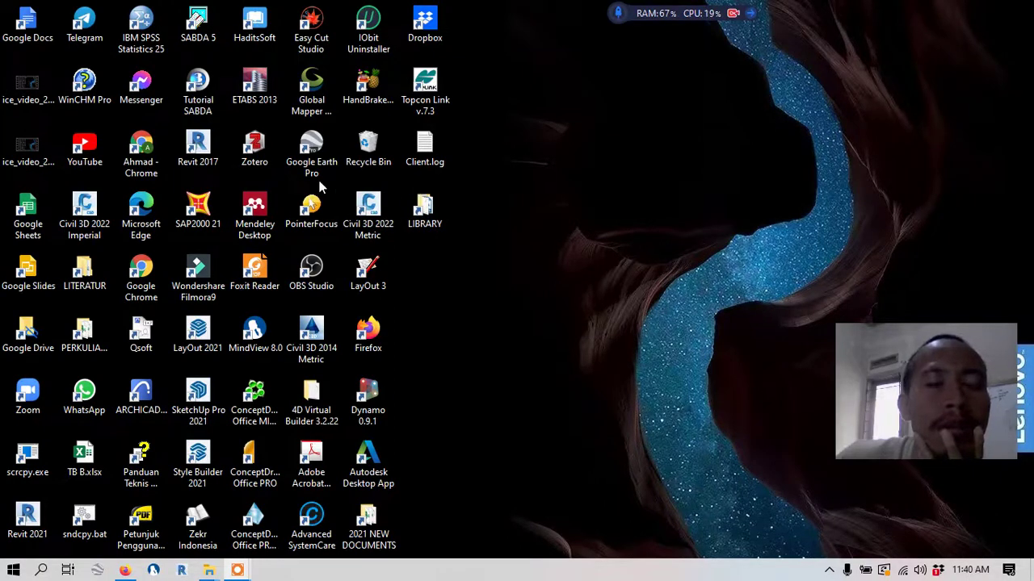
Step: Launch Zotero, maximize its window and look through the items in My Library
double_click(258, 147)
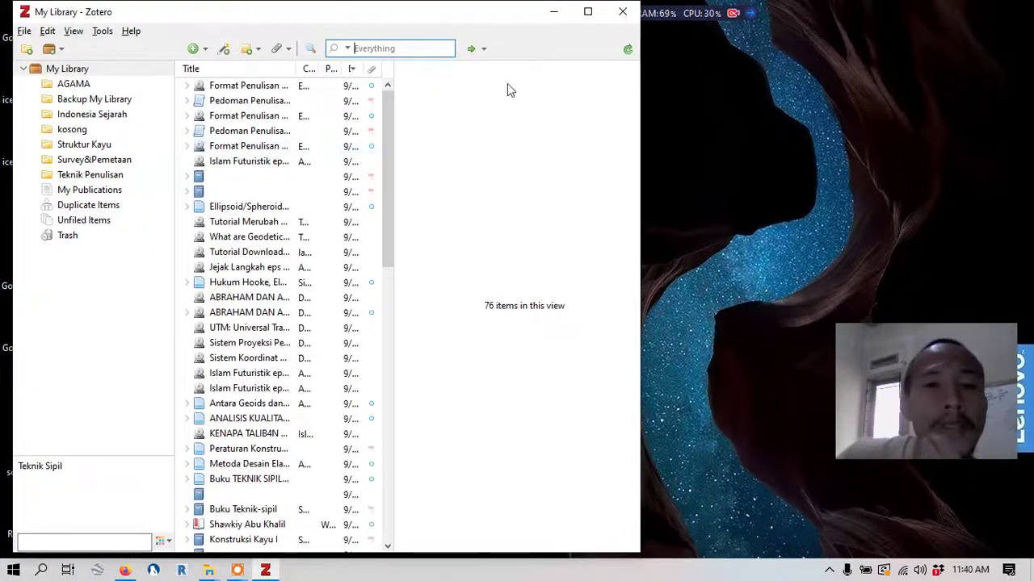
click(587, 13)
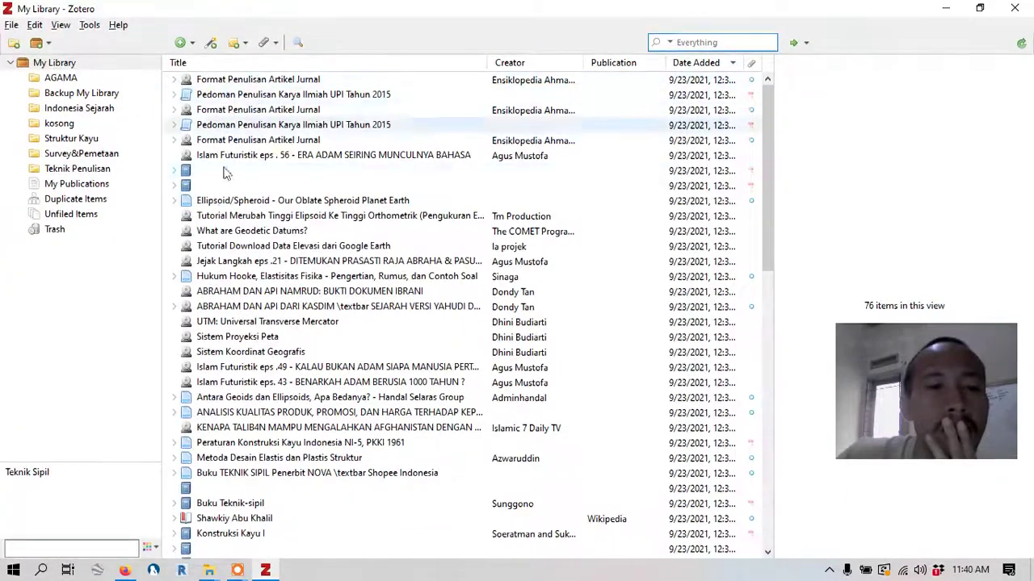
scroll(277, 293, down, 10)
scroll(277, 293, up, 10)
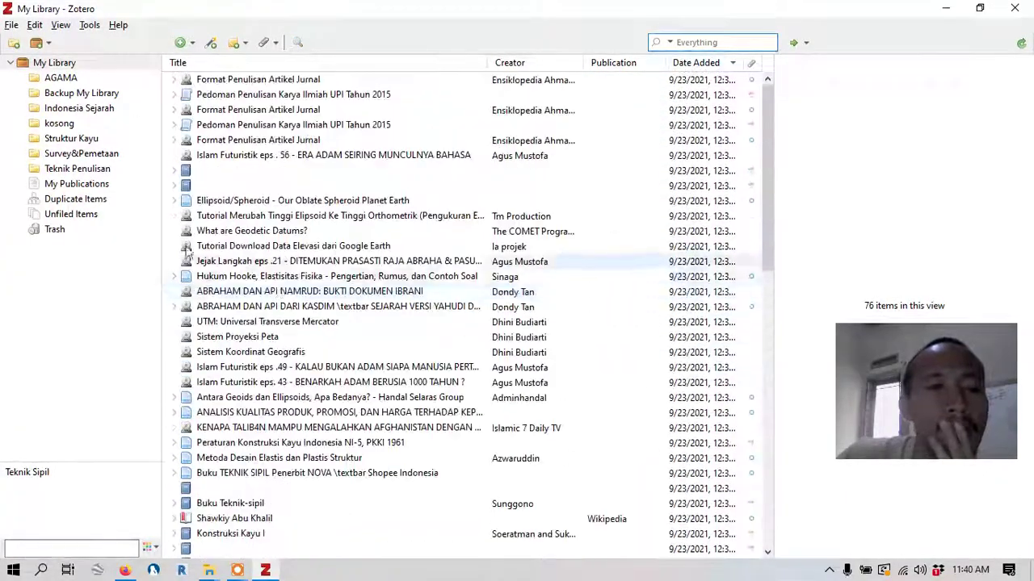
Step: Display the data directory location in Zotero's advanced files and folders preferences
click(35, 25)
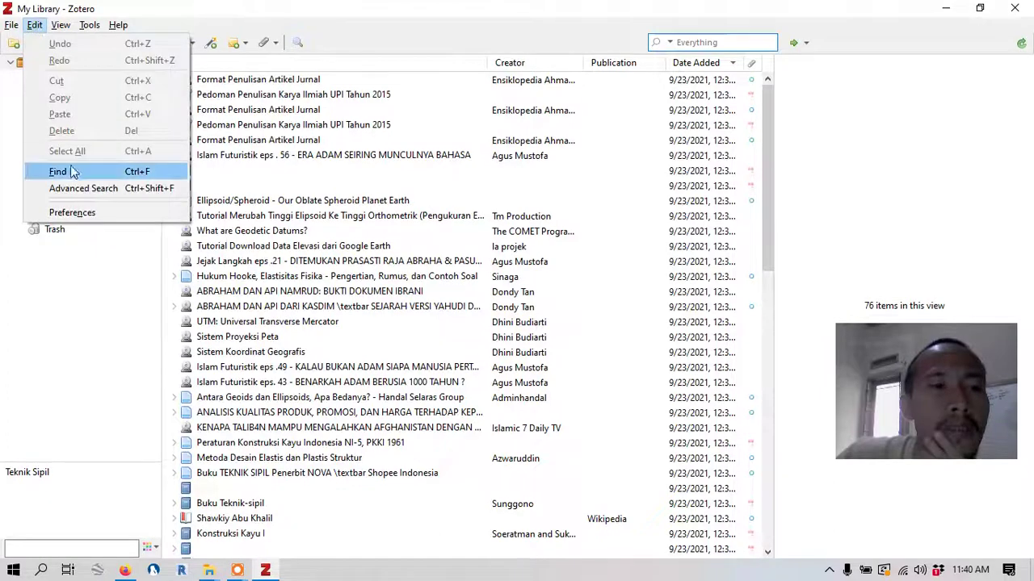
click(72, 212)
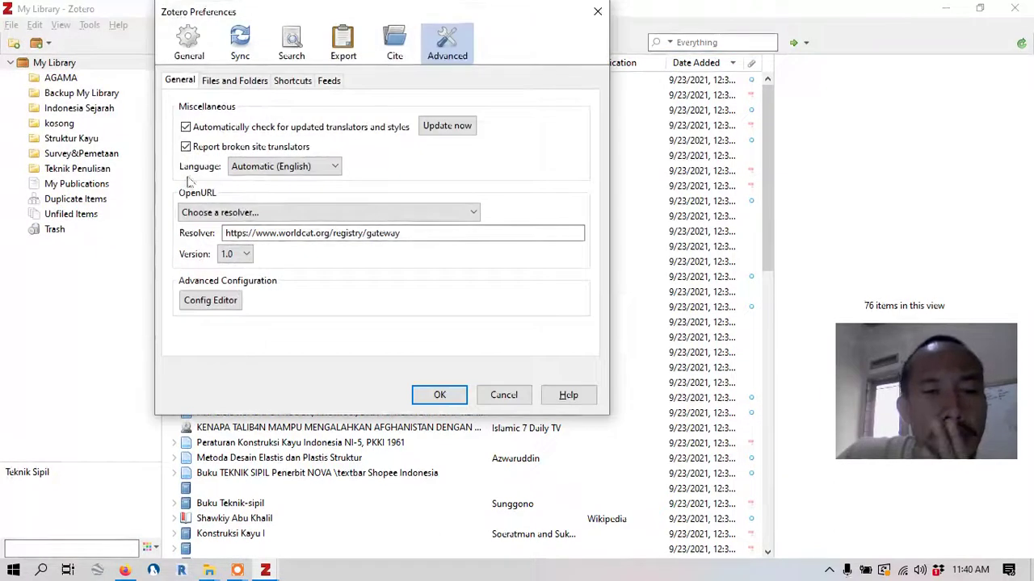
click(217, 84)
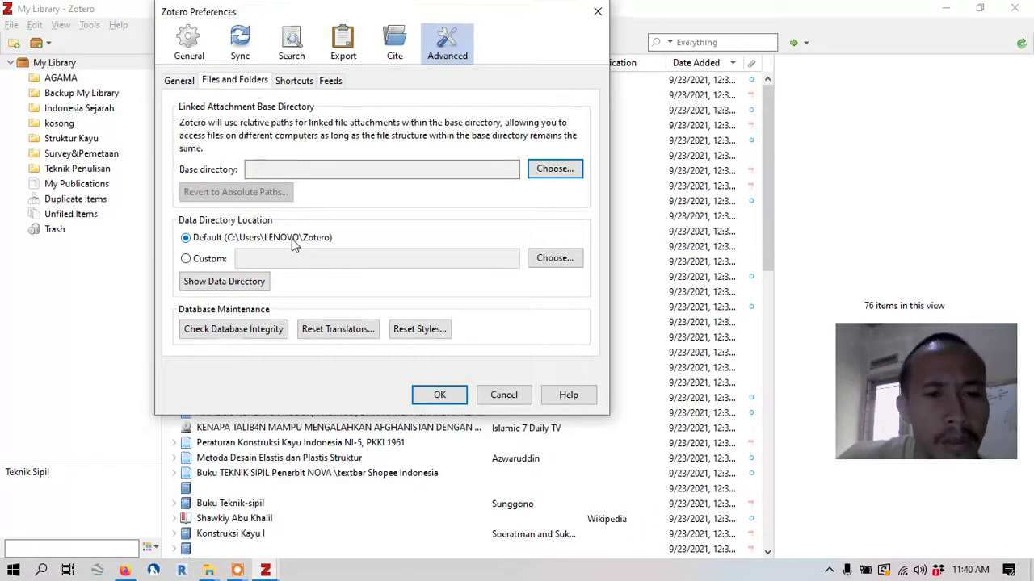
Step: Switch to File Explorer, open C:\Users\LENOVO\Zotero and place its window beside the Zotero preferences
click(209, 571)
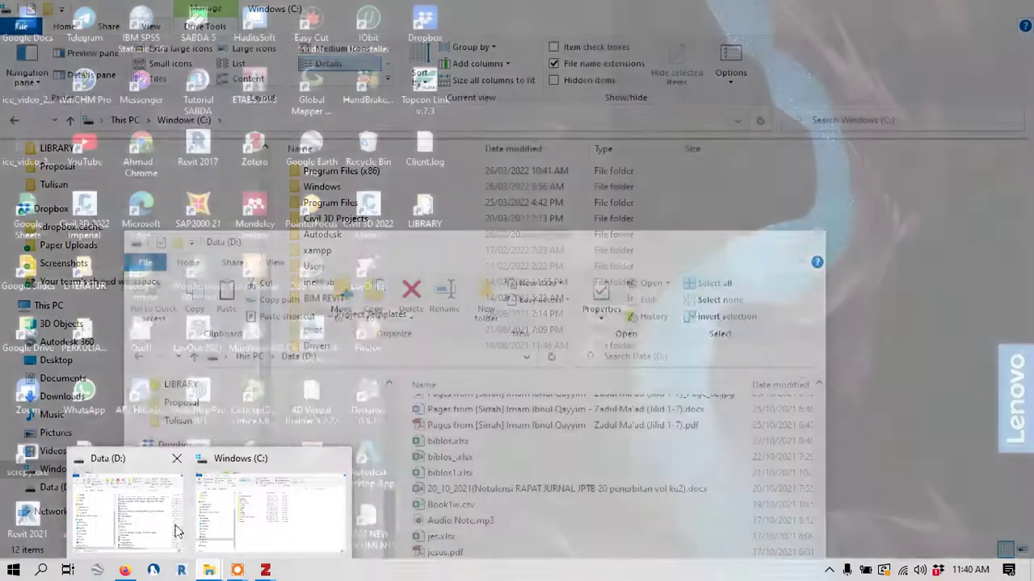
click(171, 533)
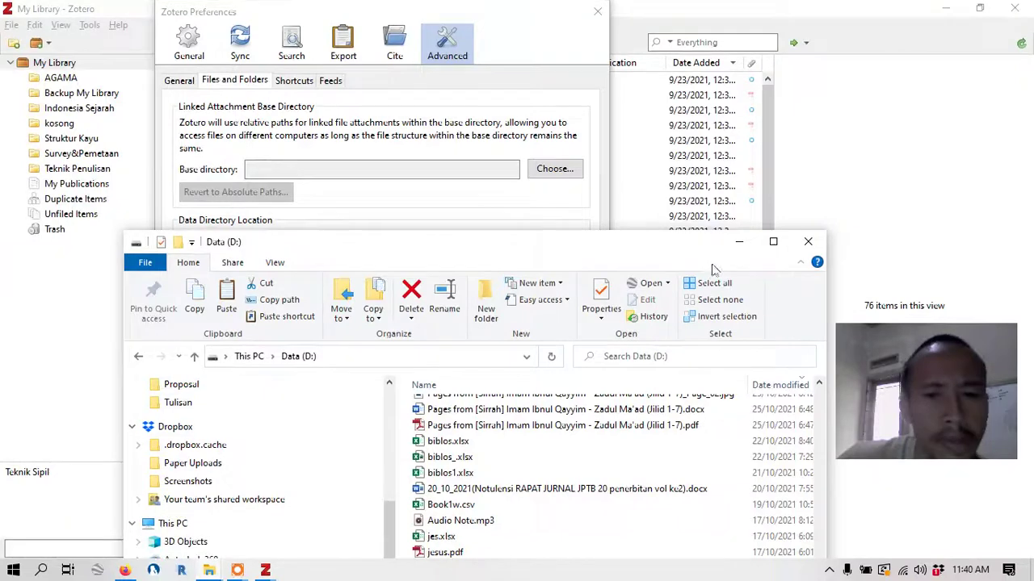
click(771, 246)
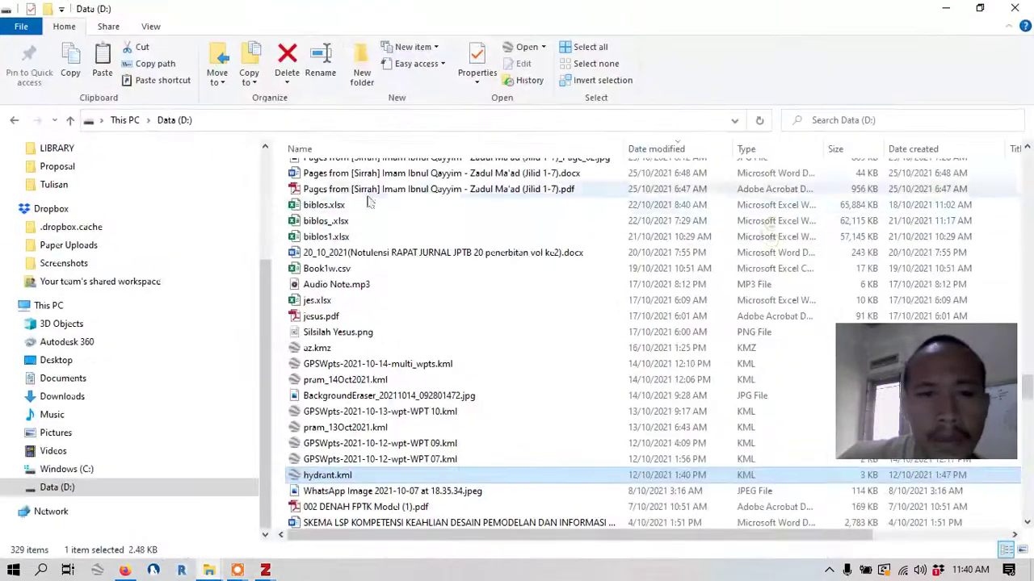
click(69, 471)
click(317, 272)
double_click(316, 272)
double_click(330, 190)
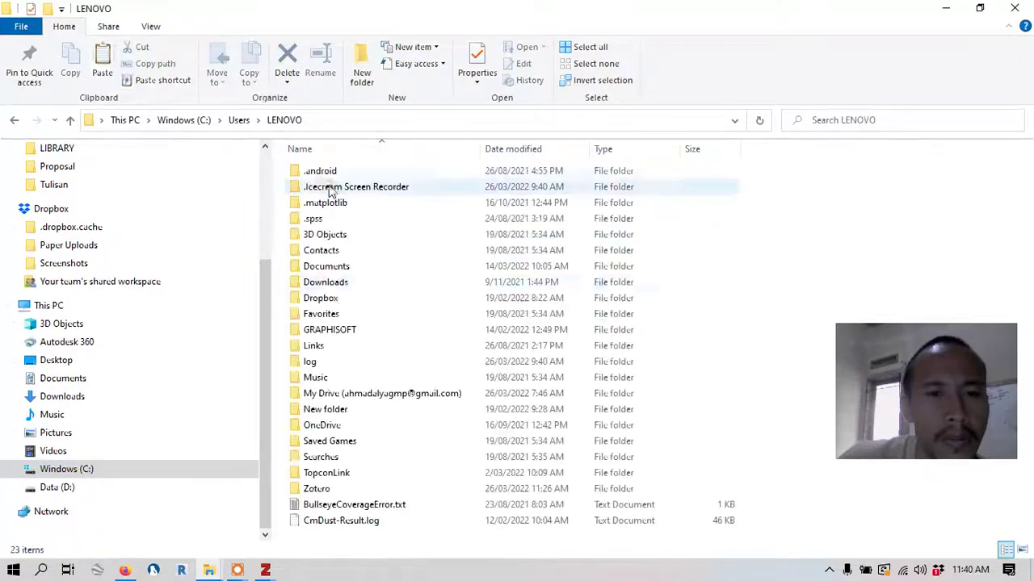
double_click(317, 489)
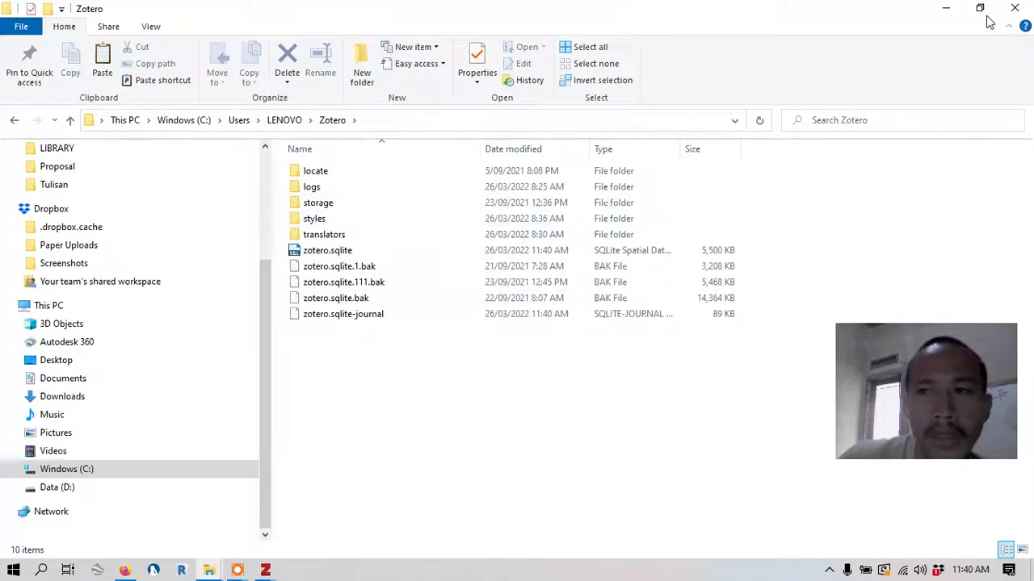
click(979, 8)
drag(565, 199, 795, 154)
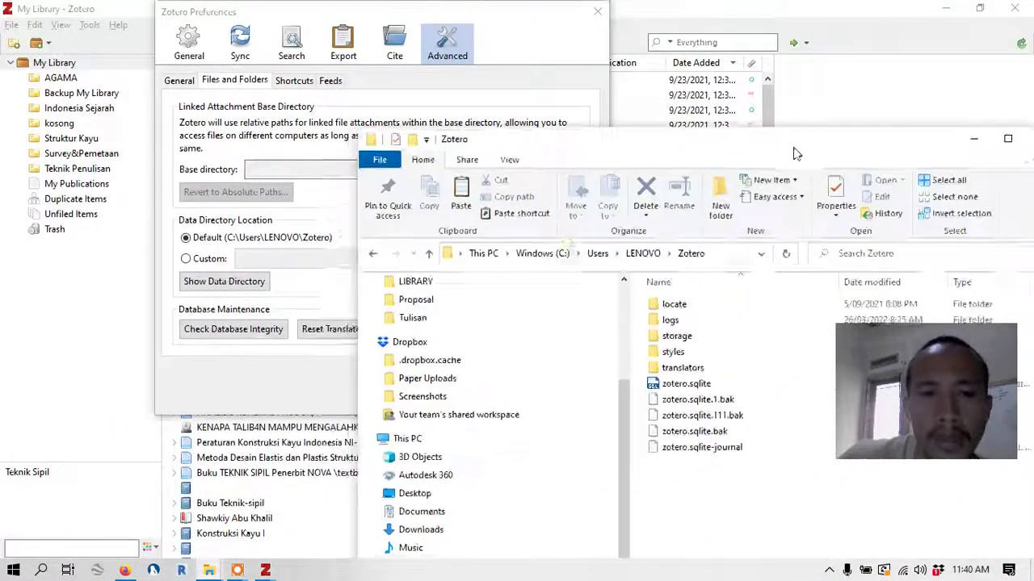
Step: Close the Zotero preferences and inspect the attachments under the first "Format Penulisan Artikel Jurnal" item
click(597, 11)
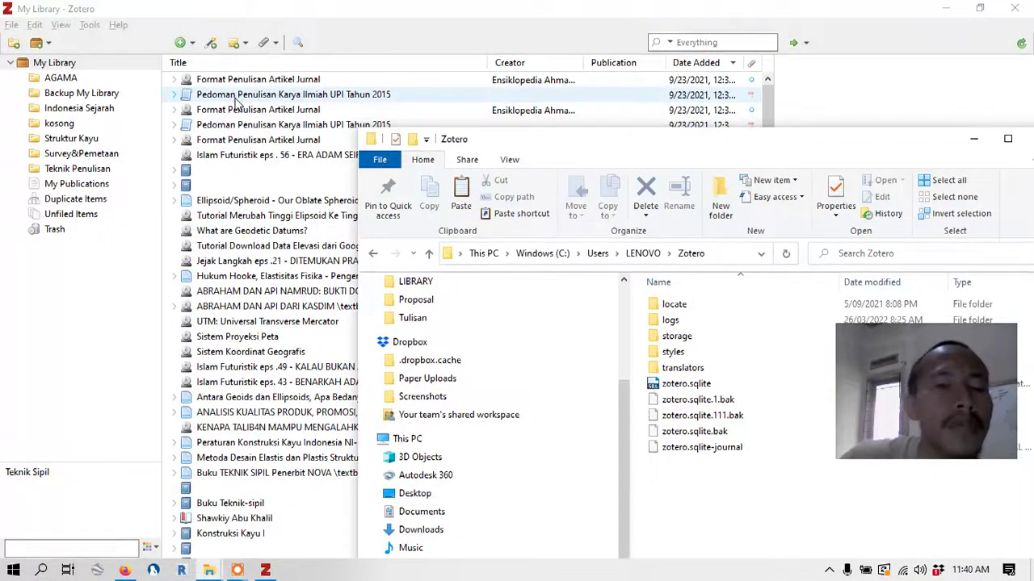
click(175, 81)
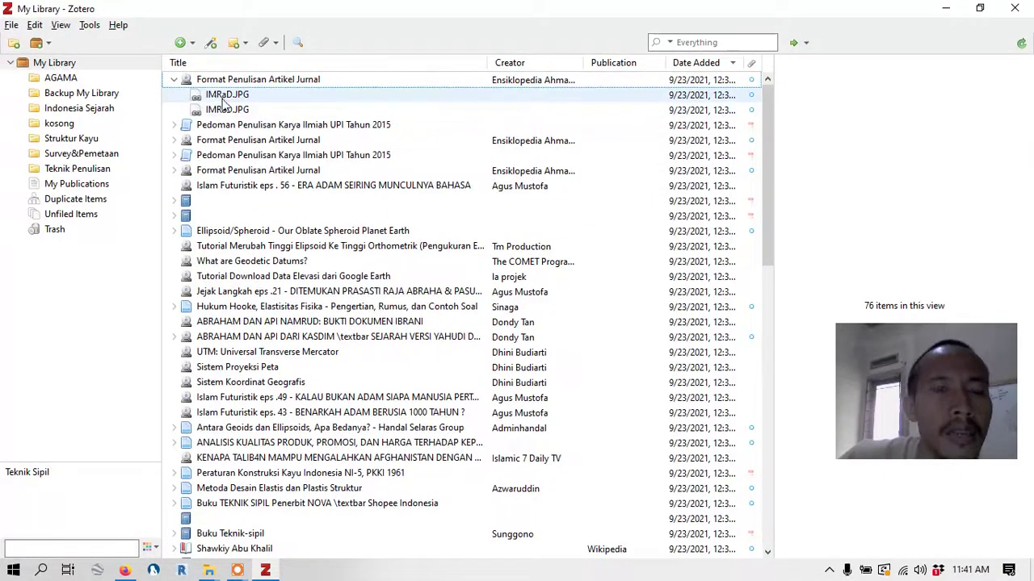
click(174, 80)
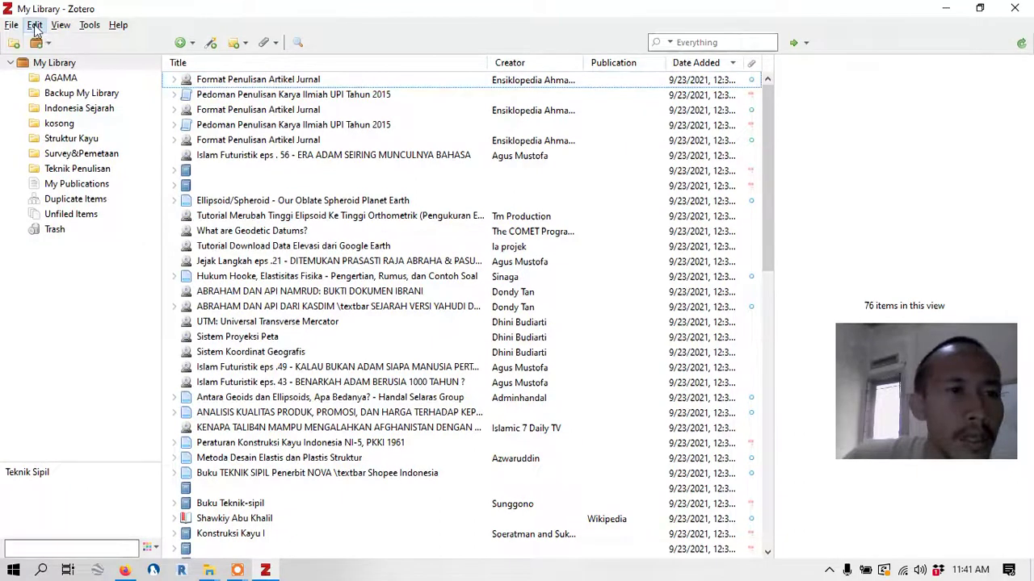
Step: Examine the bibliographic details of the first "Format Penulisan Artikel Jurnal" item
click(34, 26)
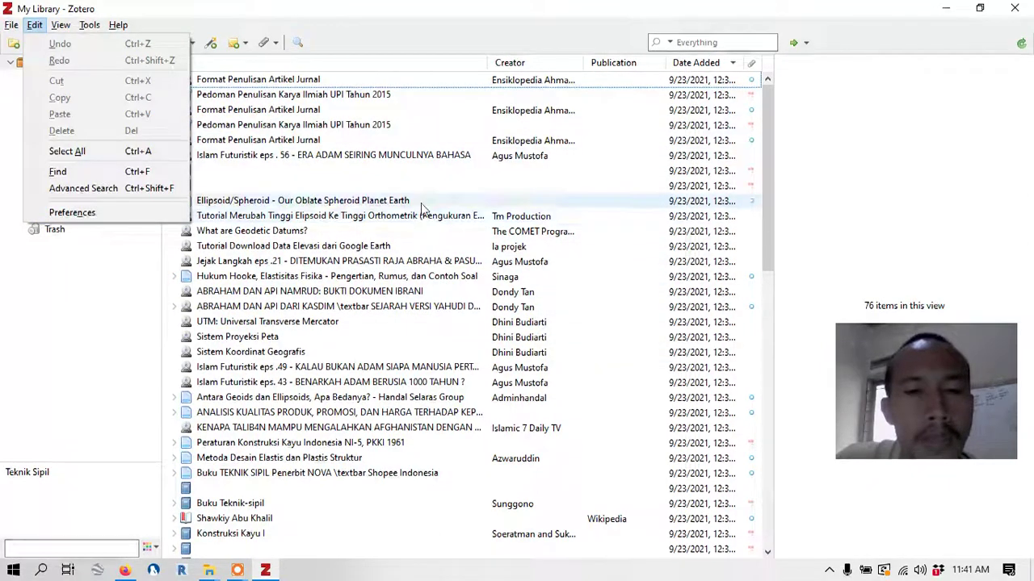
click(315, 109)
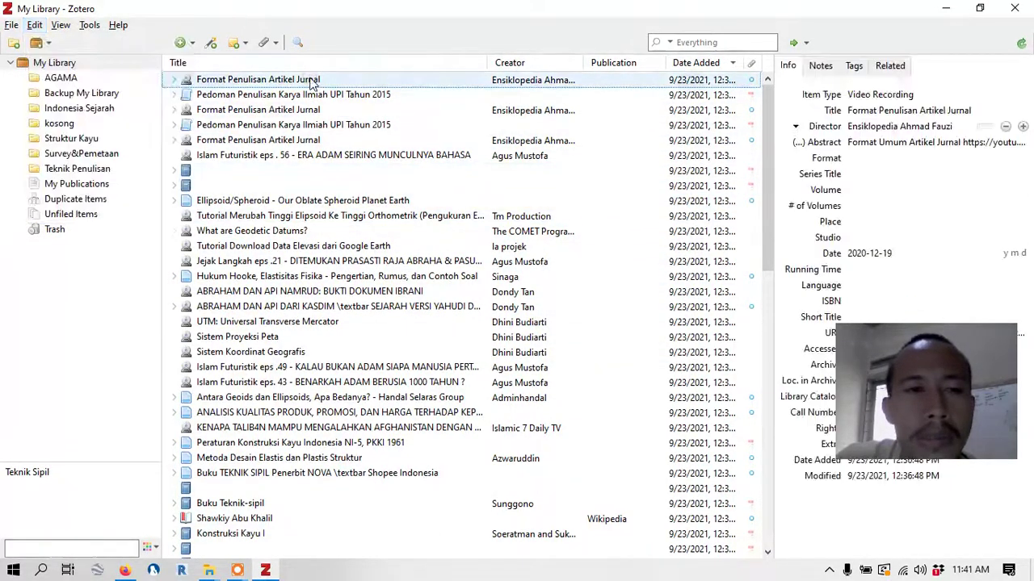
drag(918, 339, 883, 532)
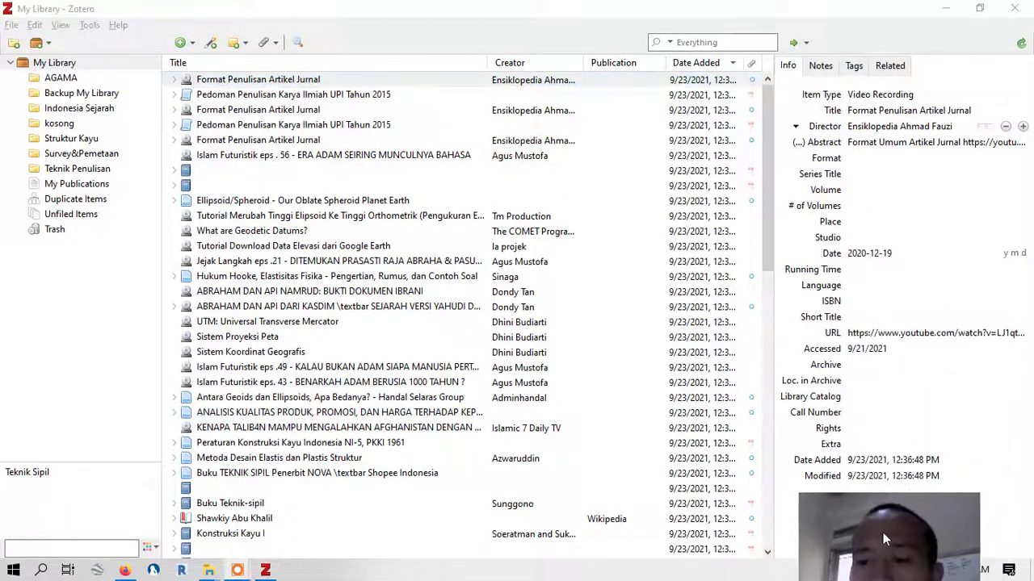
click(865, 112)
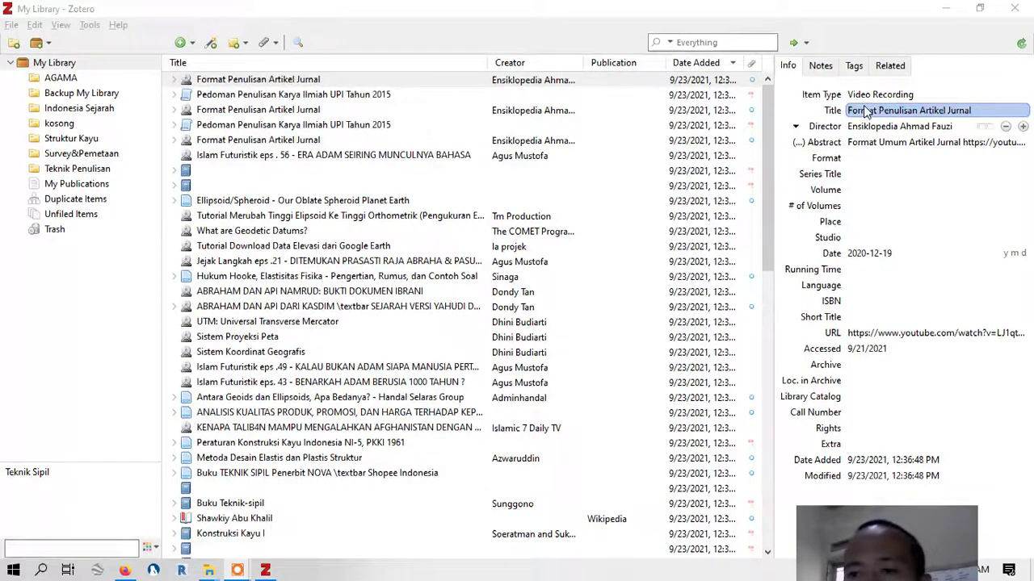
key(Return)
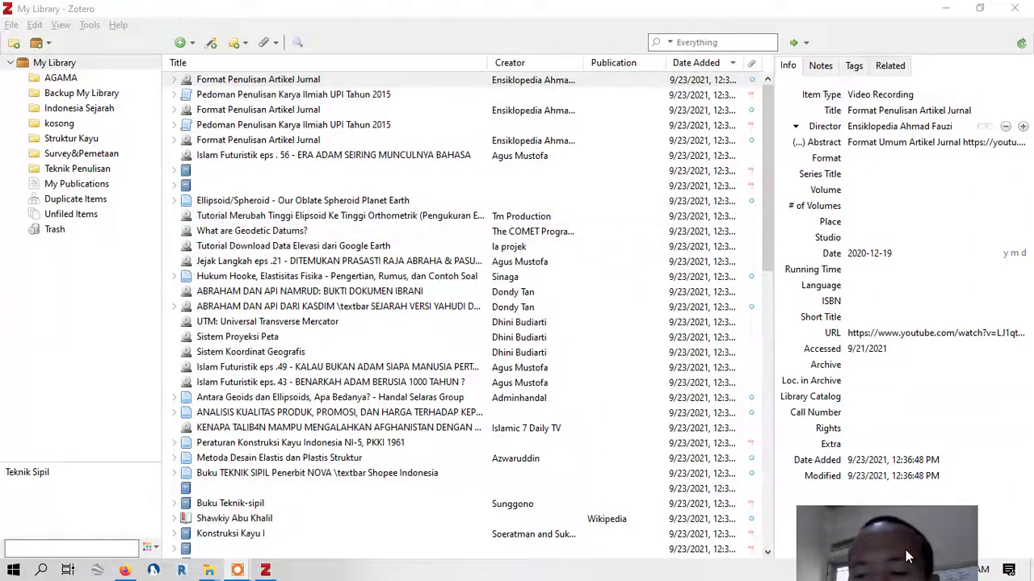
drag(903, 551, 942, 452)
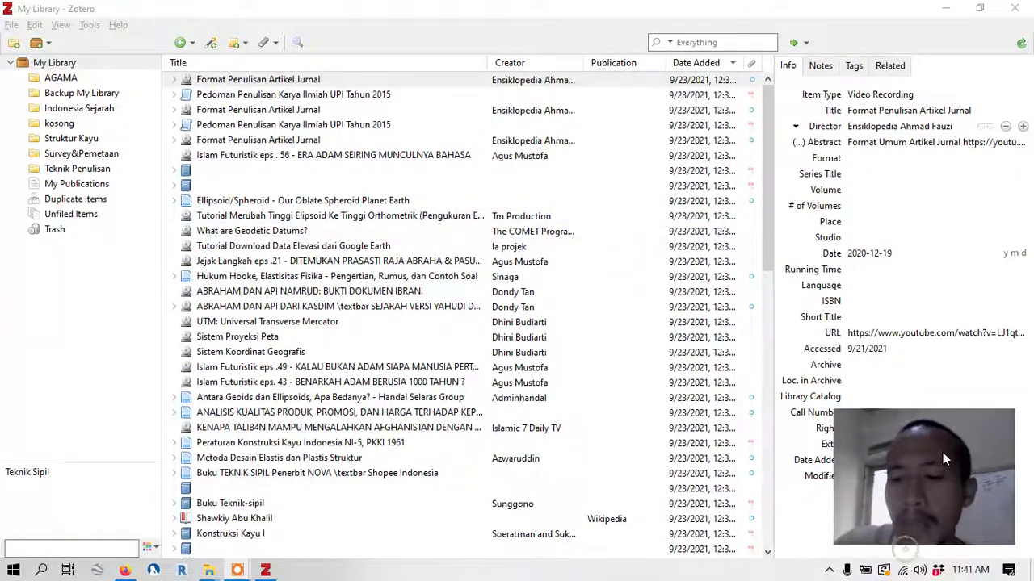
click(35, 25)
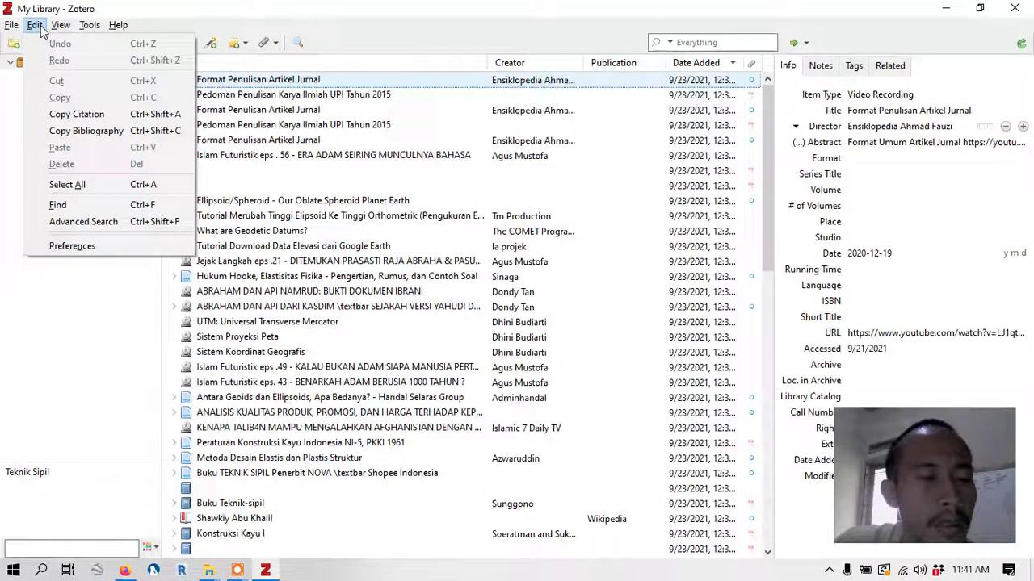
Step: Switch to File Explorer and create a folder named Zotero in the root of the Windows (C:) drive
click(210, 572)
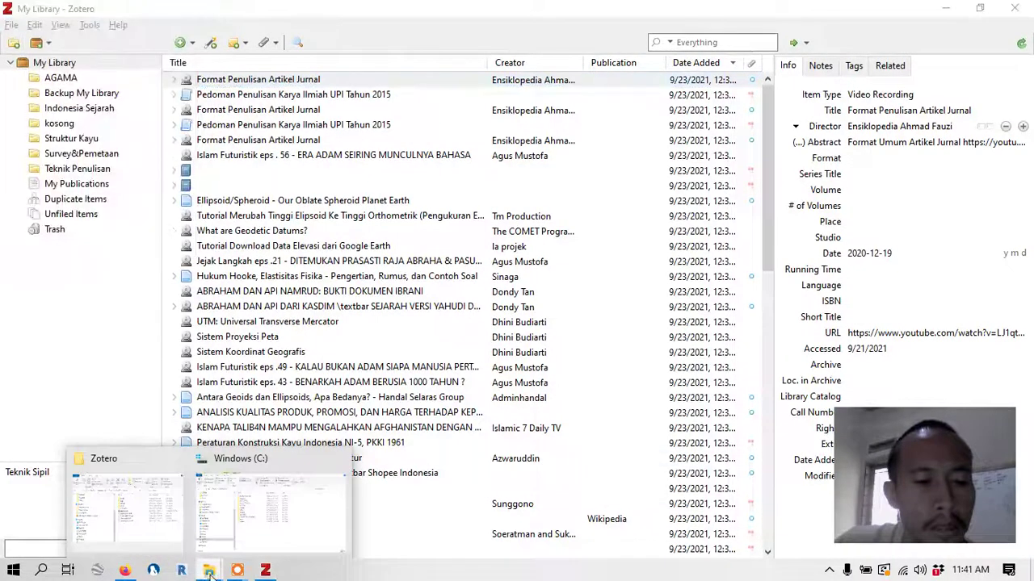
click(243, 533)
right_click(326, 404)
mouse_move(374, 369)
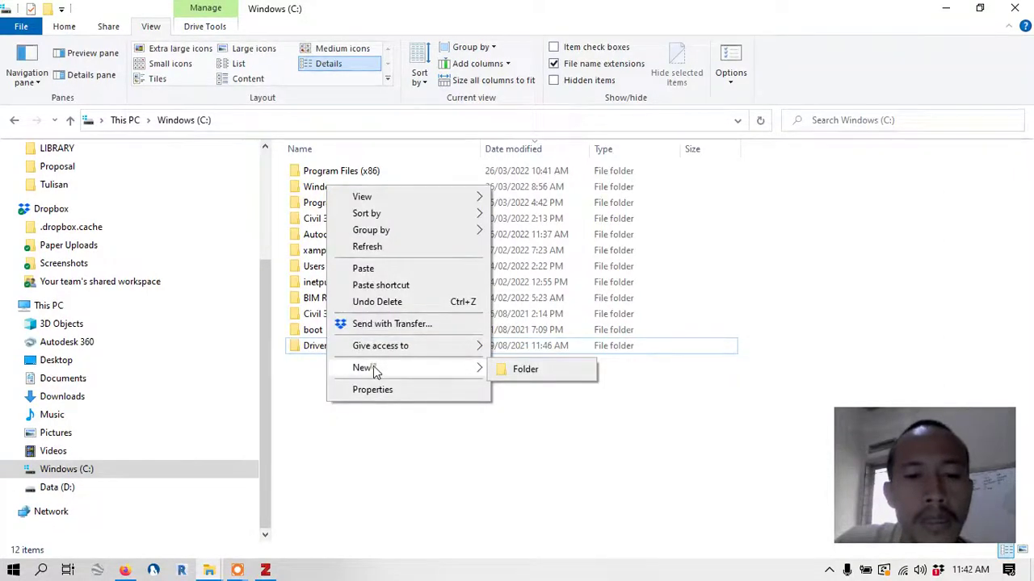
click(522, 373)
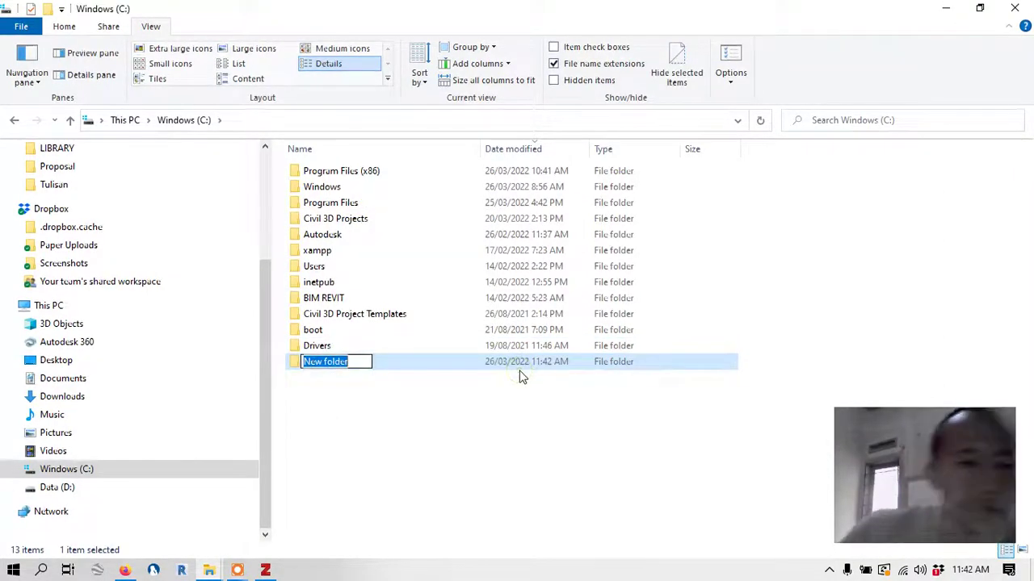
text(Zotero_)
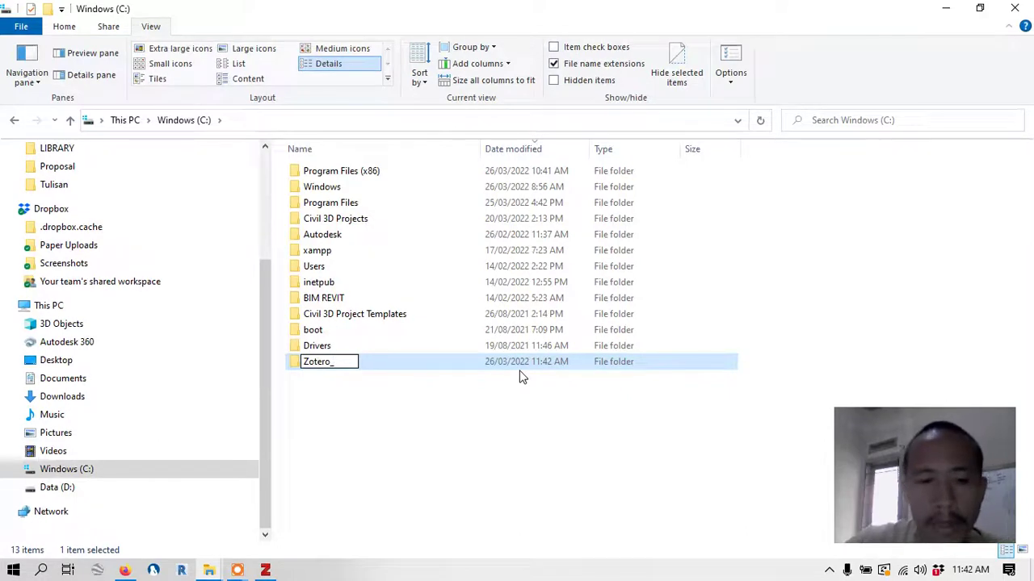
click(333, 386)
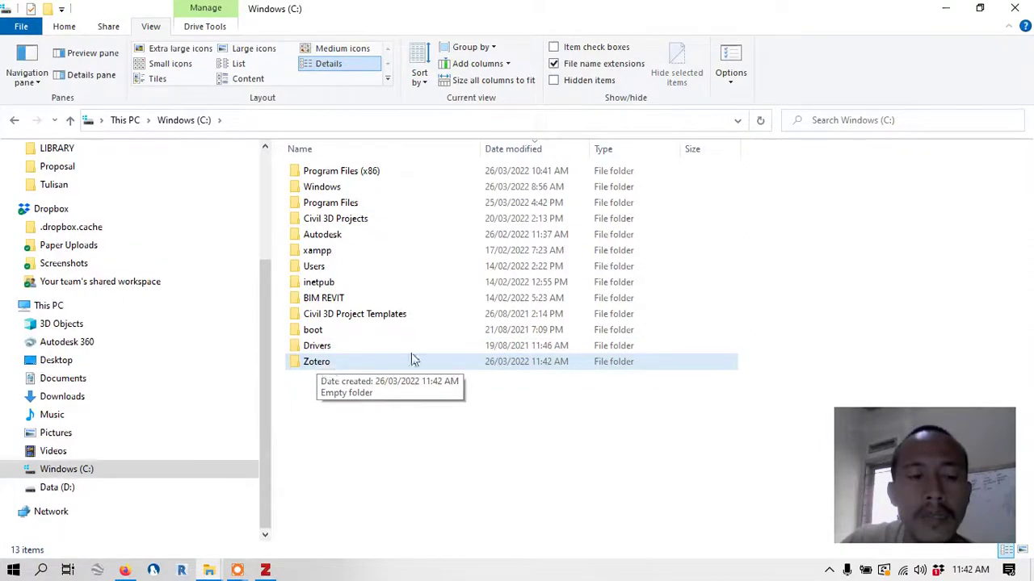
Step: Return to Zotero and open the files and folders settings in the advanced preferences
click(948, 11)
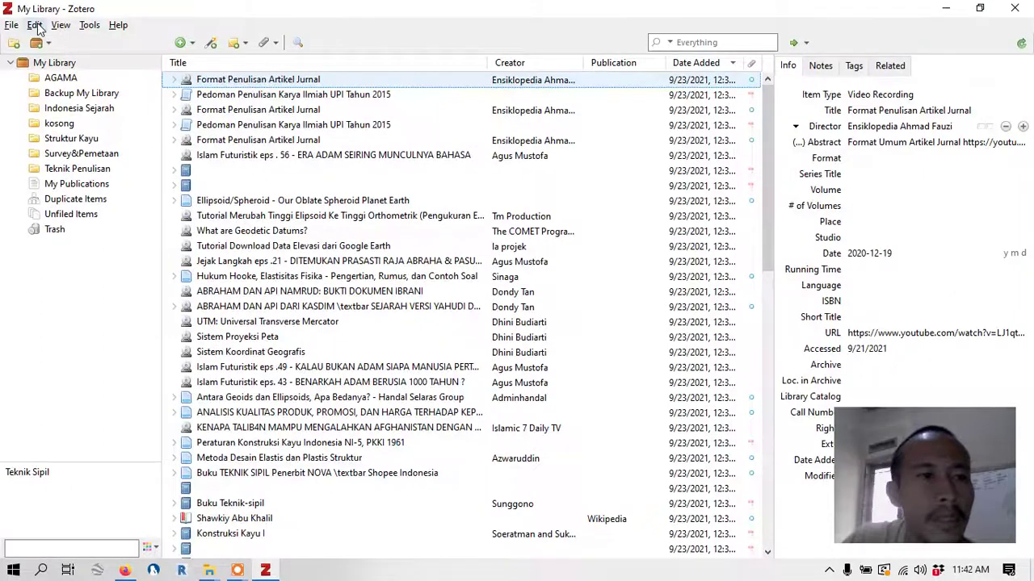
click(35, 25)
click(117, 240)
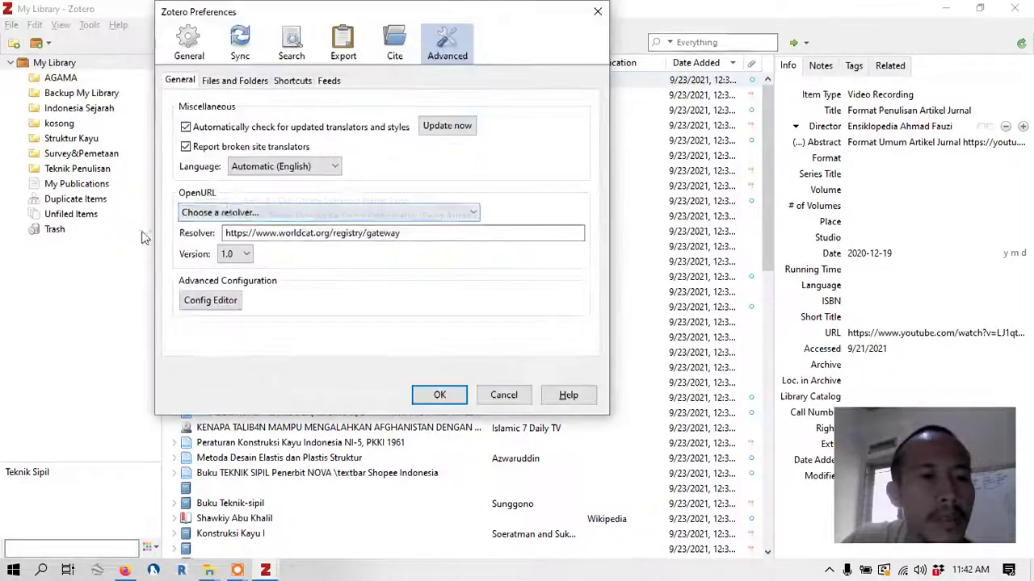
click(236, 81)
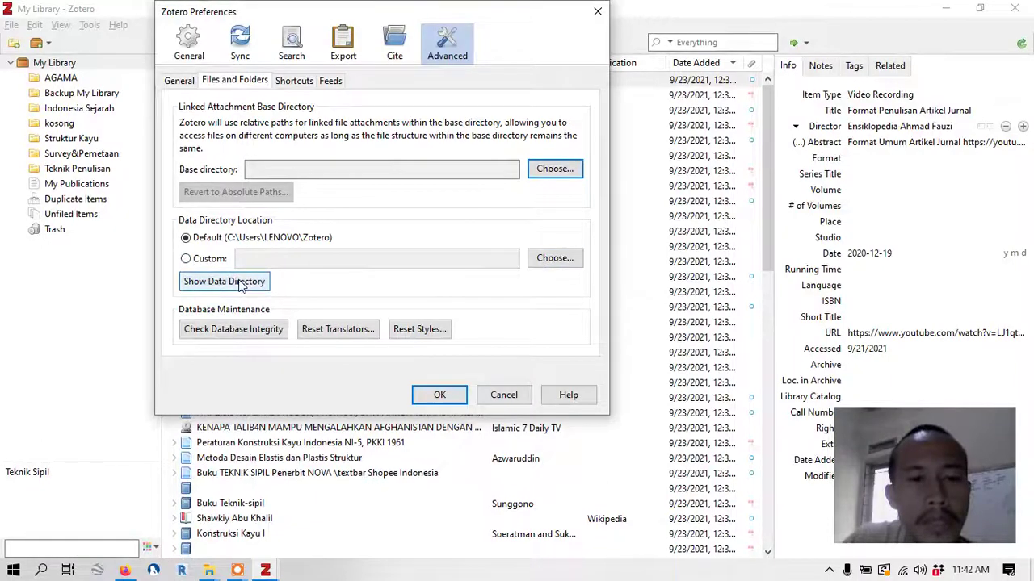
Step: Set the custom data directory to the Zotero folder on Windows (C:), accept the empty directory and quit Zotero
click(571, 261)
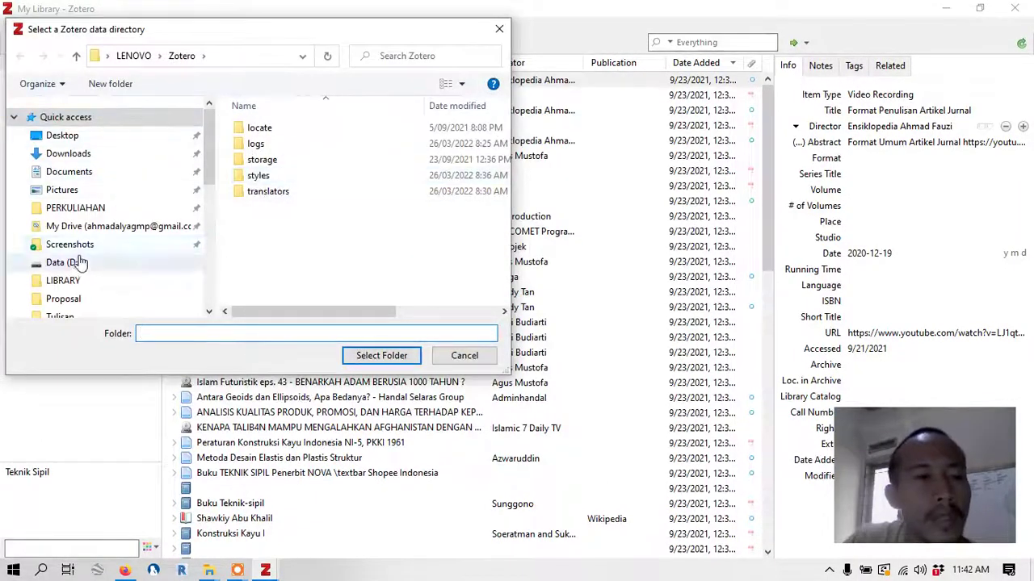
scroll(87, 278, down, 1)
scroll(125, 232, up, 1)
scroll(113, 250, down, 5)
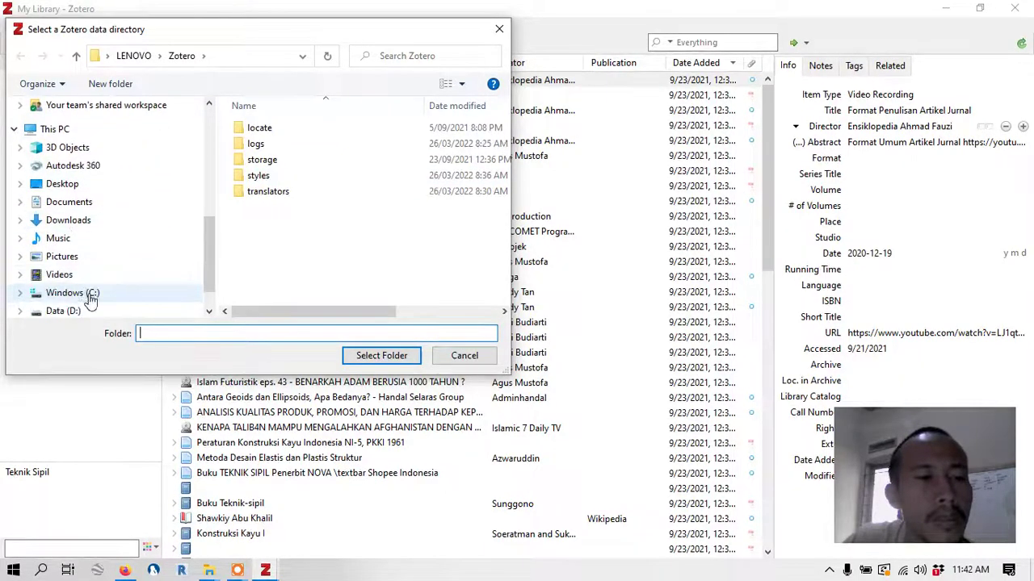
click(90, 296)
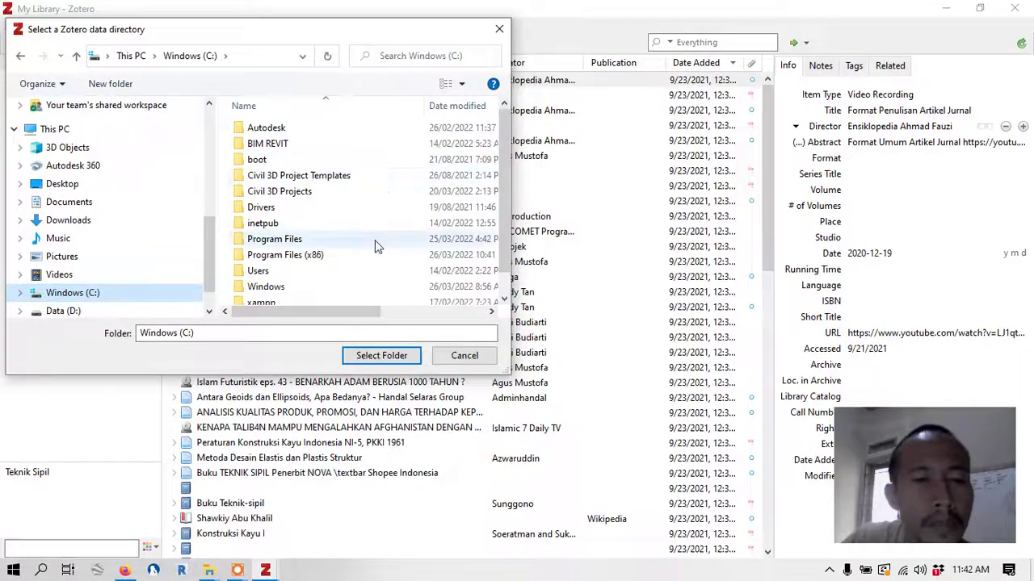
scroll(373, 238, down, 1)
click(275, 298)
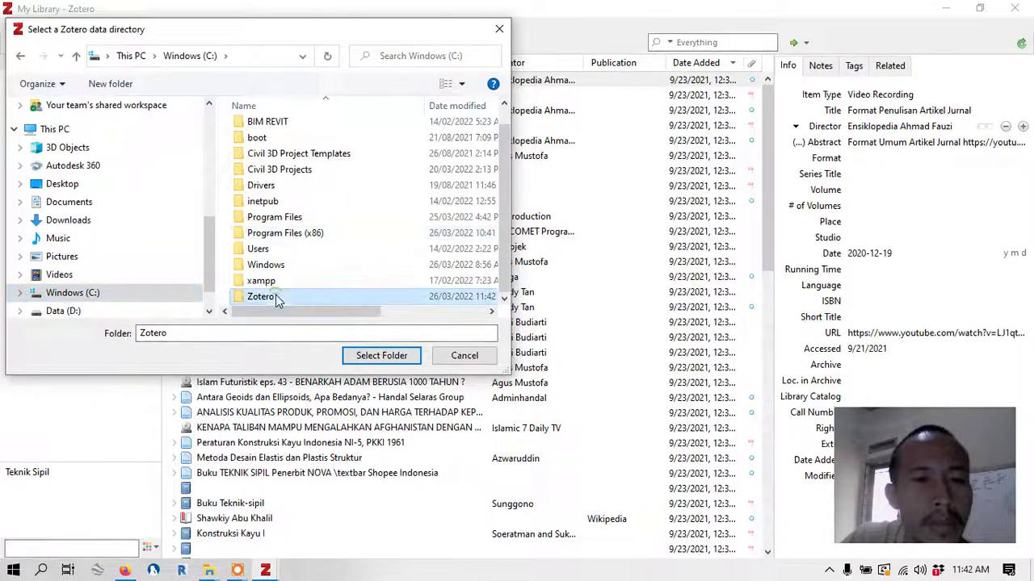
click(399, 355)
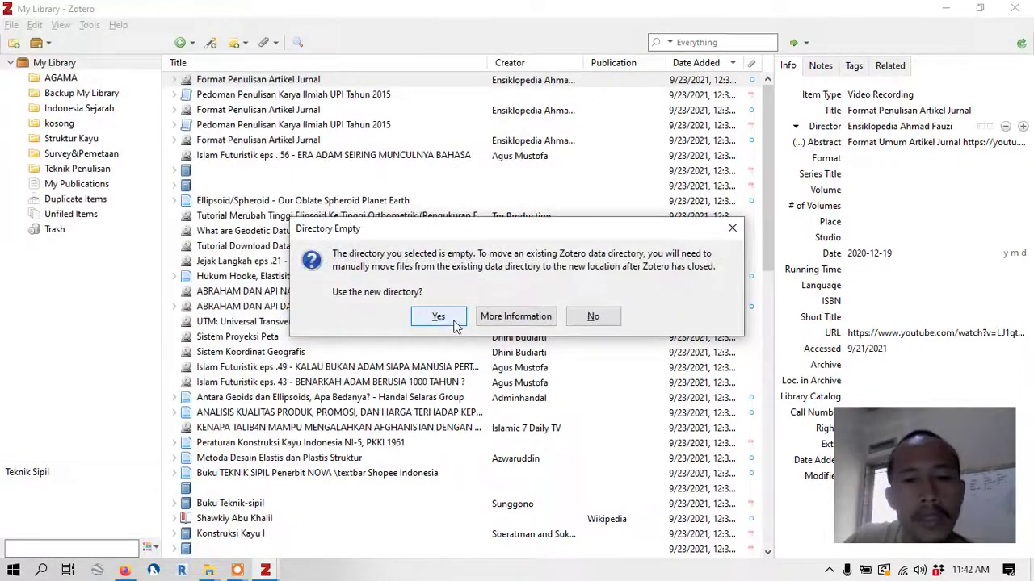
click(439, 316)
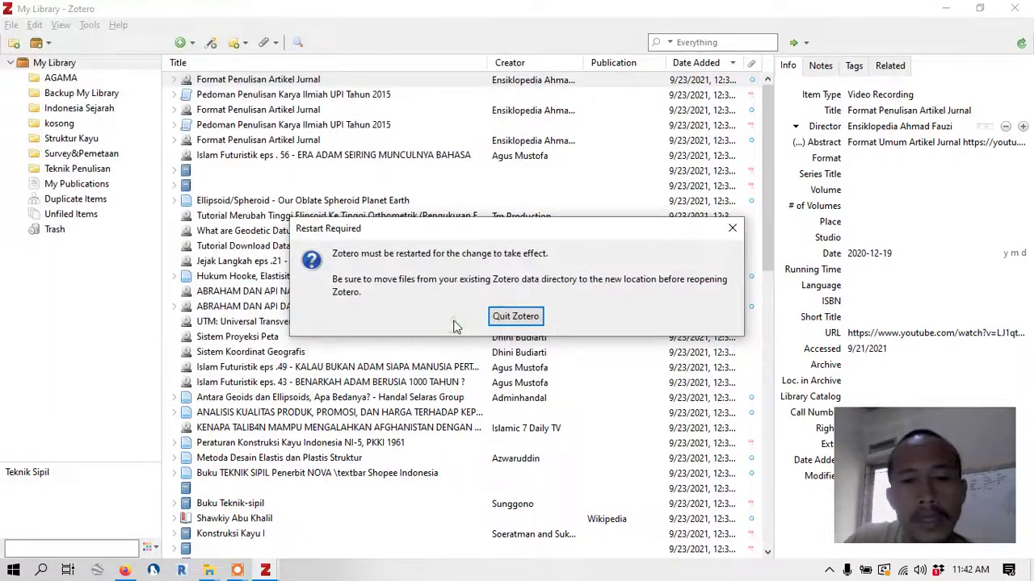
click(519, 322)
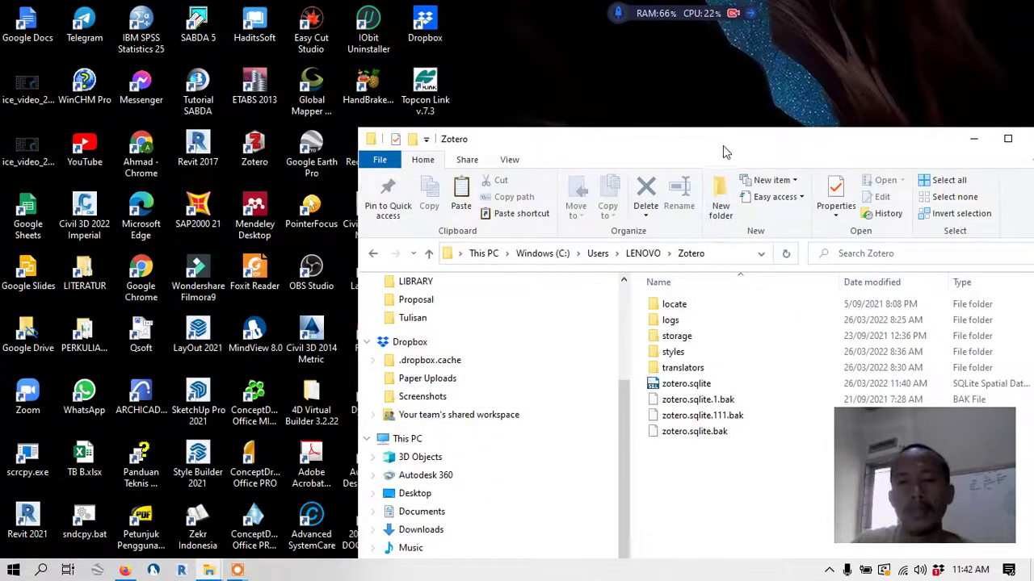
Step: Maximize File Explorer and open the Zotero folder in the root of the Windows (C:) drive
drag(724, 151, 743, 3)
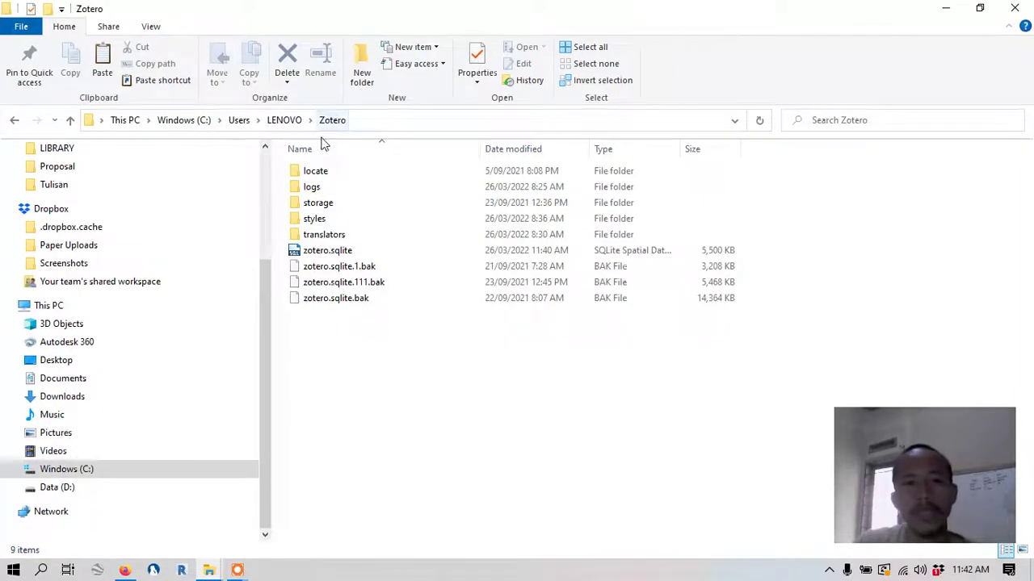
click(81, 470)
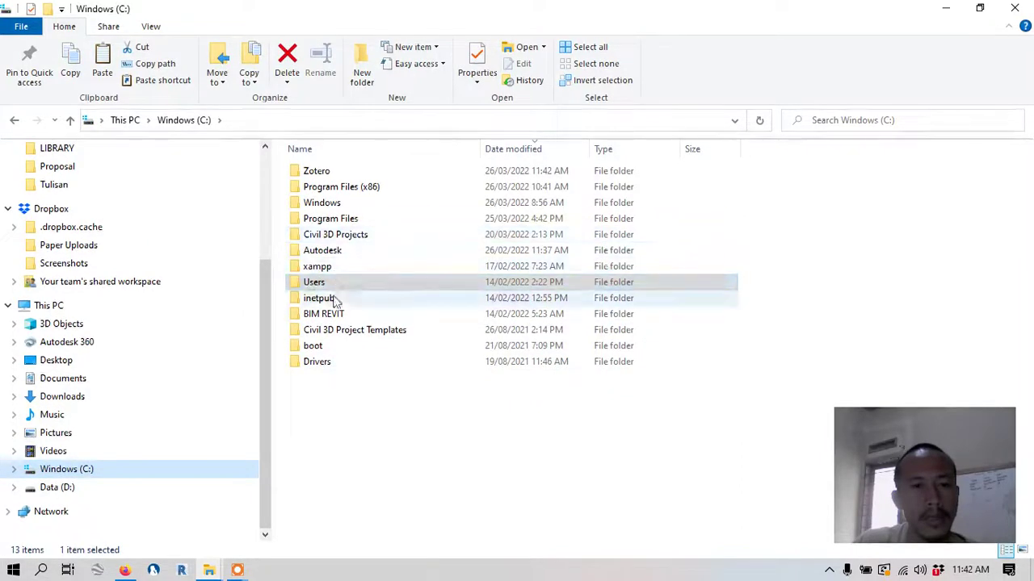
double_click(313, 173)
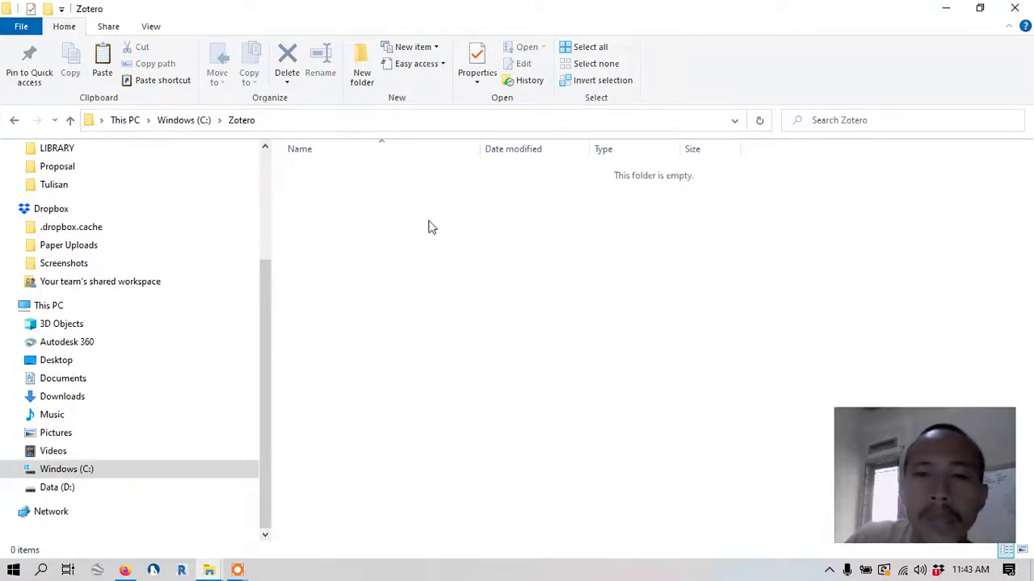
Step: Shrink the File Explorer window, relaunch Zotero from the desktop and reduce its window to show the data folder beside it
click(979, 13)
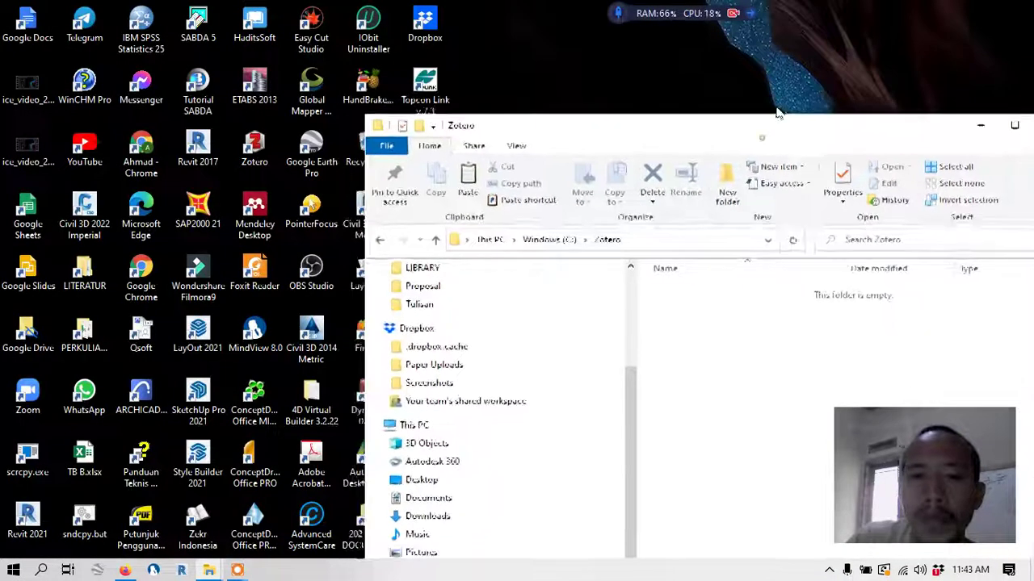
double_click(569, 125)
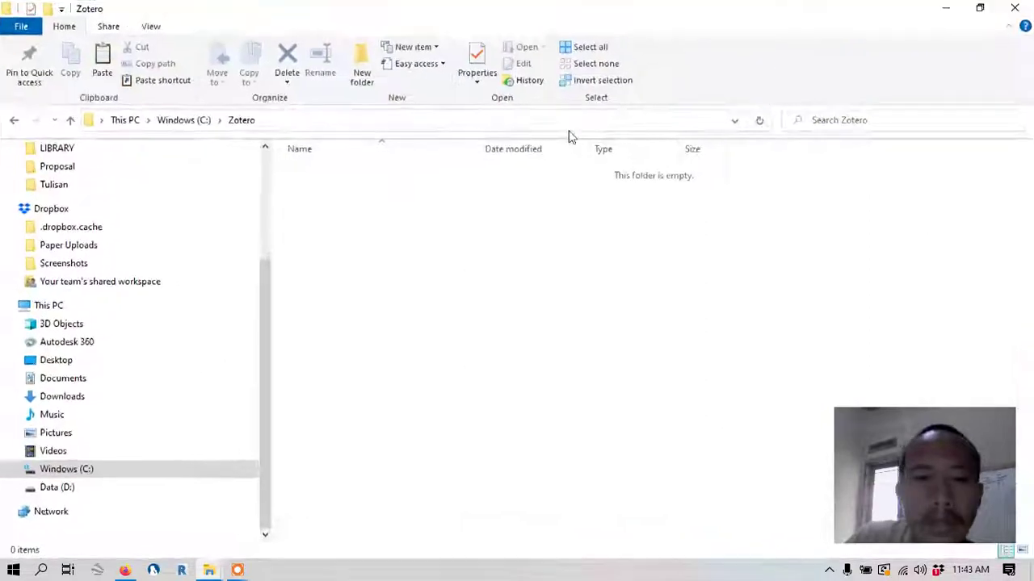
click(980, 8)
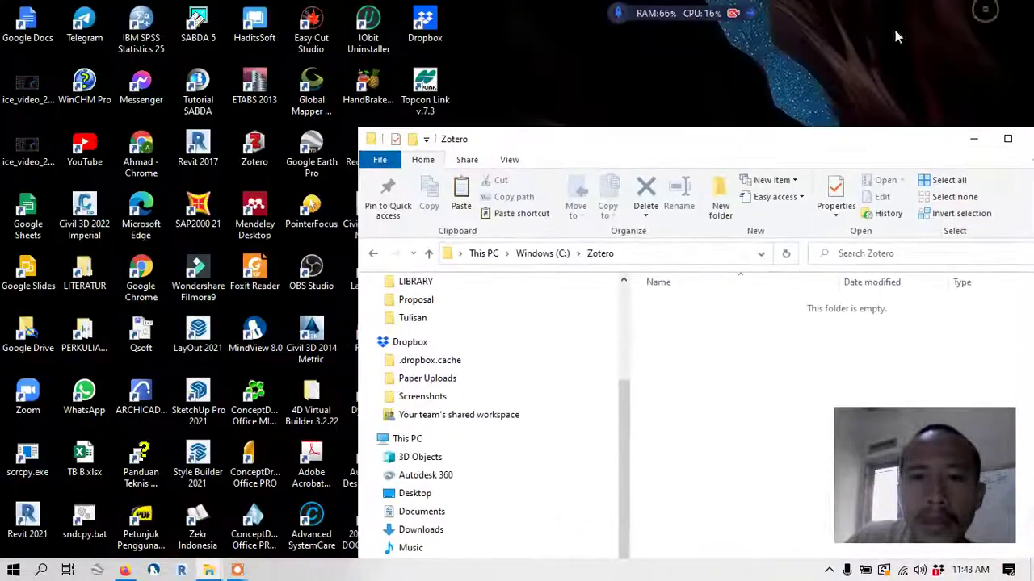
click(255, 152)
double_click(255, 152)
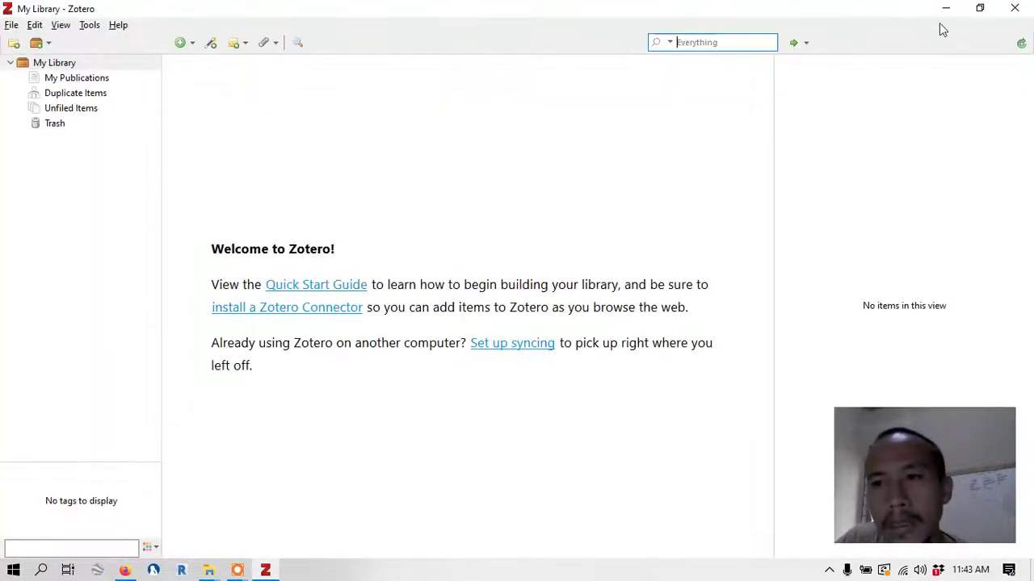
click(979, 10)
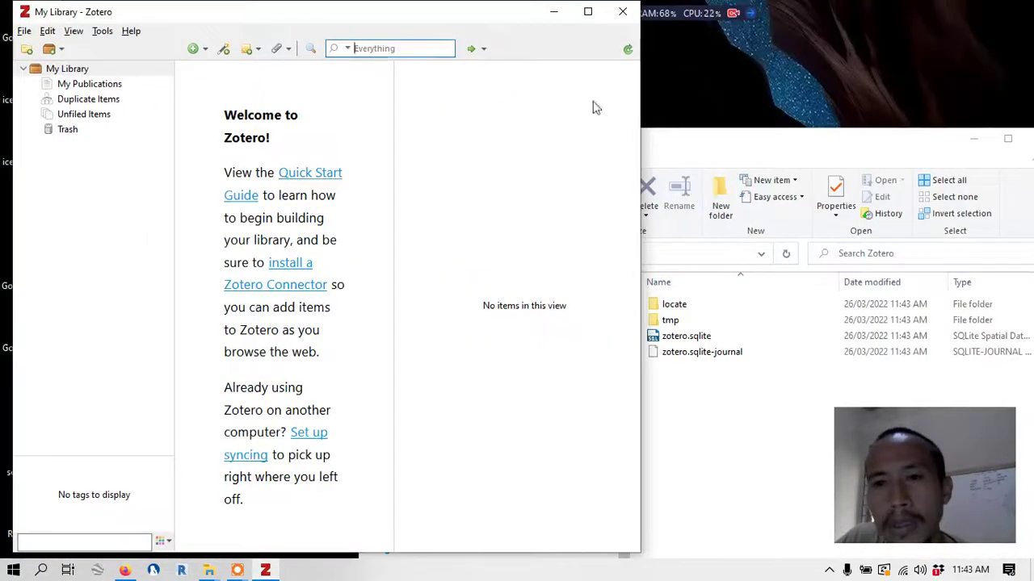
click(741, 144)
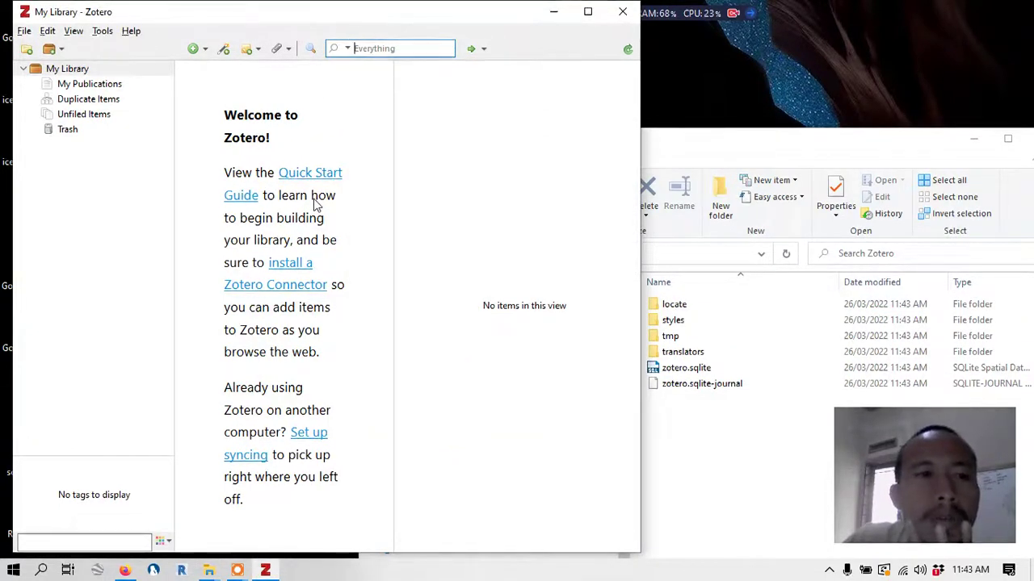
Step: Add an empty Book item and an empty Journal Article item to My Library
click(205, 50)
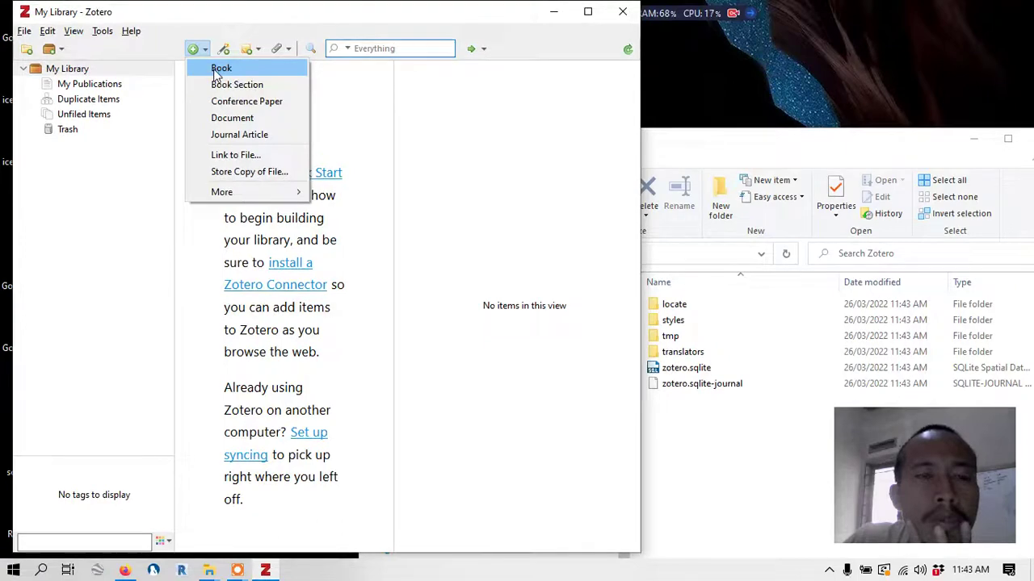
click(220, 69)
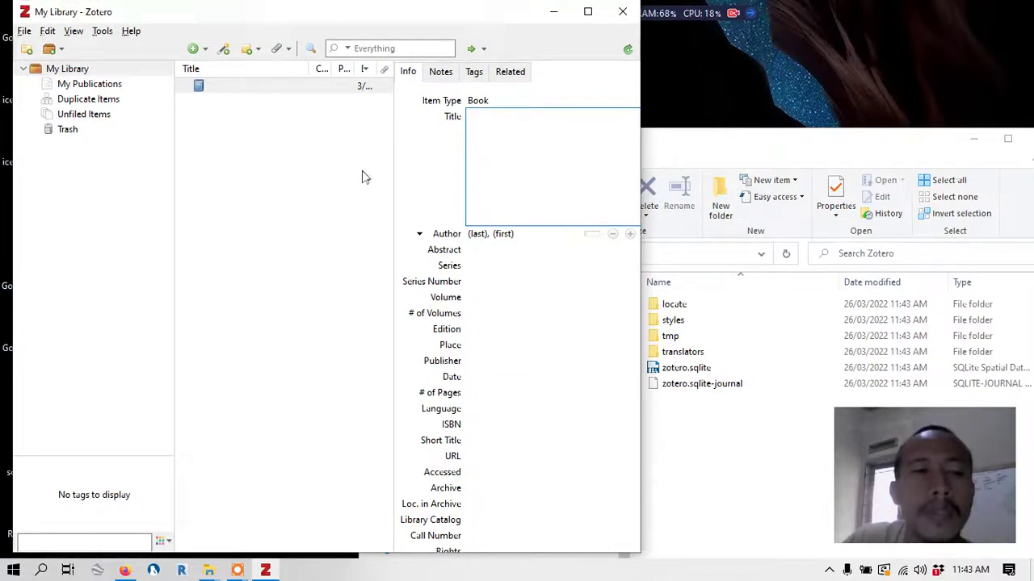
click(205, 50)
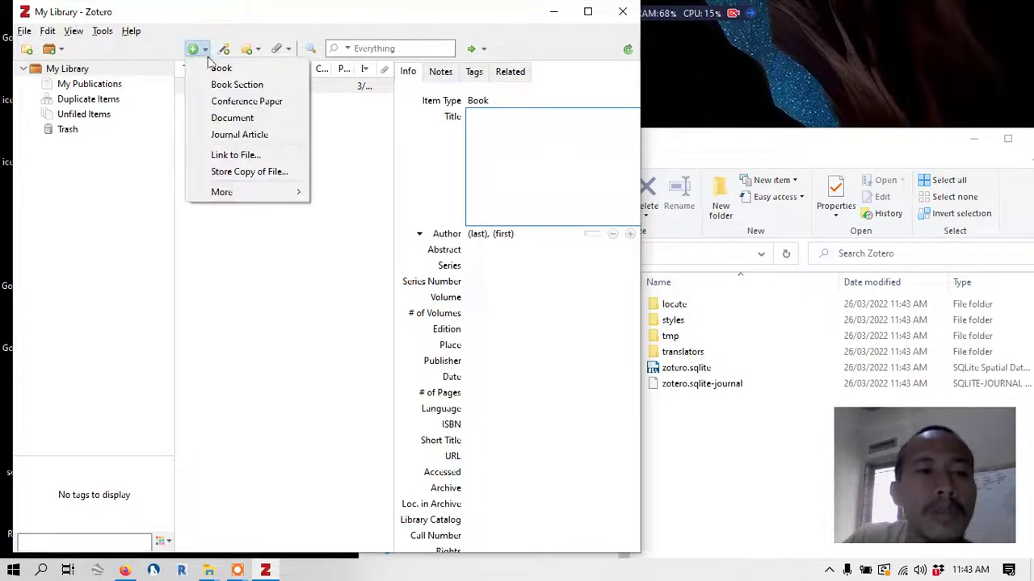
click(238, 135)
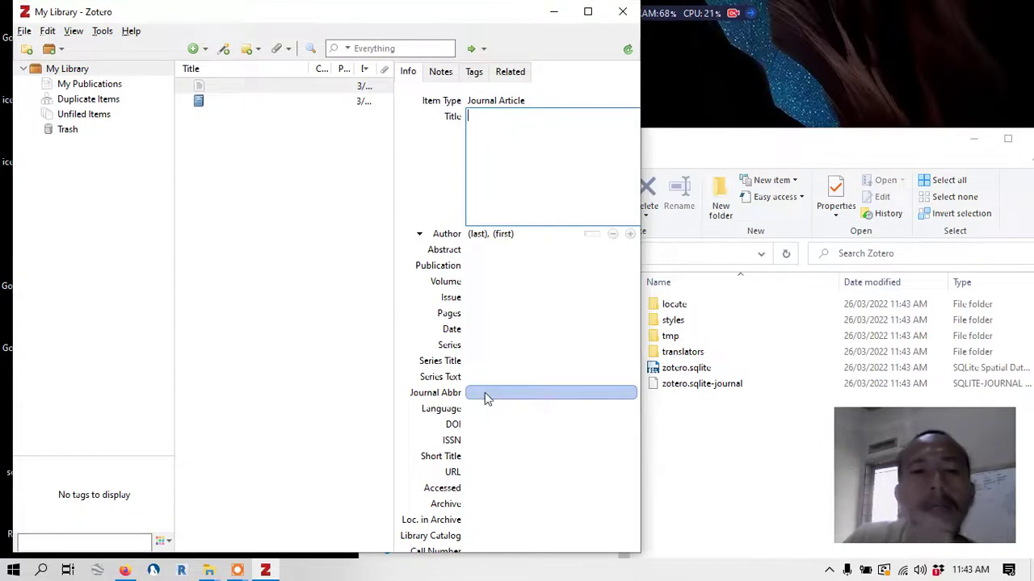
Step: Switch to Firefox and search Google for "jurnal membaca" in a new tab
click(132, 571)
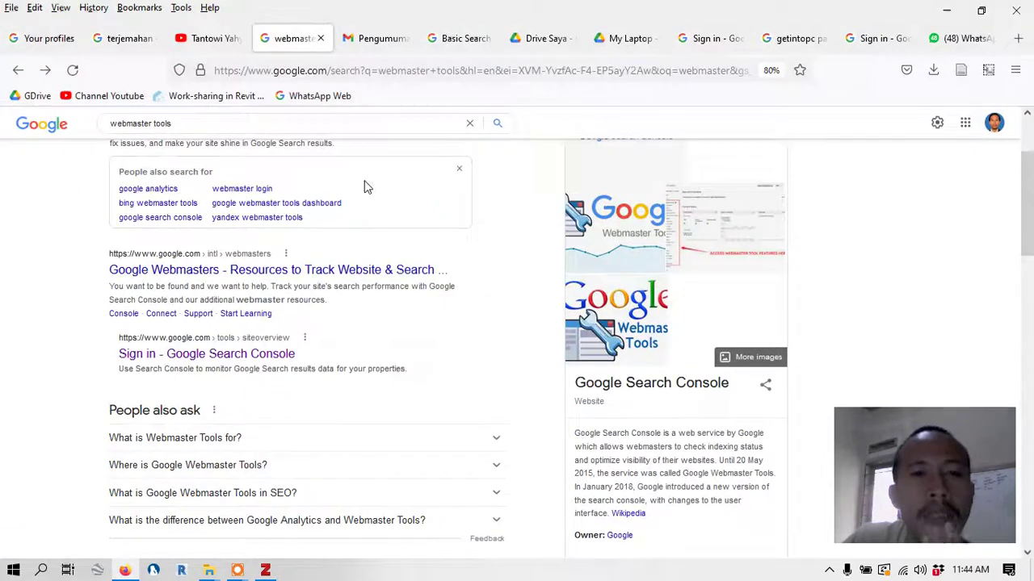
click(1019, 41)
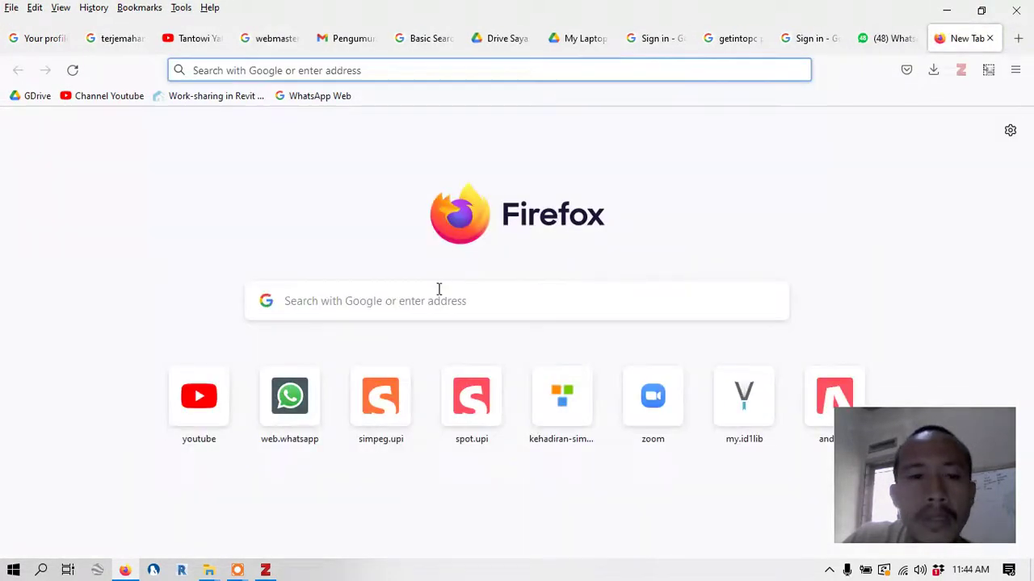
click(333, 303)
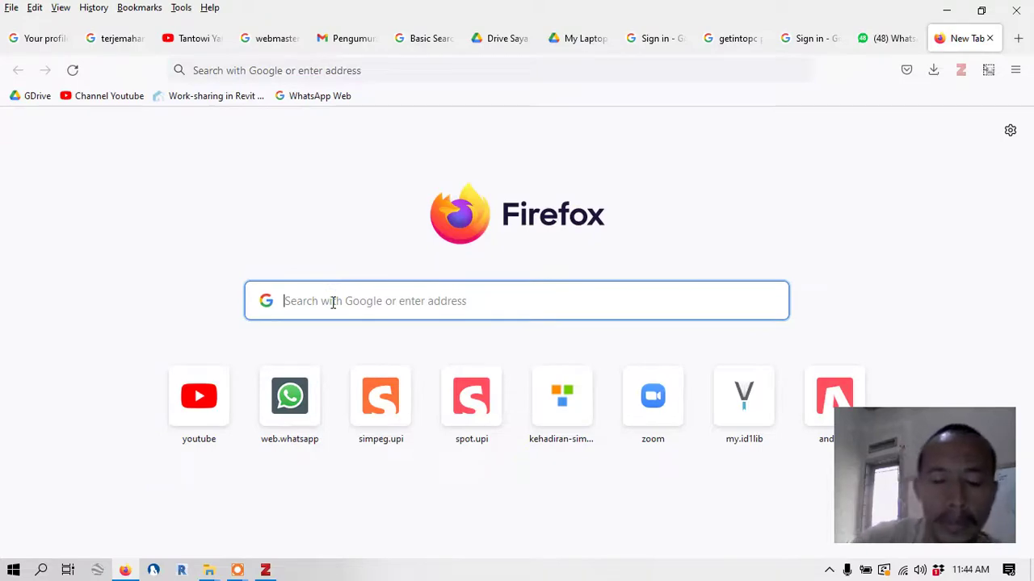
text(jurn)
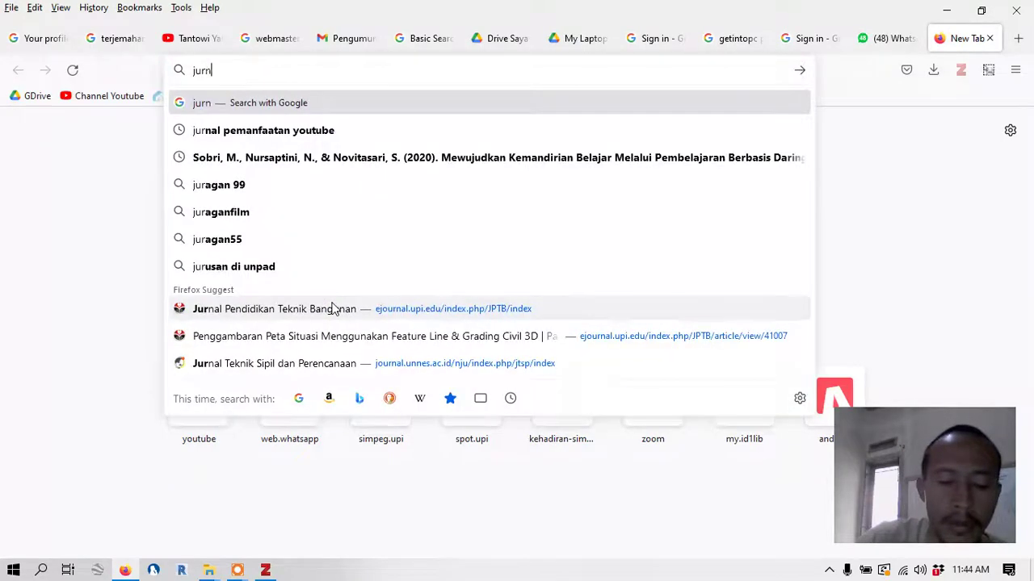
text(al membac)
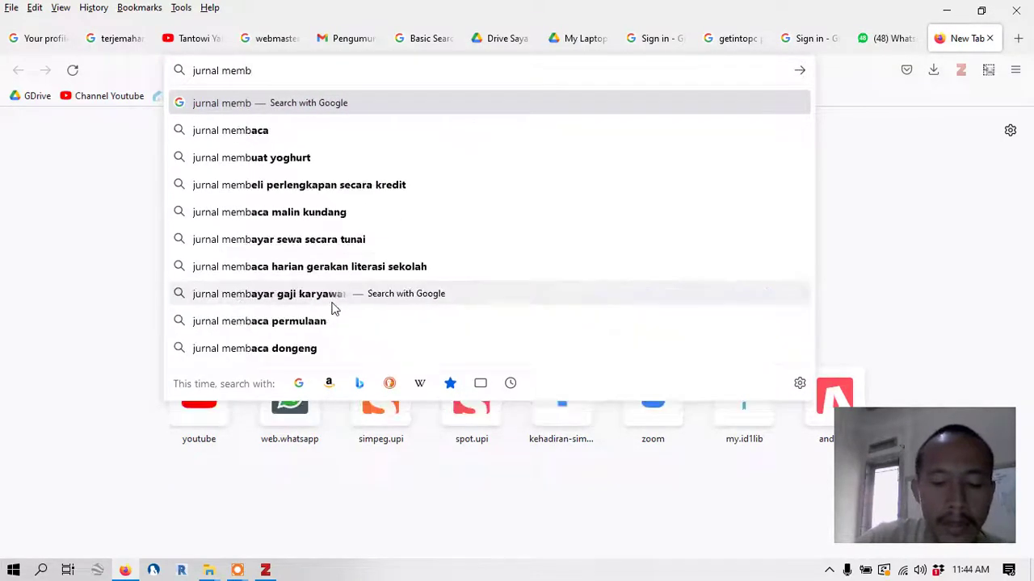
text(a)
key(Return)
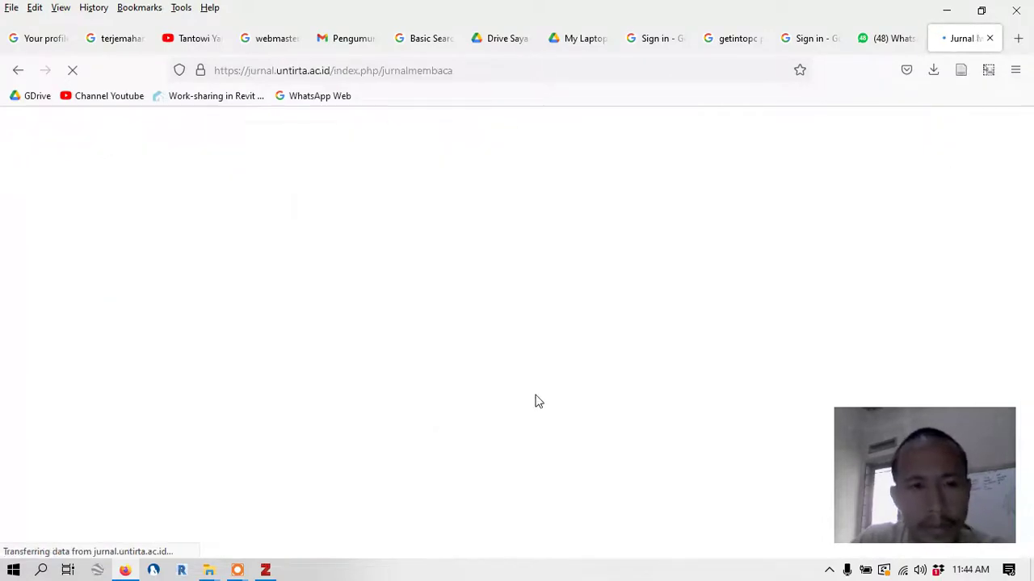
Step: Look through the Jurnal Membaca home page for article content, and return to the search results
scroll(535, 347, down, 3)
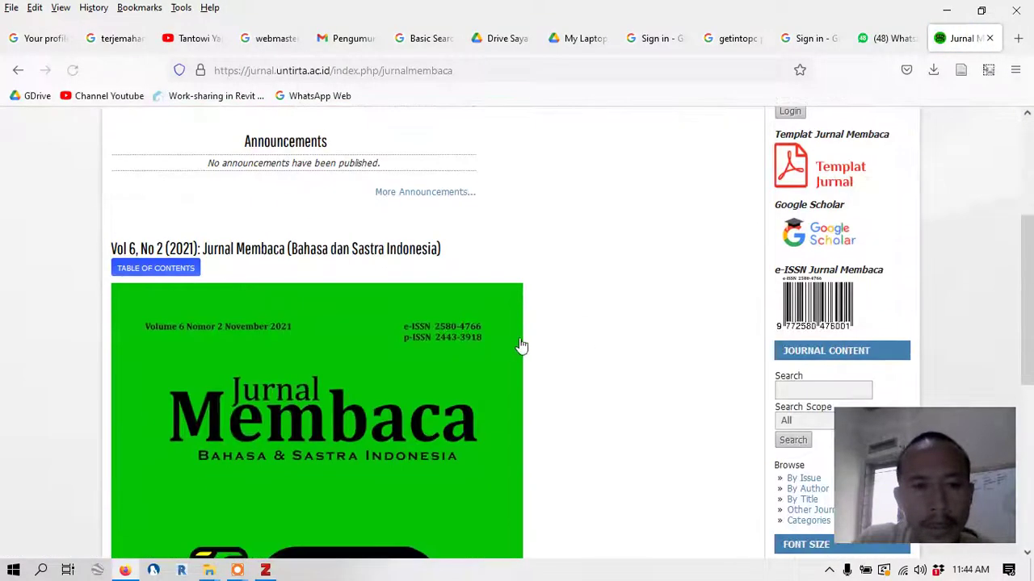
scroll(212, 291, down, 5)
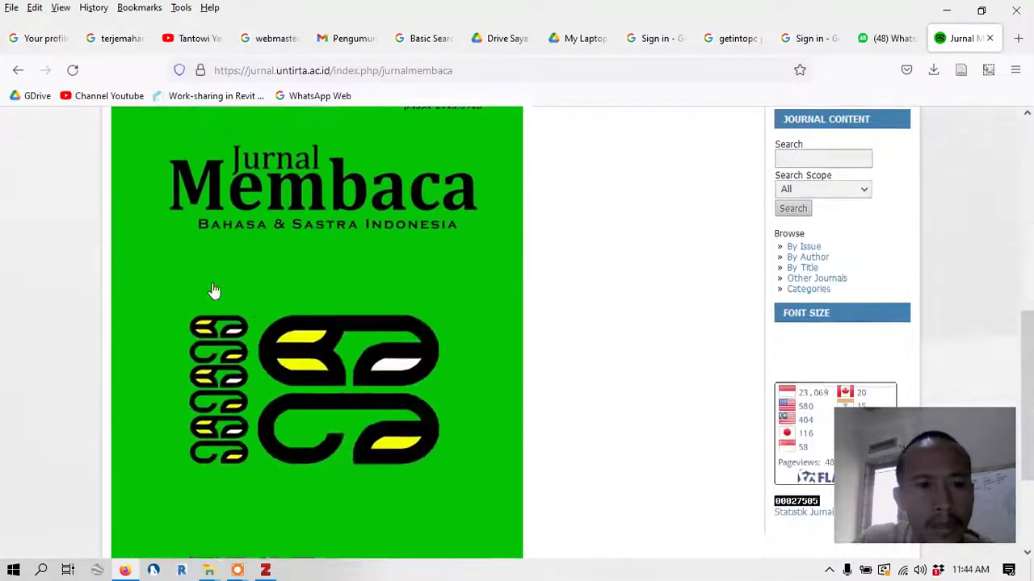
scroll(536, 369, up, 8)
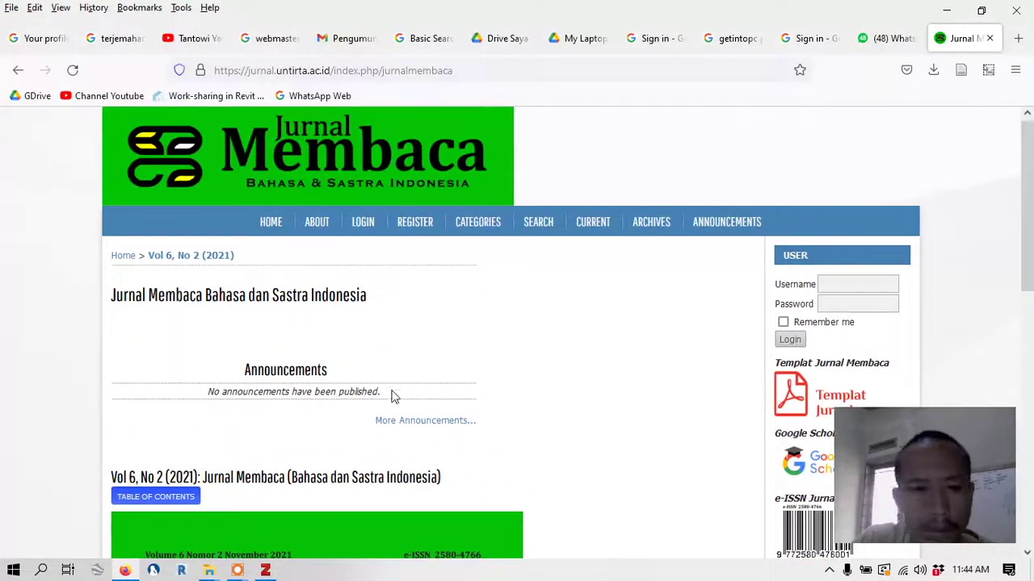
scroll(243, 450, down, 2)
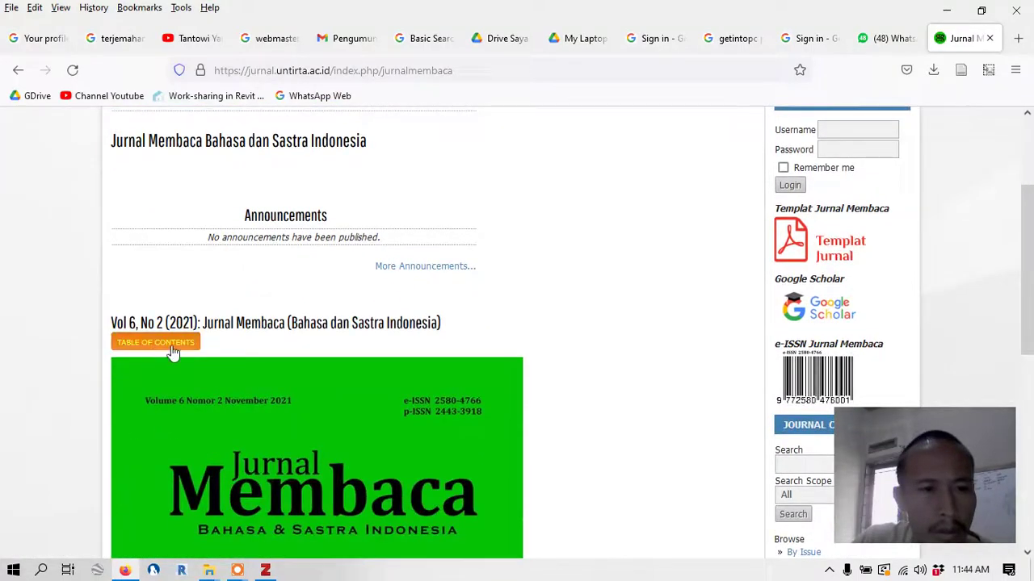
scroll(353, 360, down, 5)
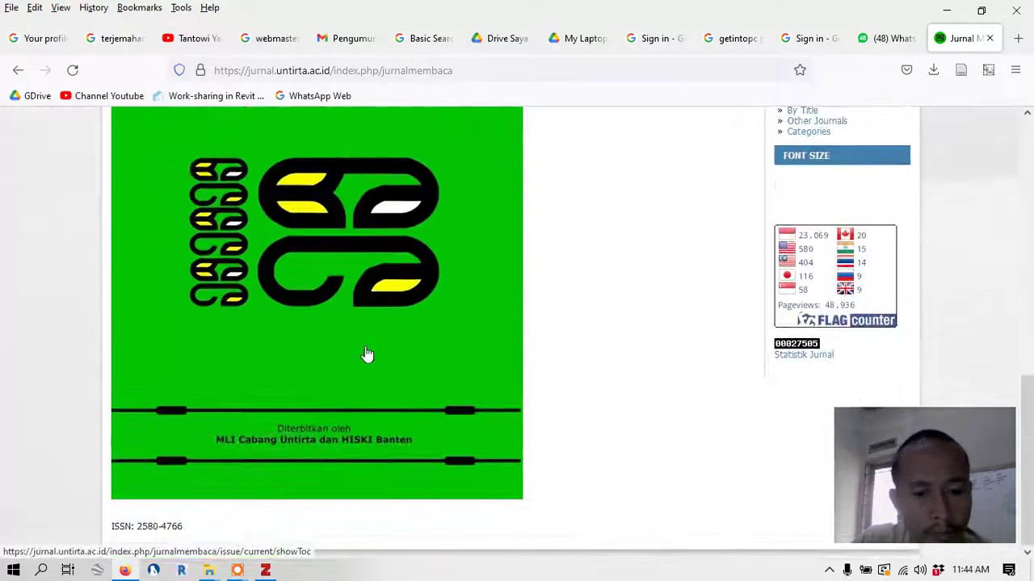
key(alt+Left)
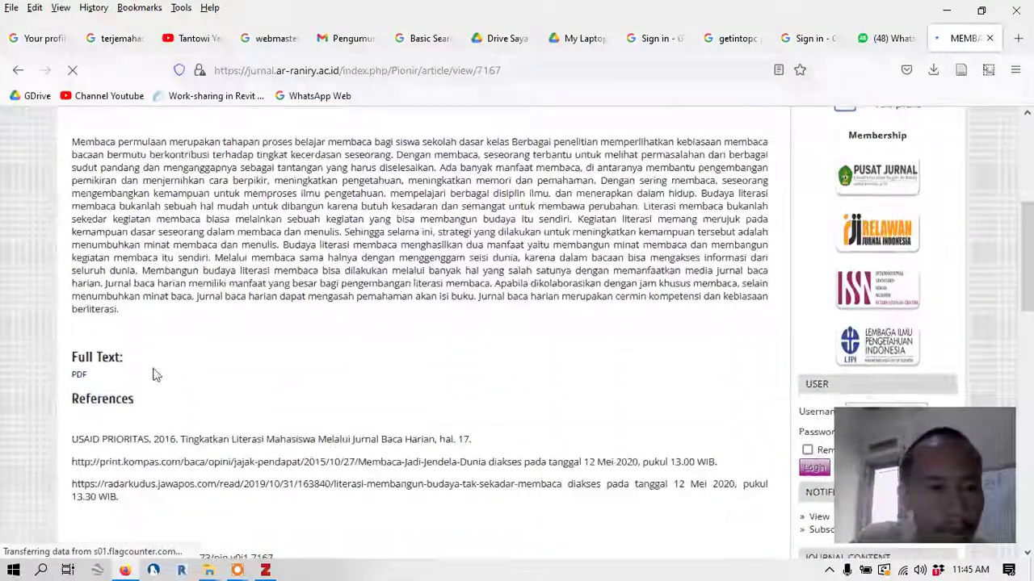
Step: Open the downloadable full-text PDF of the Pionir article on membaca and shrink the browser window to reveal the Zotero folder
click(79, 376)
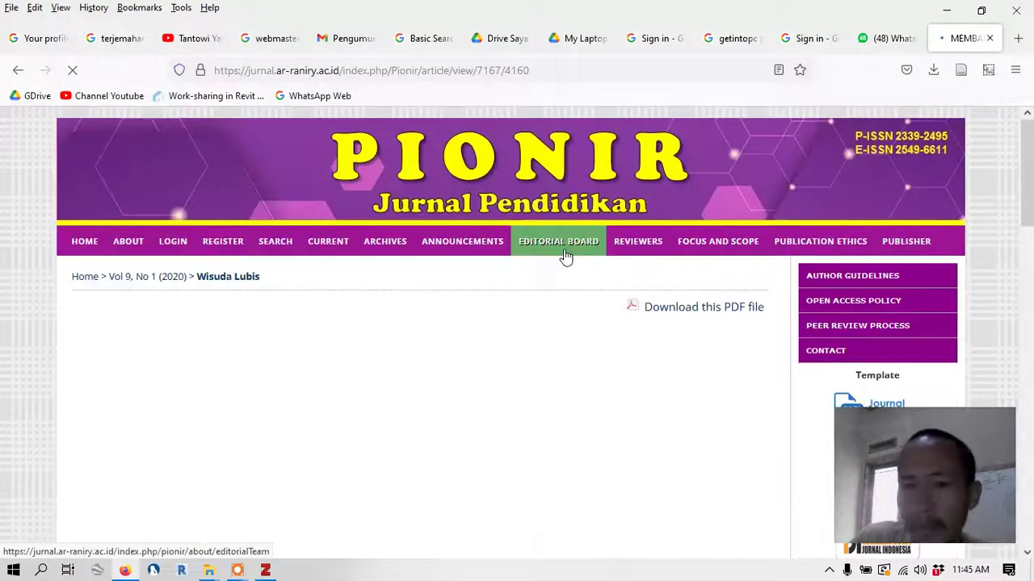
click(682, 311)
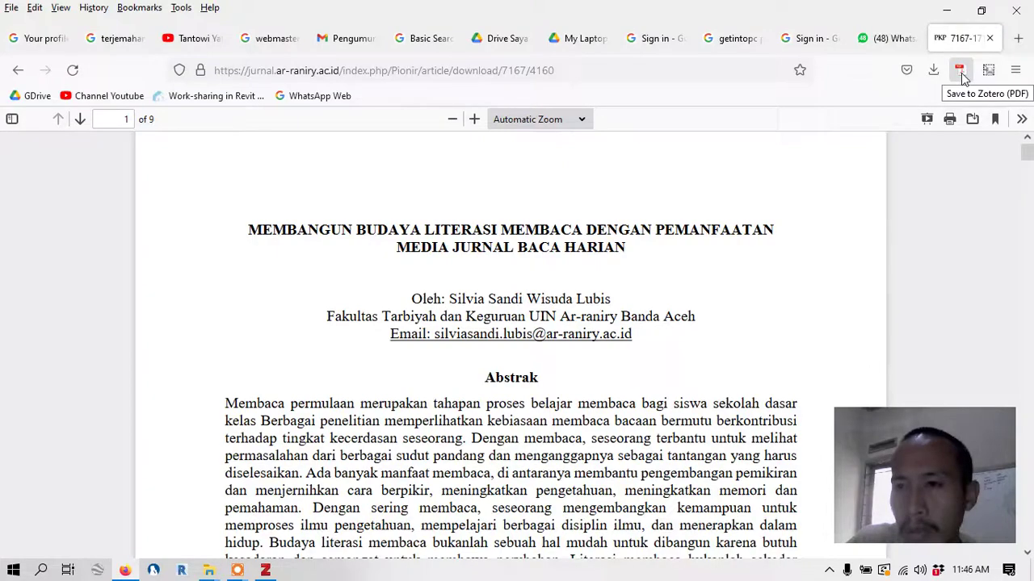
click(981, 10)
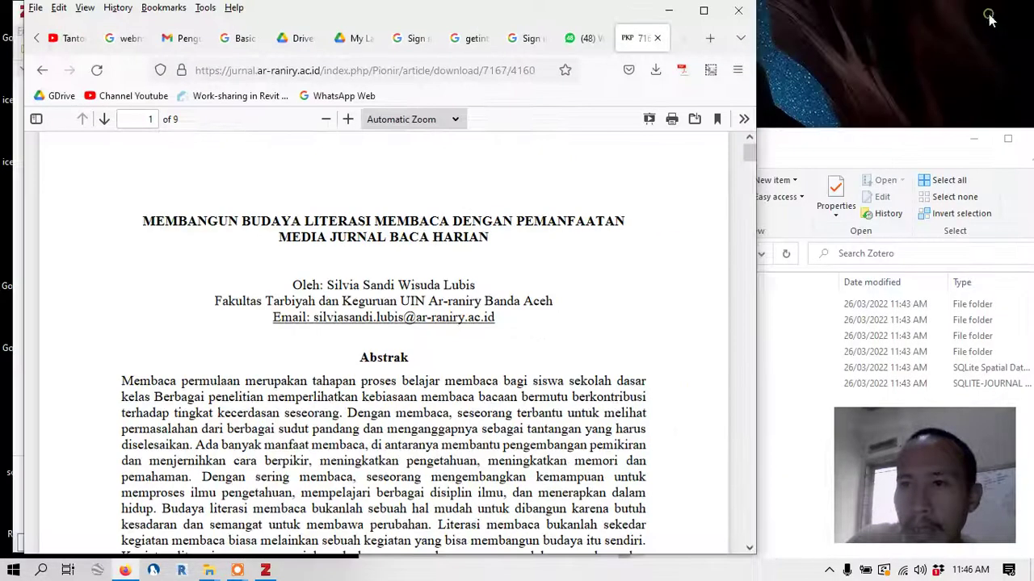
Step: Save the open Pionir article PDF to My Library with the Zotero connector, and expand the new item to select its PDF attachment
click(703, 13)
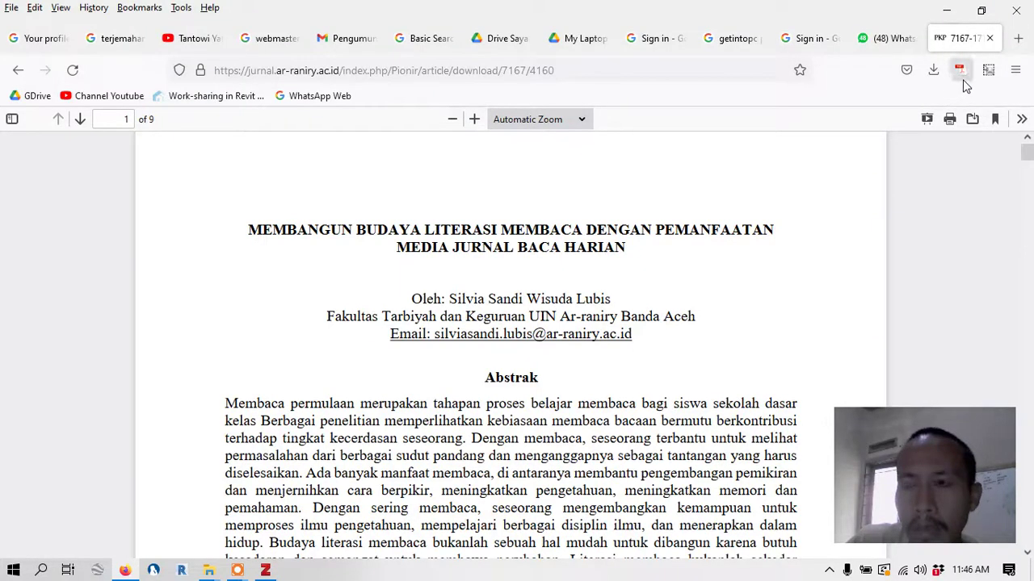
click(981, 10)
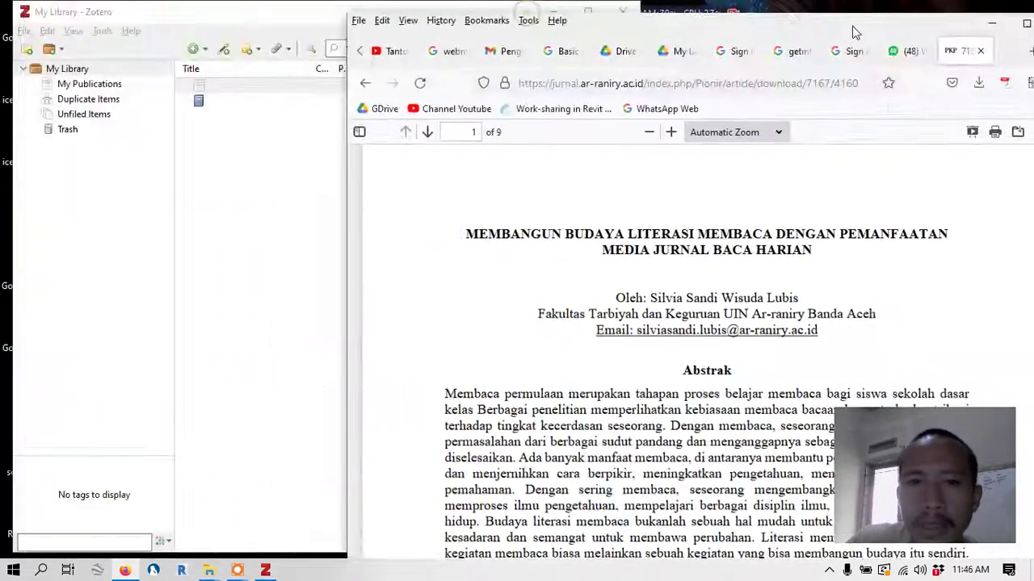
click(1007, 86)
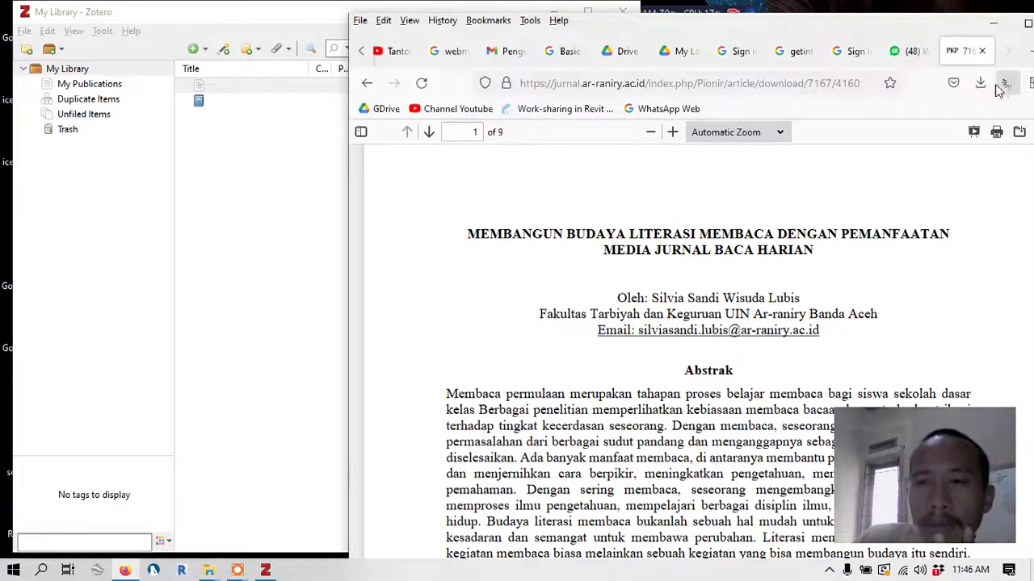
click(268, 16)
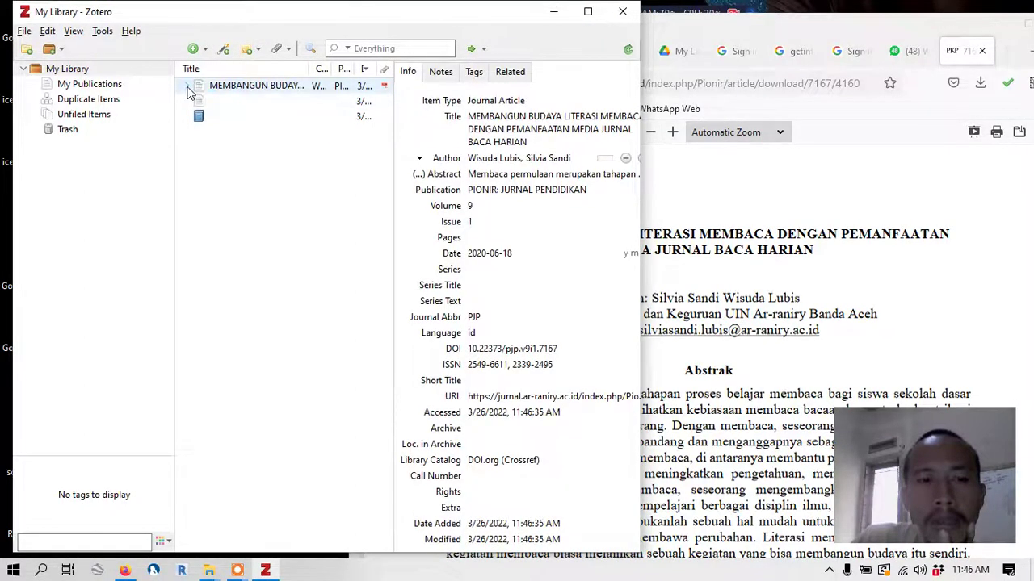
click(187, 86)
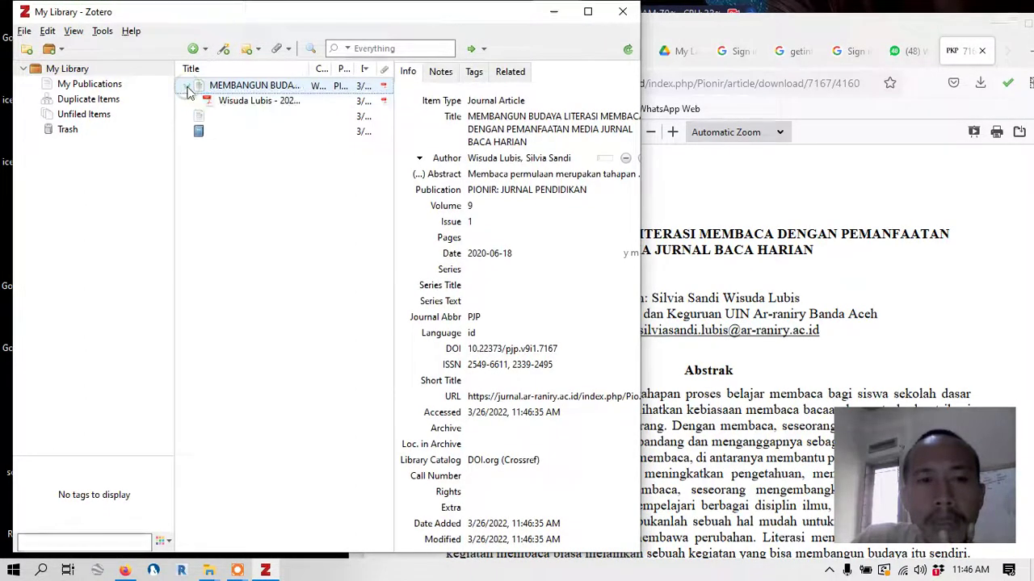
click(250, 101)
Step: Compare the saved Pionir article's record with its source PDF in Firefox, and look over the item types offered for manual entry
click(923, 81)
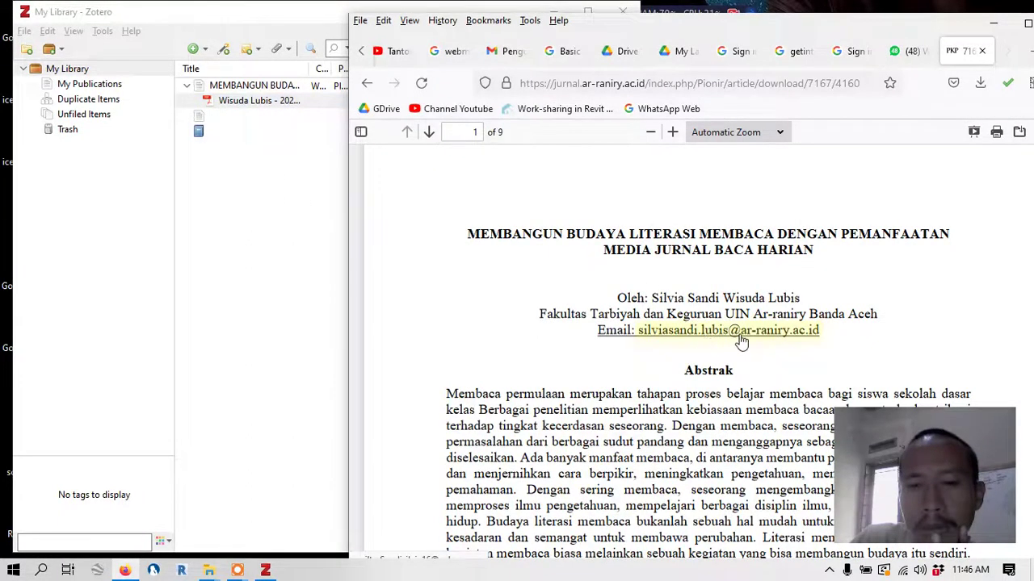
click(242, 85)
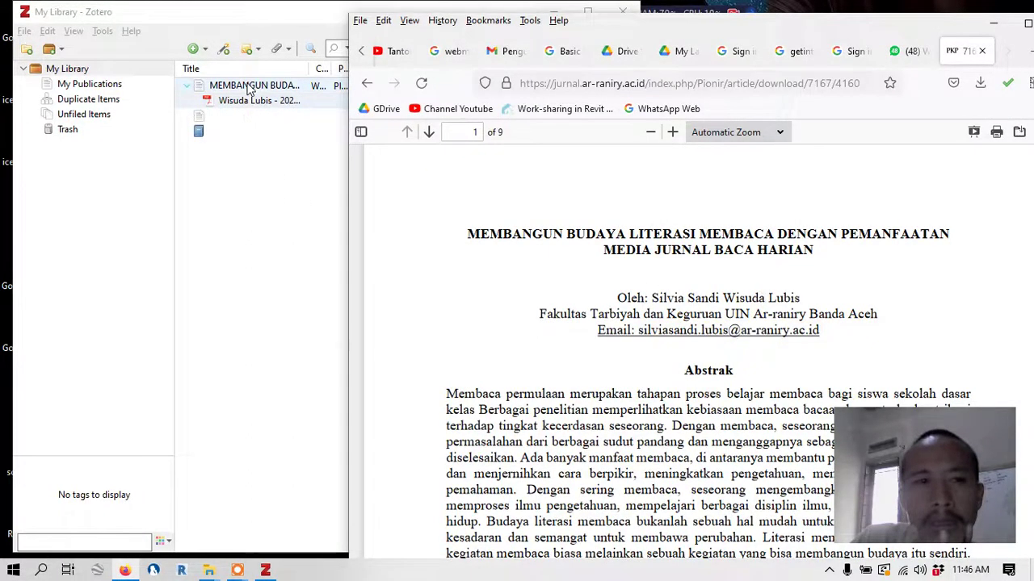
click(478, 137)
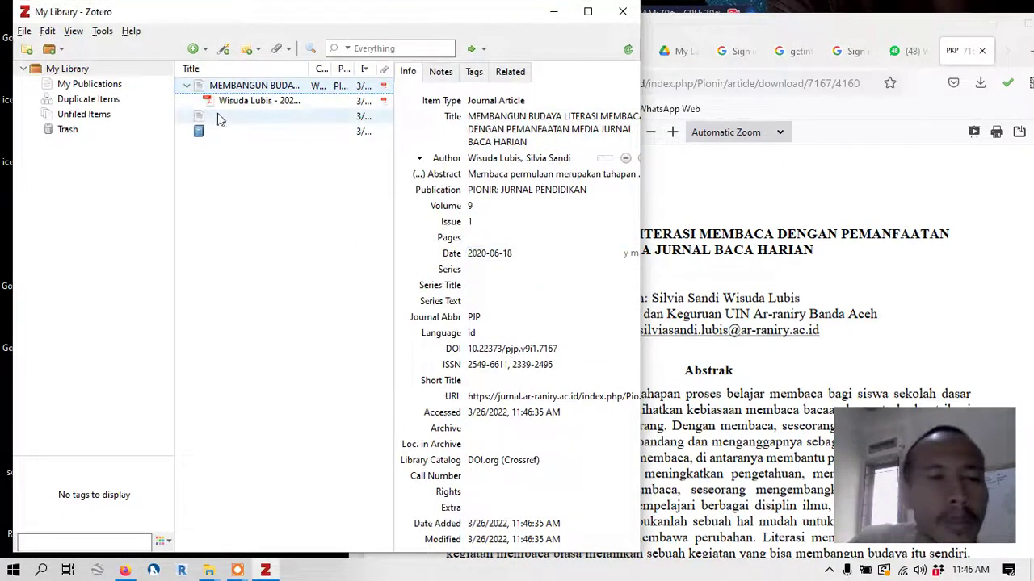
click(194, 49)
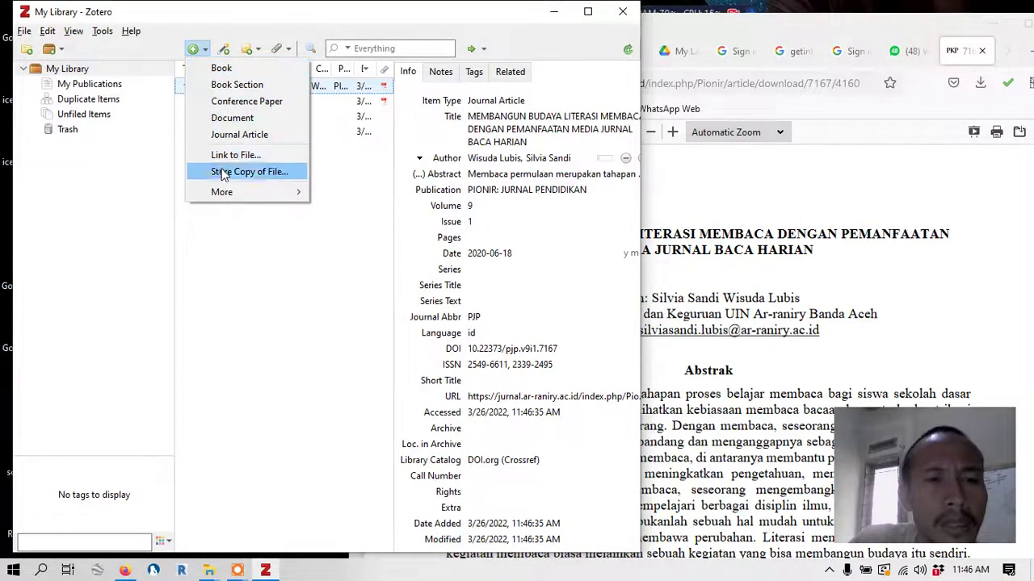
click(253, 28)
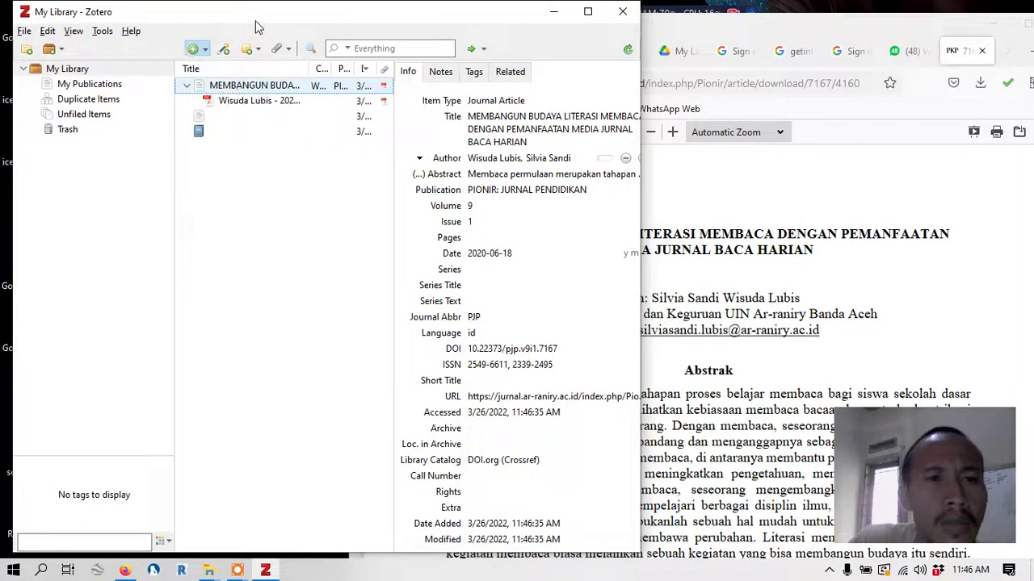
click(925, 26)
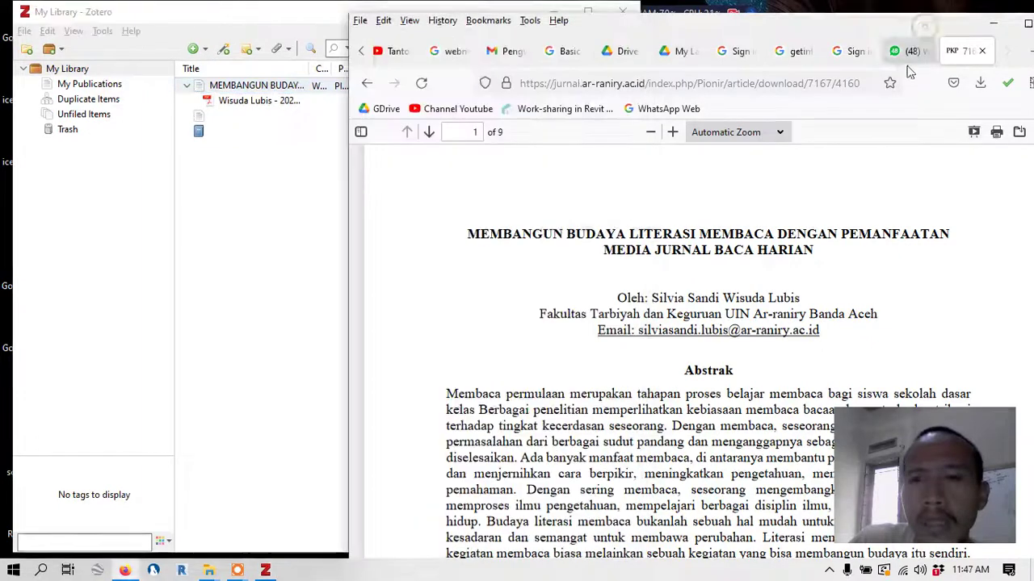
drag(910, 32, 836, 32)
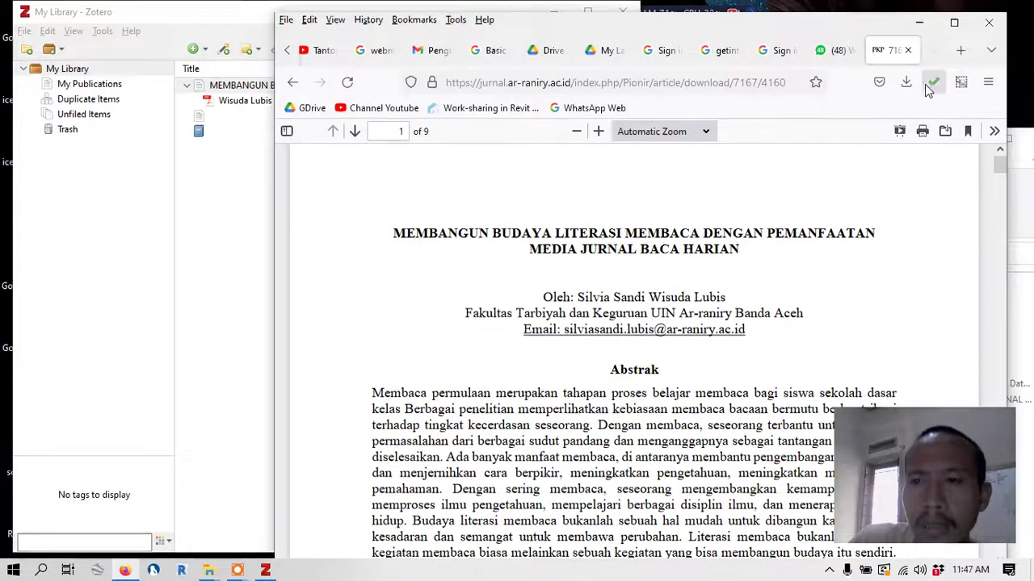
click(228, 86)
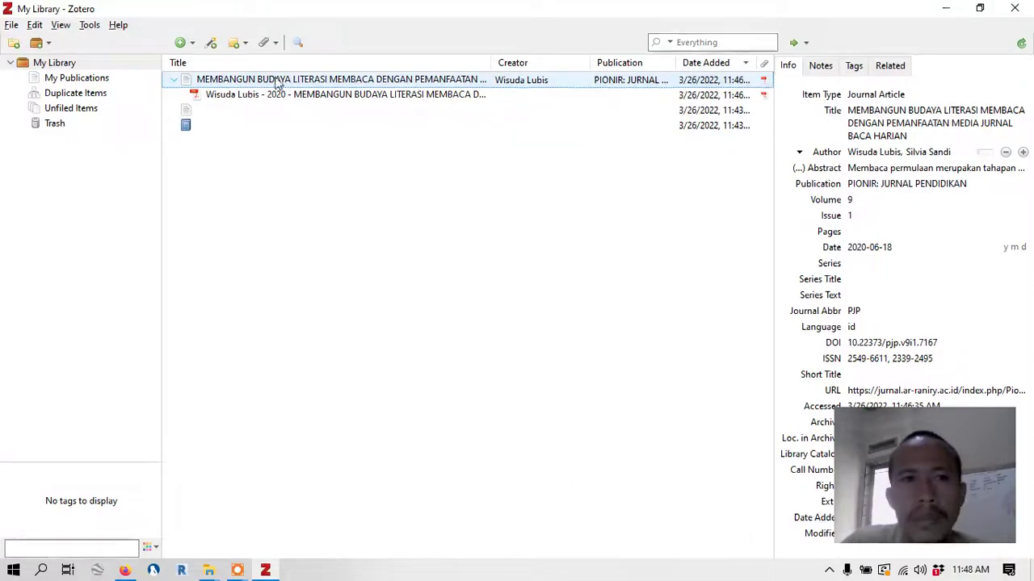
click(980, 8)
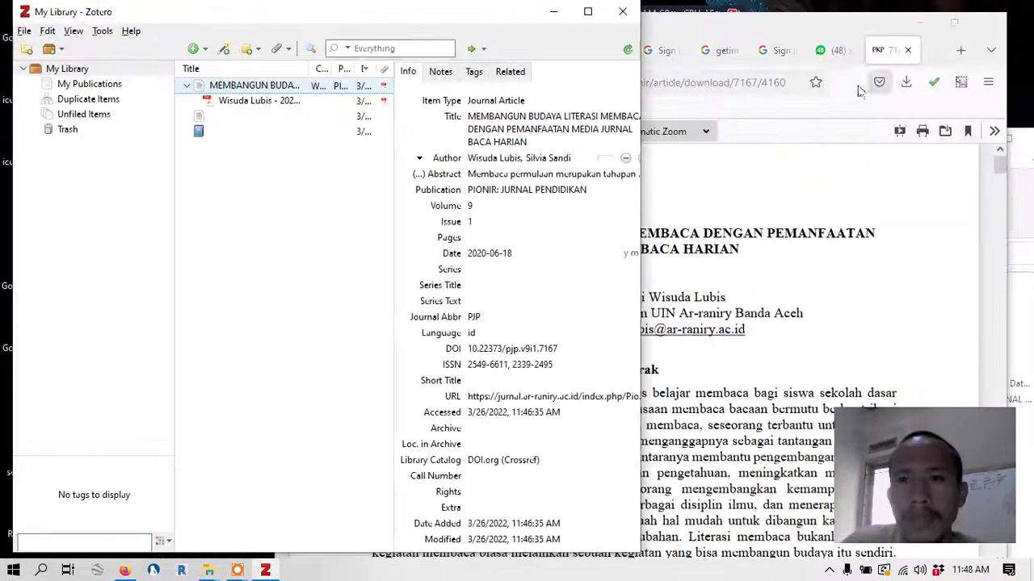
Step: Bring the C: drive's Zotero folder forward and inspect the saved article's files inside its storage subfolder
click(925, 24)
click(865, 145)
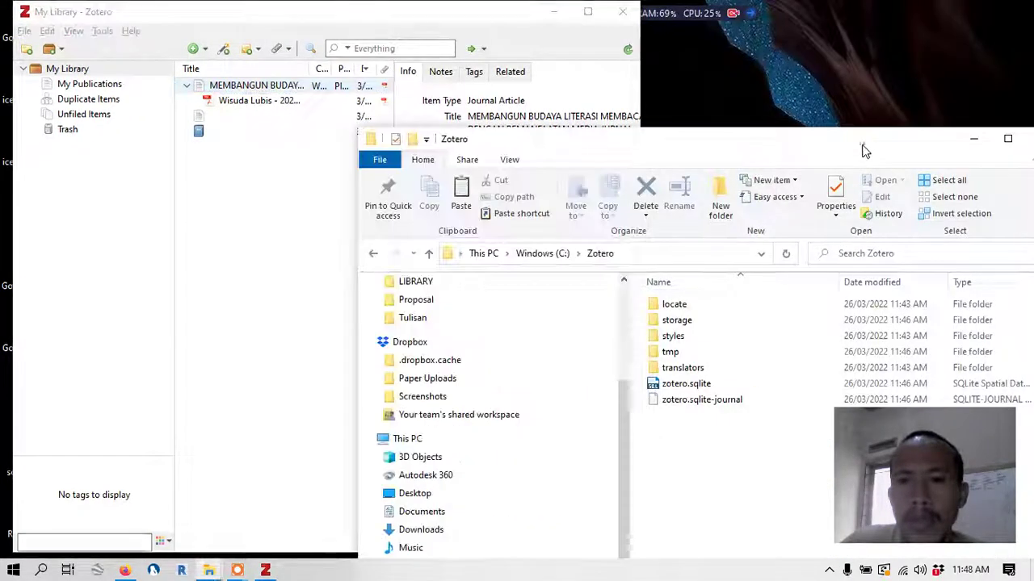
drag(772, 153, 822, 26)
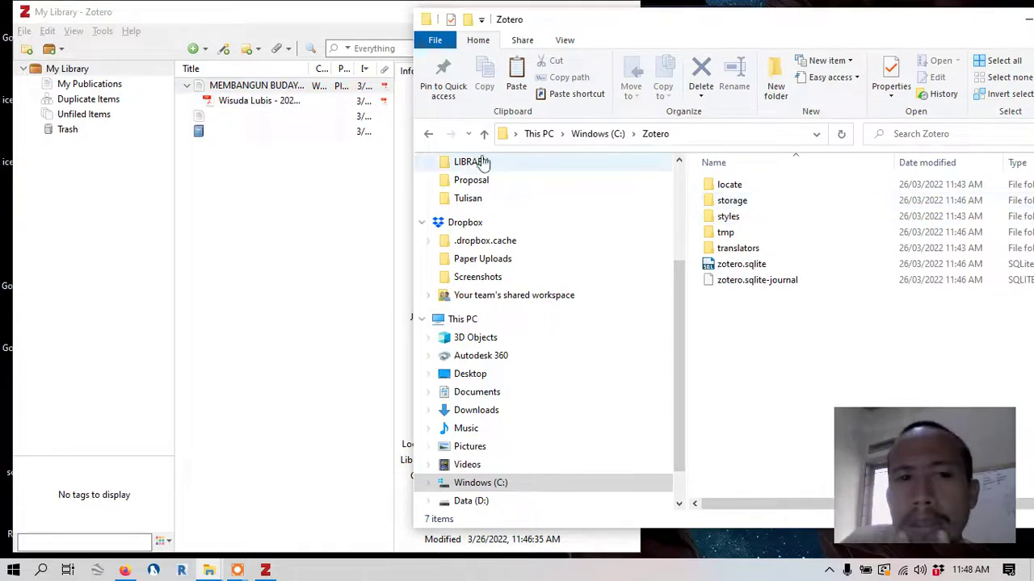
double_click(745, 207)
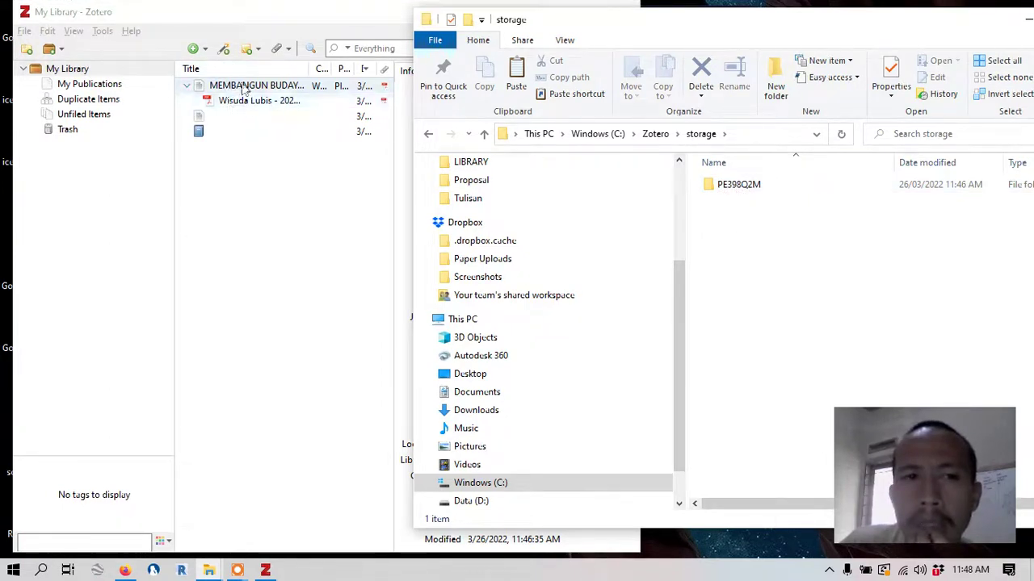
double_click(735, 186)
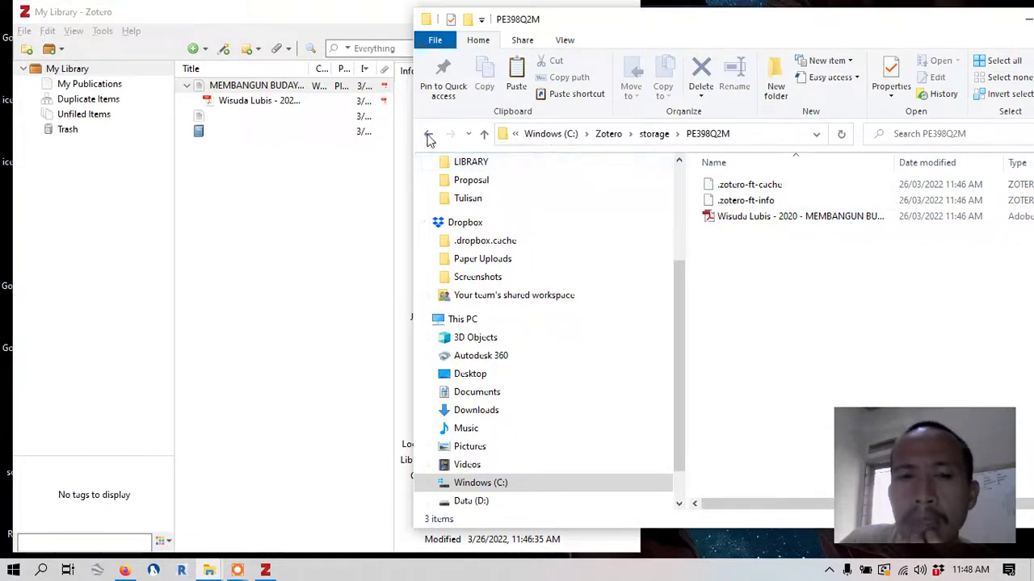
click(429, 136)
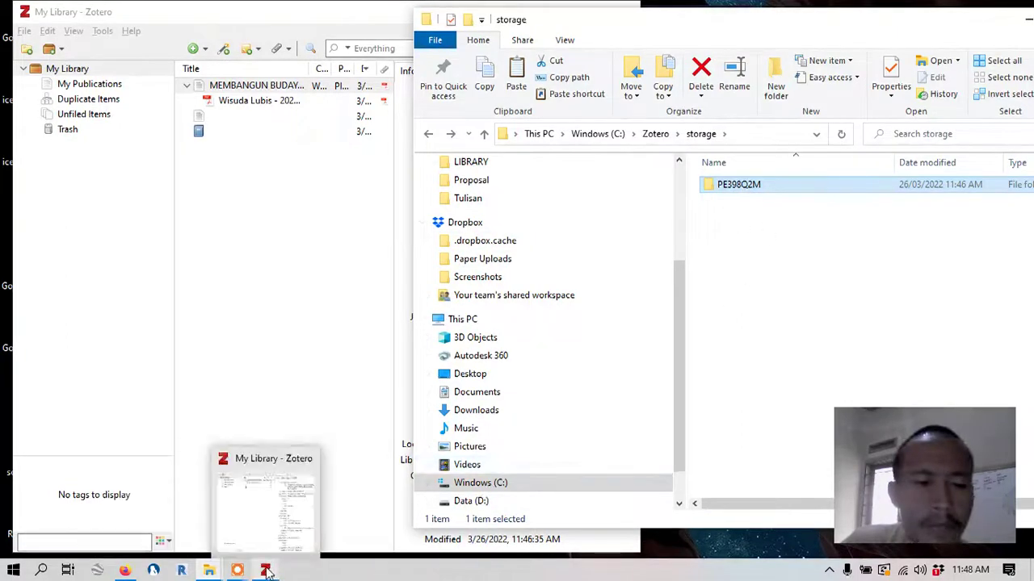
Step: Return to the "jurnal membaca" results in Firefox and open the downloadable PDF of the journal.uny.ac.id article on "meningkatkan kebiasaan membaca buku informasi"
click(128, 570)
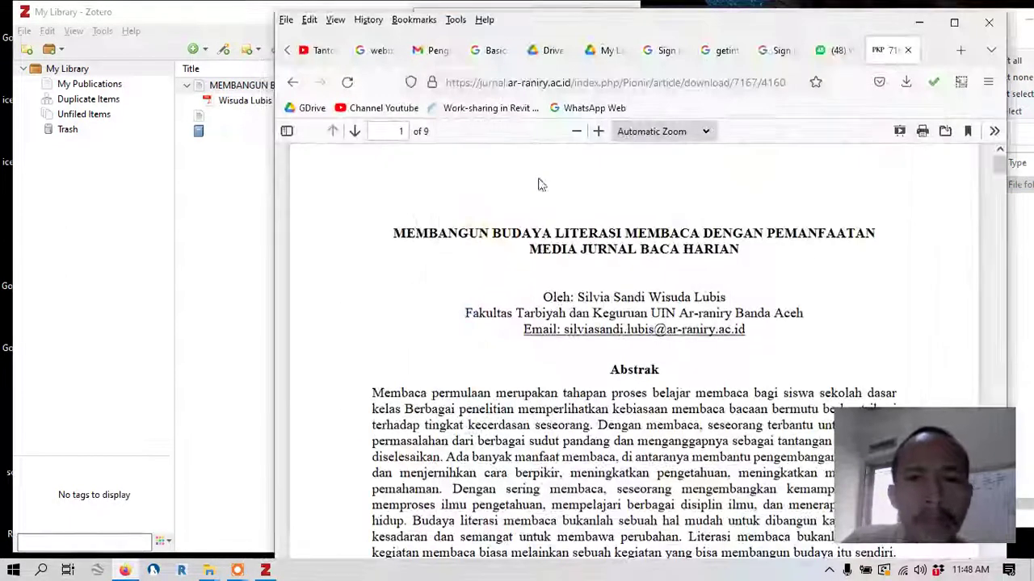
click(294, 84)
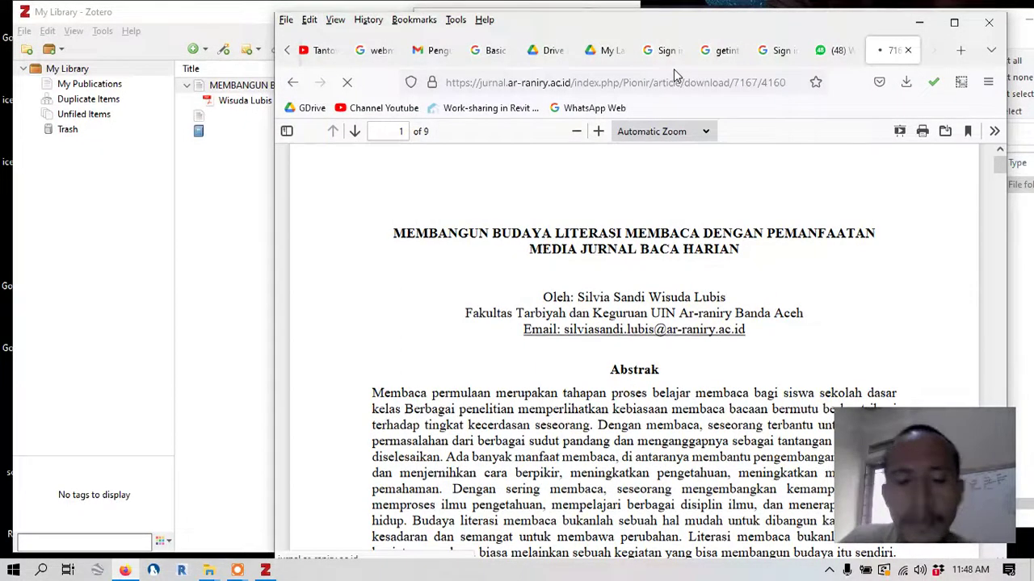
key(super+Up)
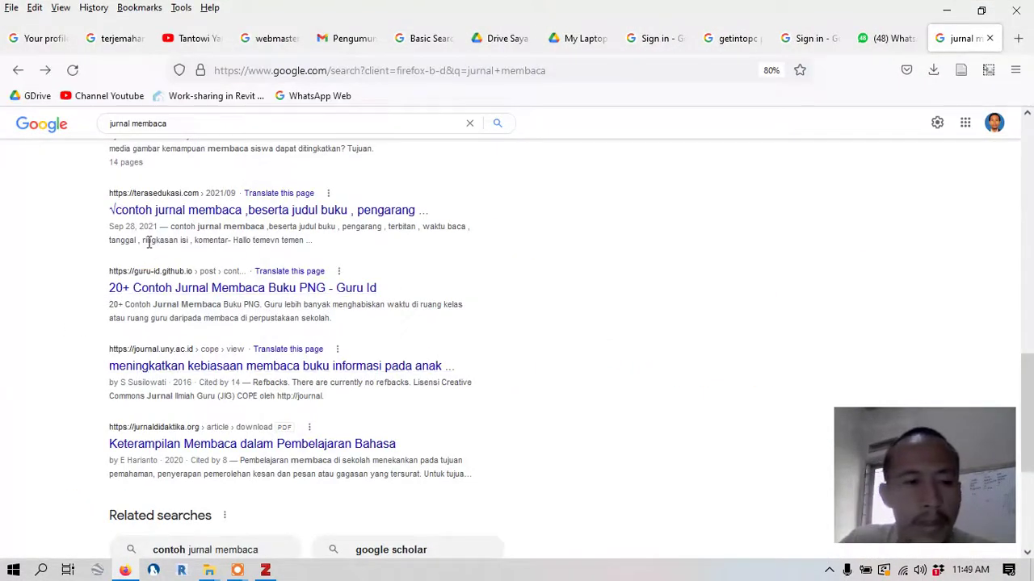
click(145, 367)
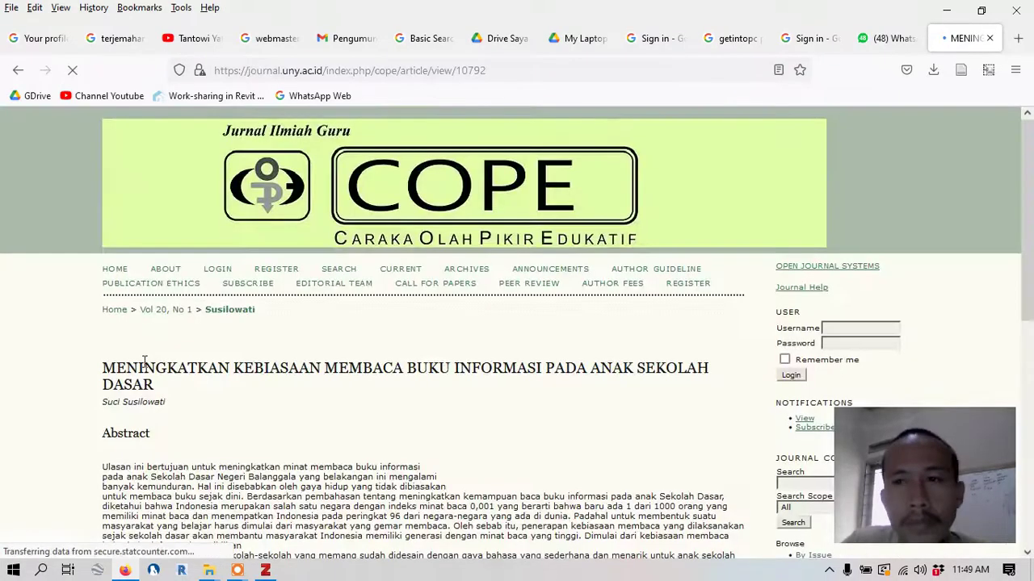
scroll(356, 353, down, 4)
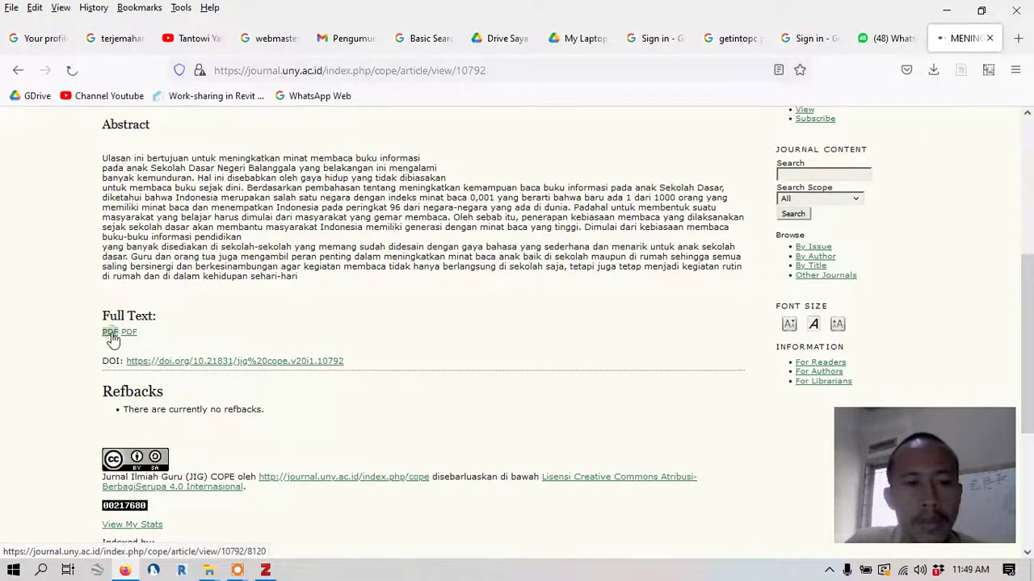
click(111, 333)
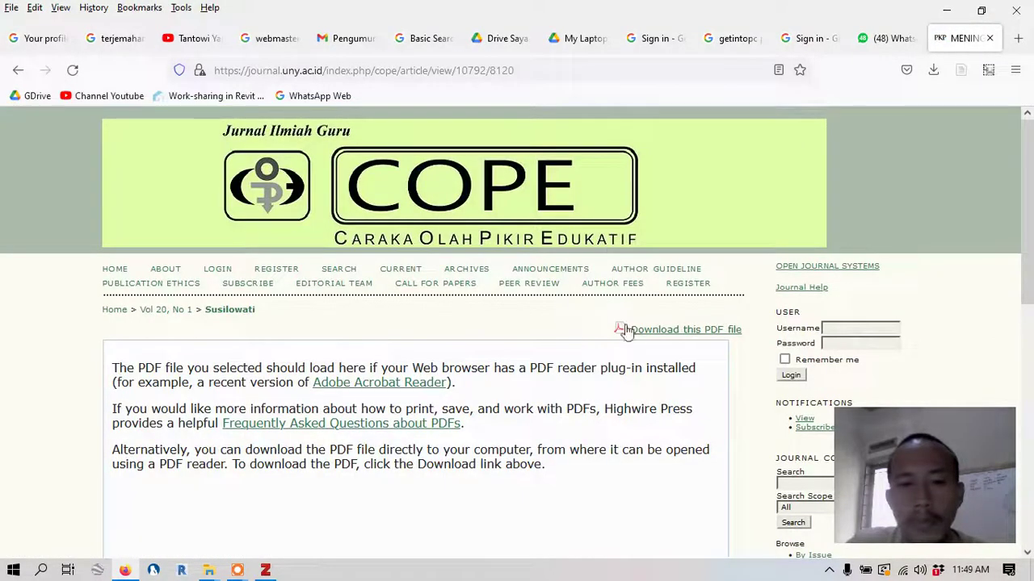
click(669, 331)
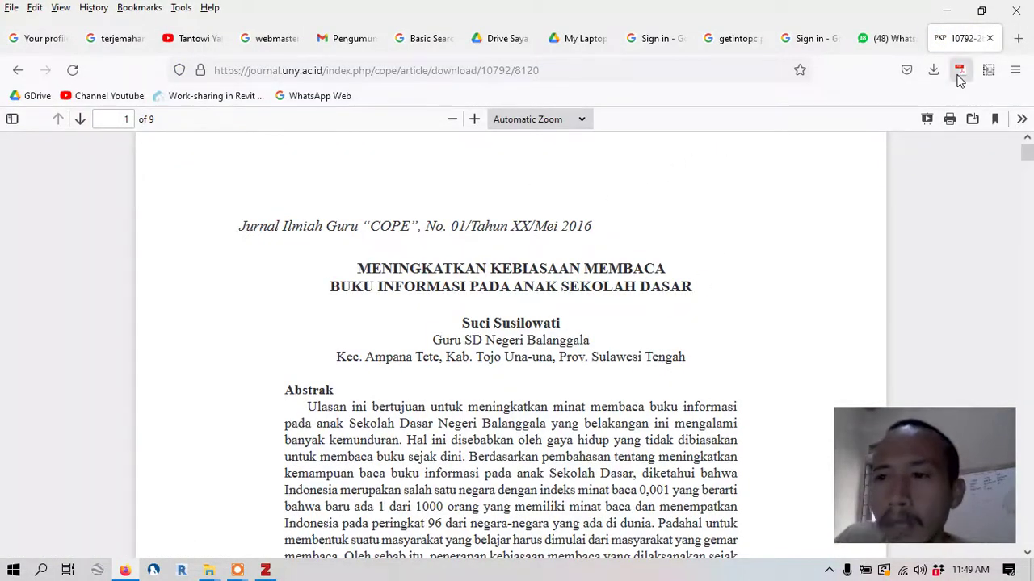
Step: Save the open COPE article PDF to My Library with the Zotero connector, and reveal the storage folder beside Zotero
click(982, 11)
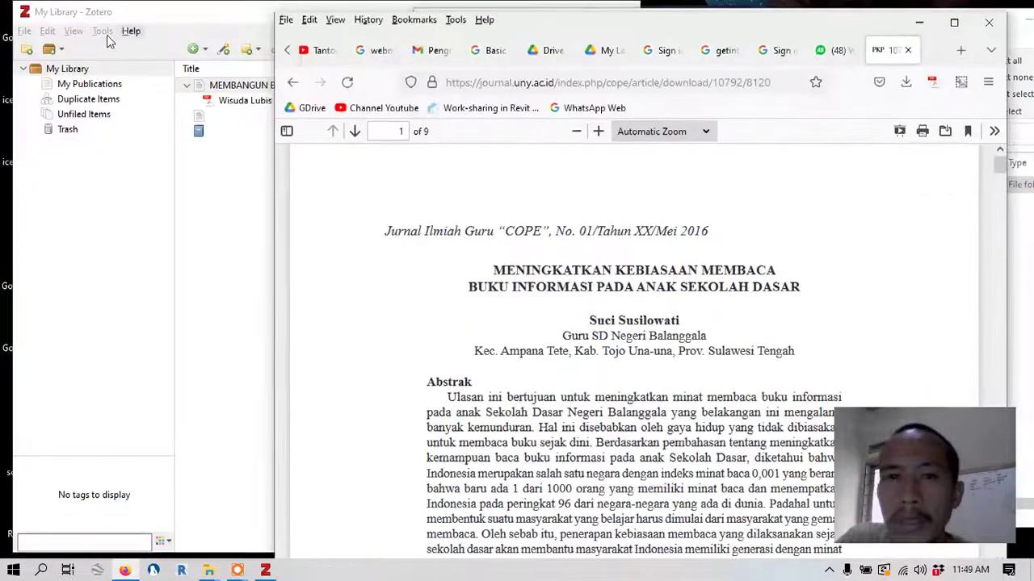
click(156, 24)
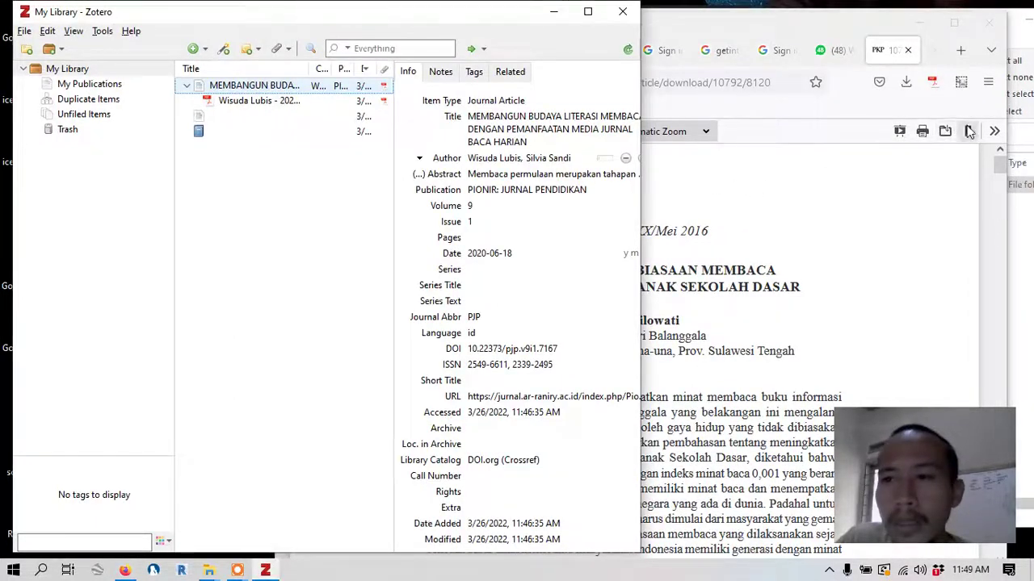
click(933, 83)
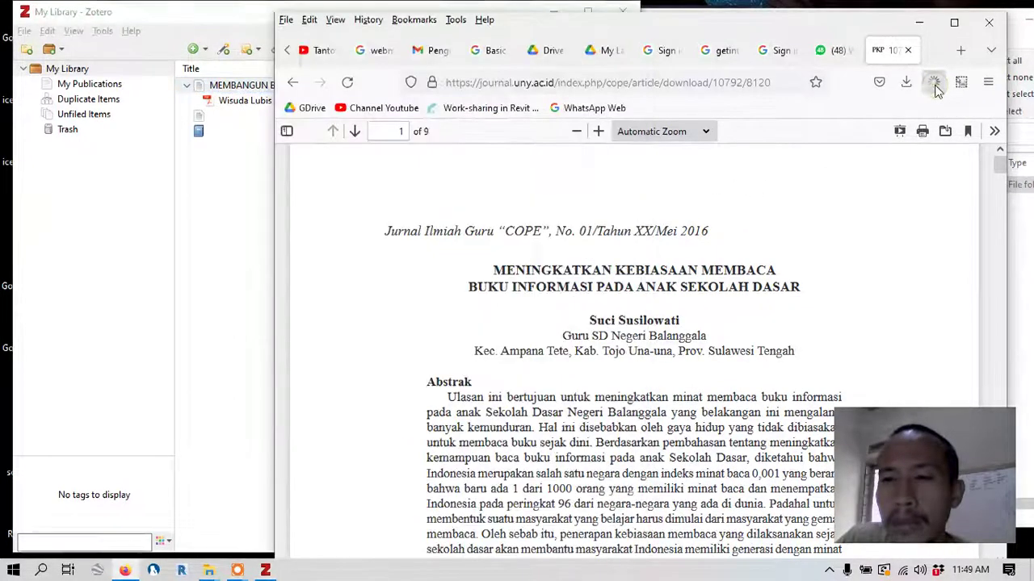
click(199, 12)
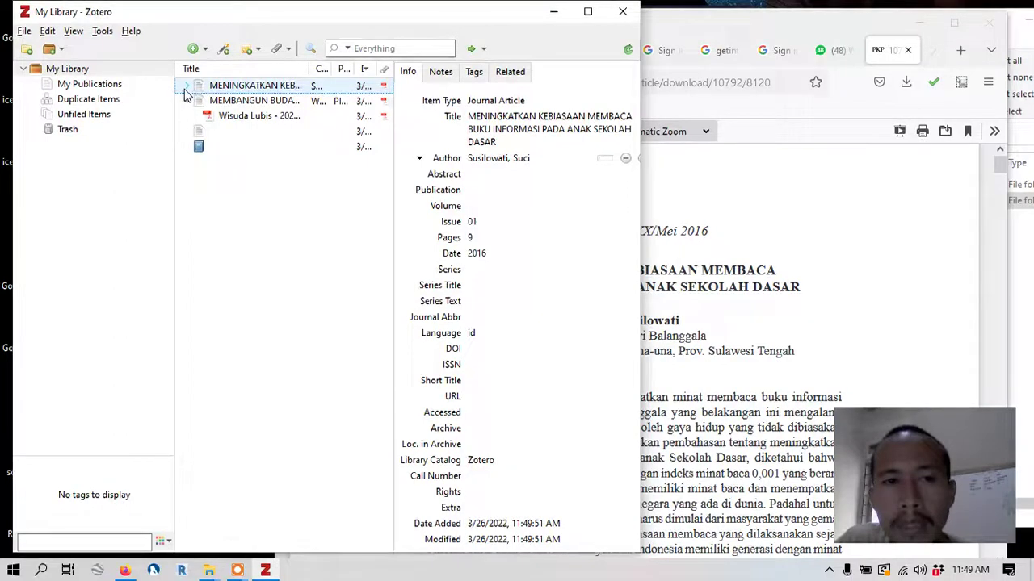
click(912, 28)
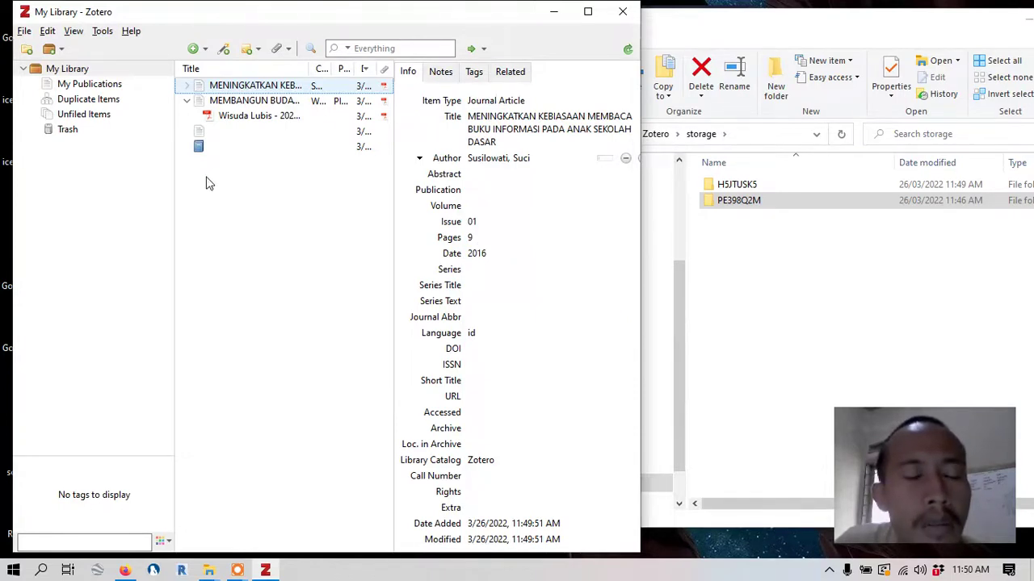
Step: Add another empty Journal Article item to My Library and compare its fields with those of the imported COPE article
click(204, 50)
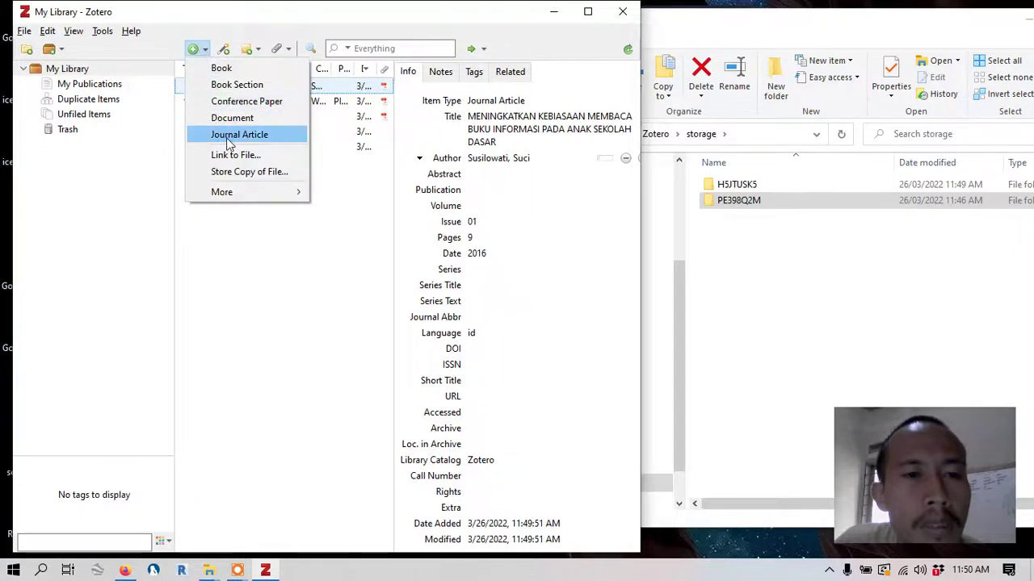
click(229, 138)
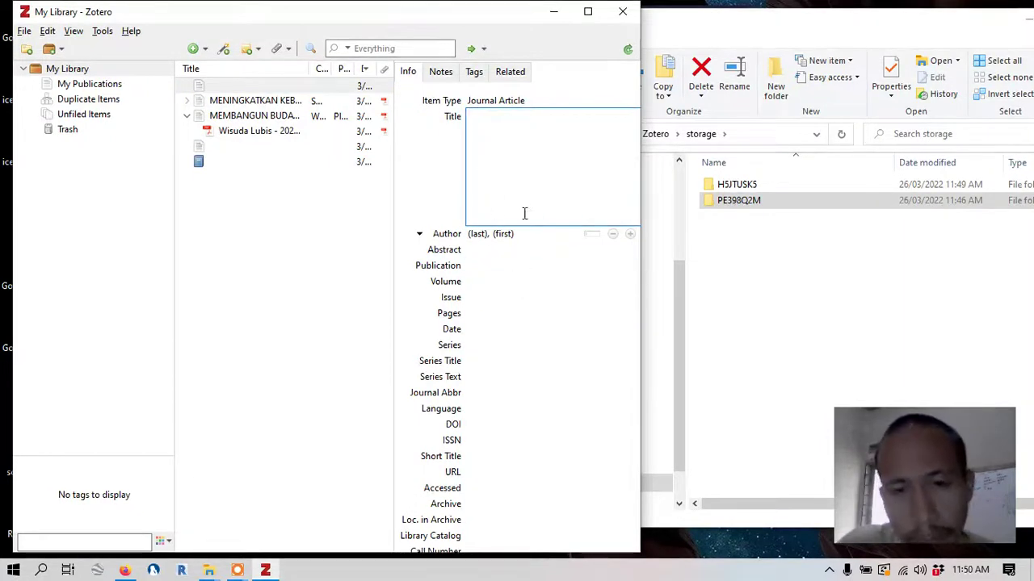
click(275, 100)
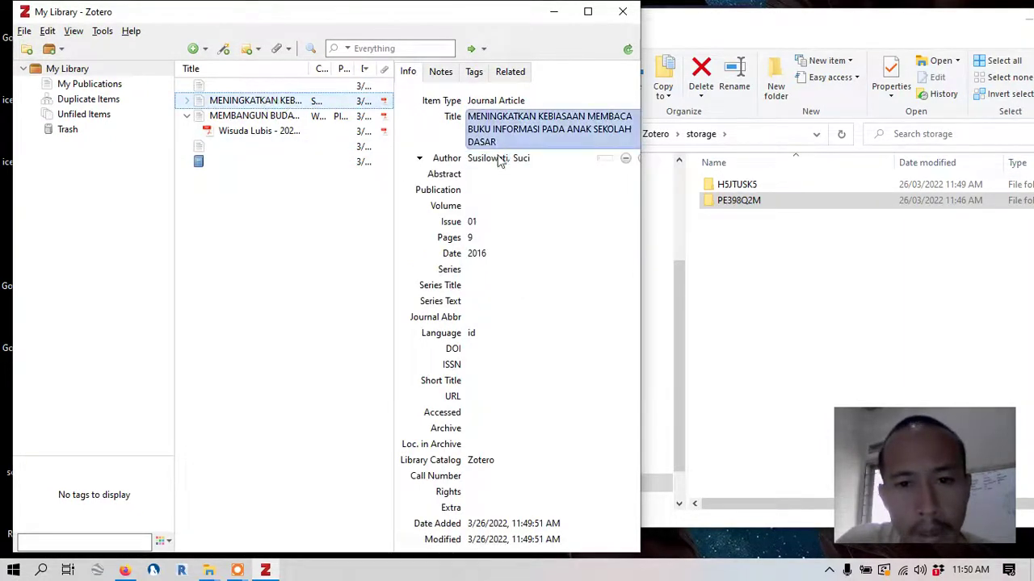
click(224, 87)
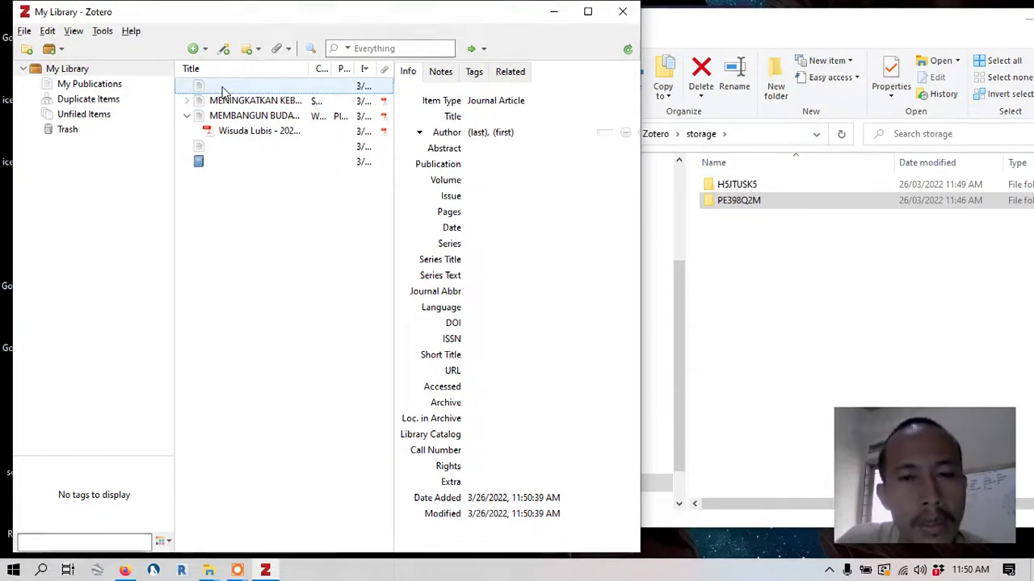
Step: Bring the storage folder window in front of Zotero, switch it to the D: drive, and look through the files for a PDF
click(752, 200)
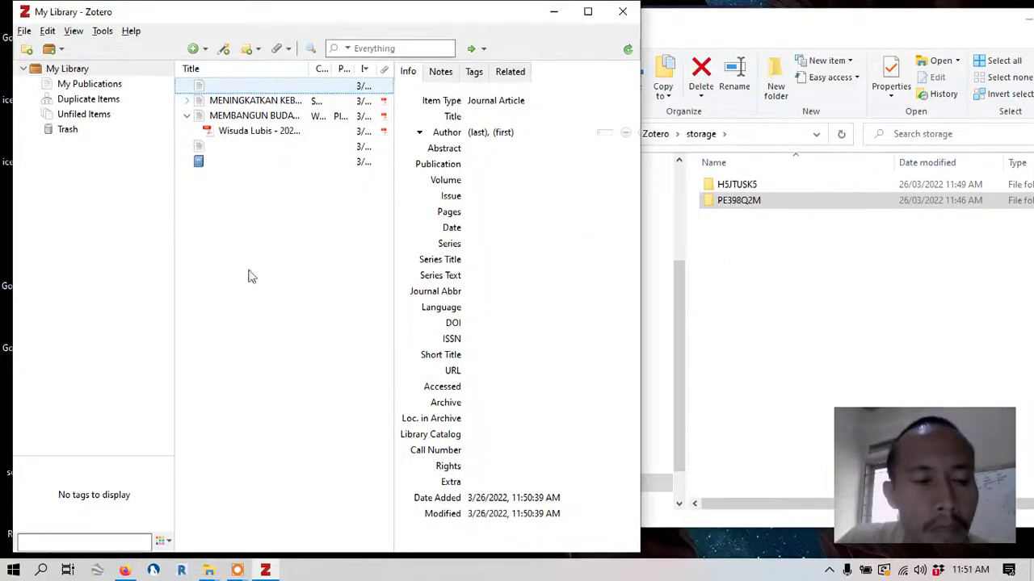
click(213, 570)
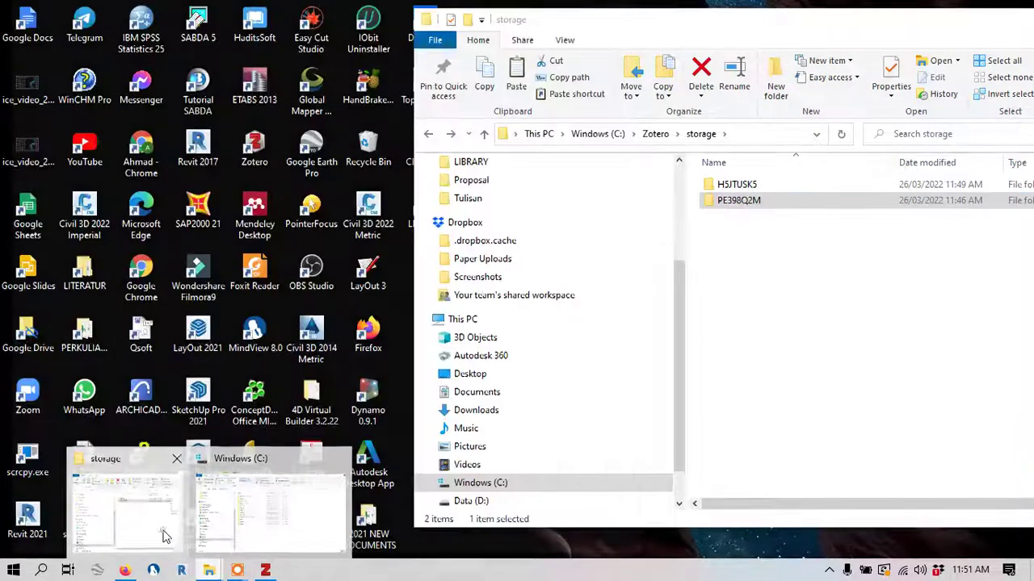
click(165, 537)
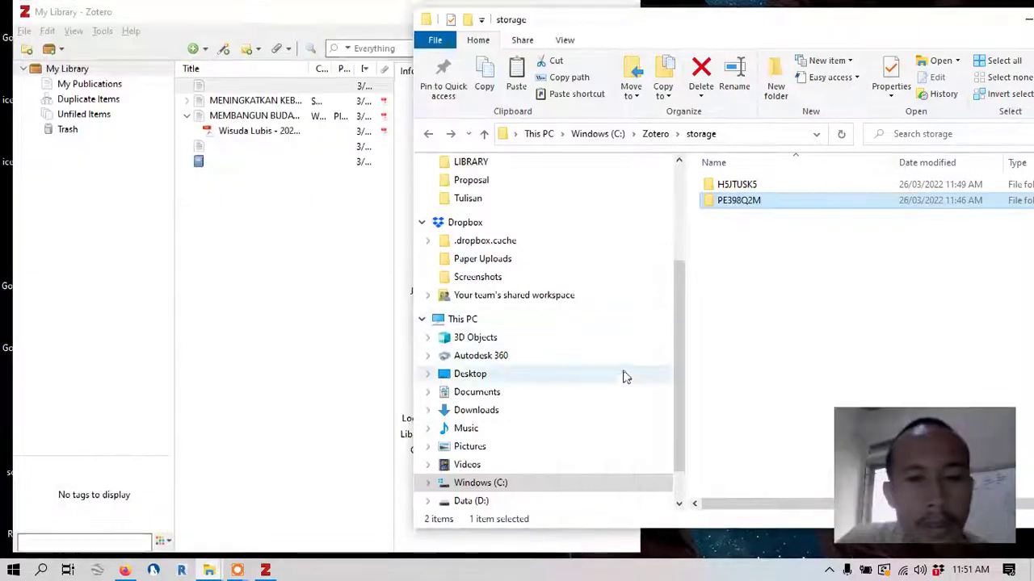
click(478, 503)
scroll(759, 313, down, 9)
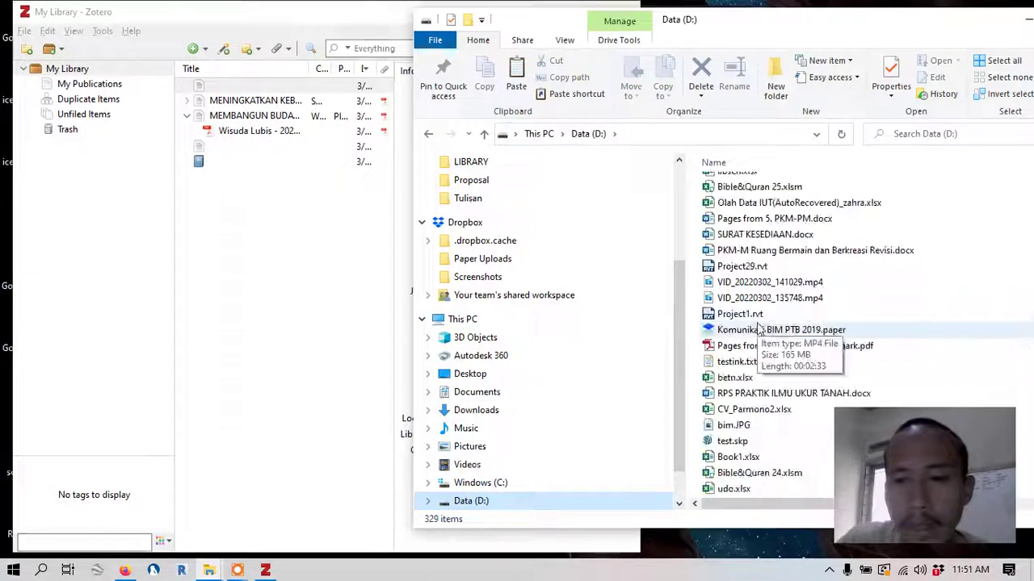
scroll(759, 315, up, 1)
scroll(759, 315, up, 1)
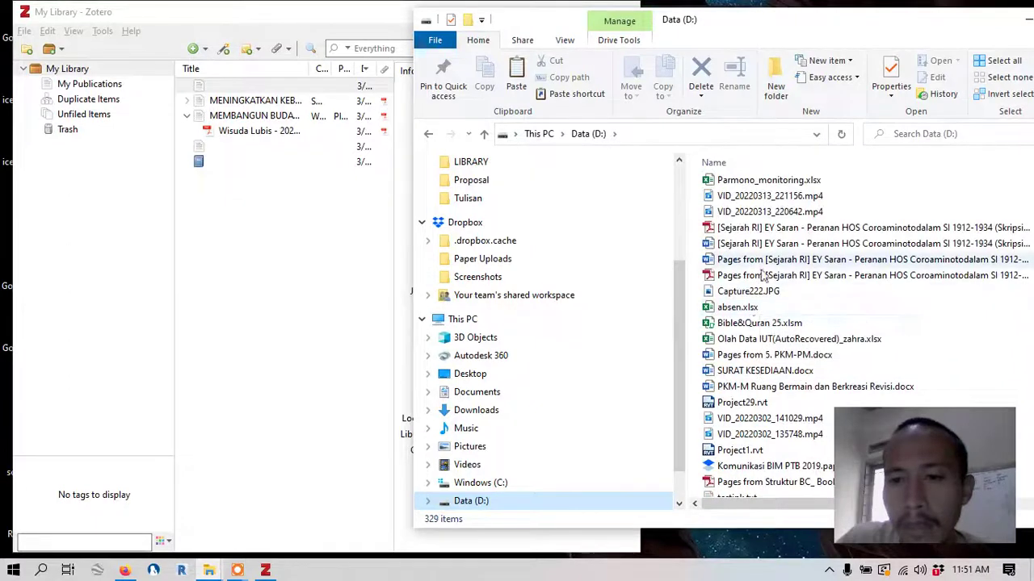
scroll(742, 353, down, 2)
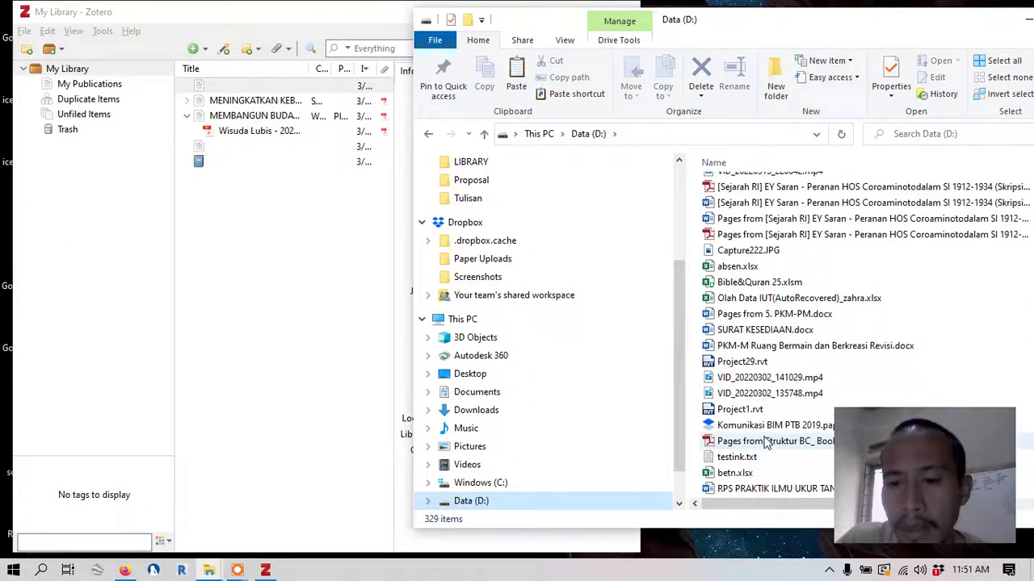
scroll(737, 398, up, 2)
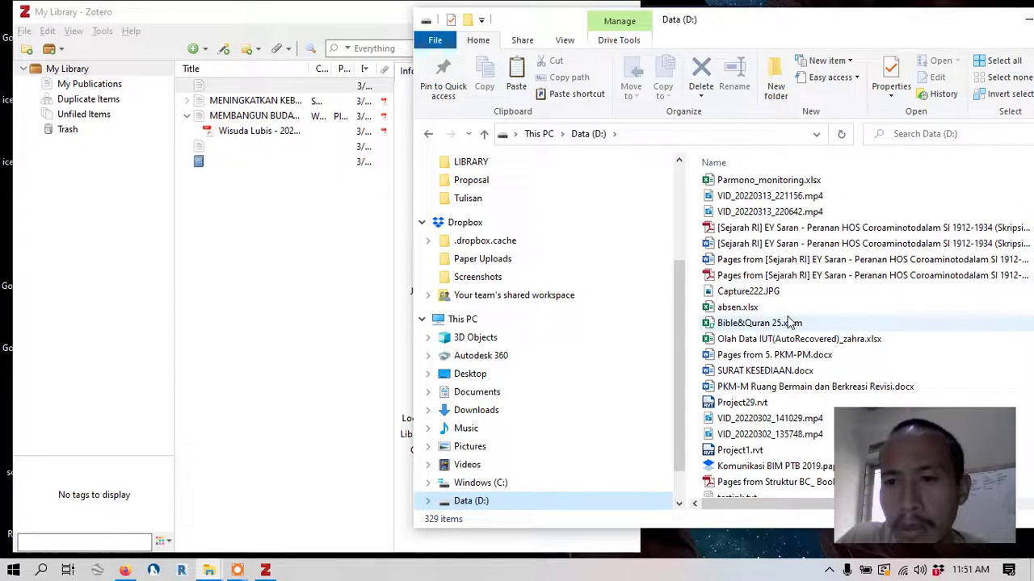
Step: Attach _.pdf from the D: drive to the newest empty Journal Article item in My Library, and minimize the folder window
click(765, 230)
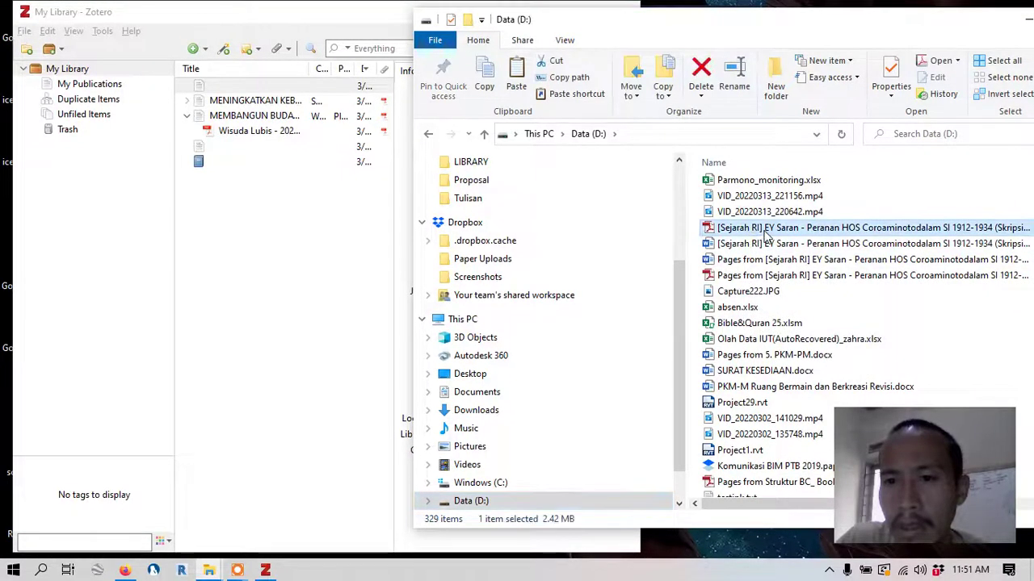
scroll(765, 234, up, 5)
scroll(768, 257, down, 3)
scroll(767, 257, down, 20)
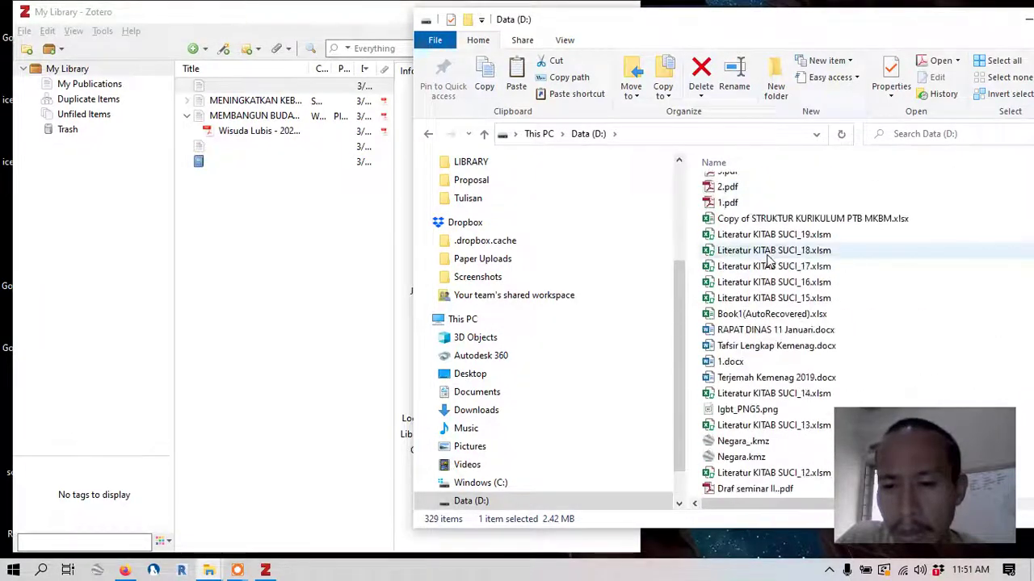
scroll(768, 257, up, 1)
click(733, 215)
drag(731, 220, 242, 91)
click(1023, 24)
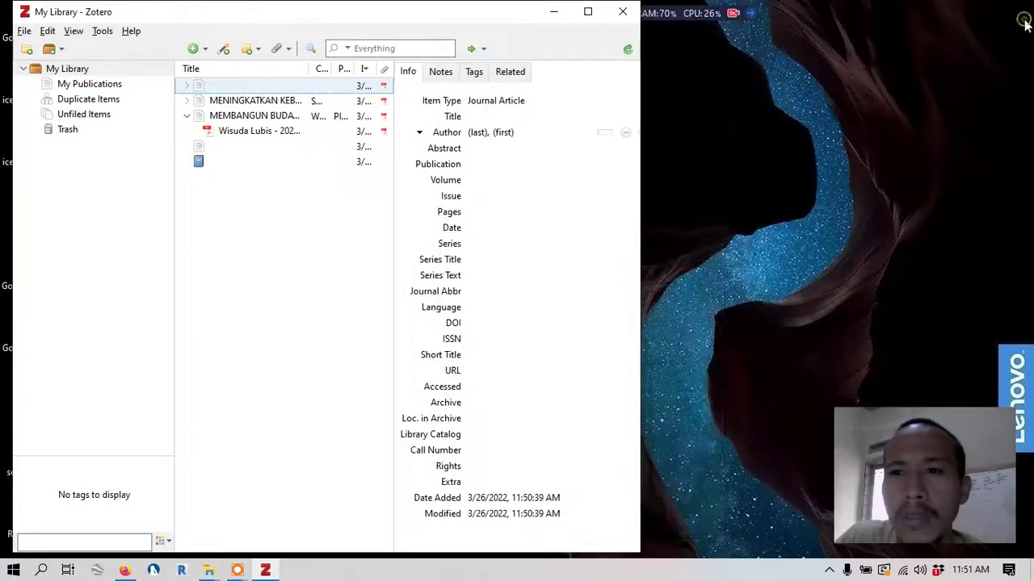
Step: Open the C: drive's Zotero storage folder in a smaller window beside Zotero, and expand the untitled Journal Article item to show its attachment
click(208, 570)
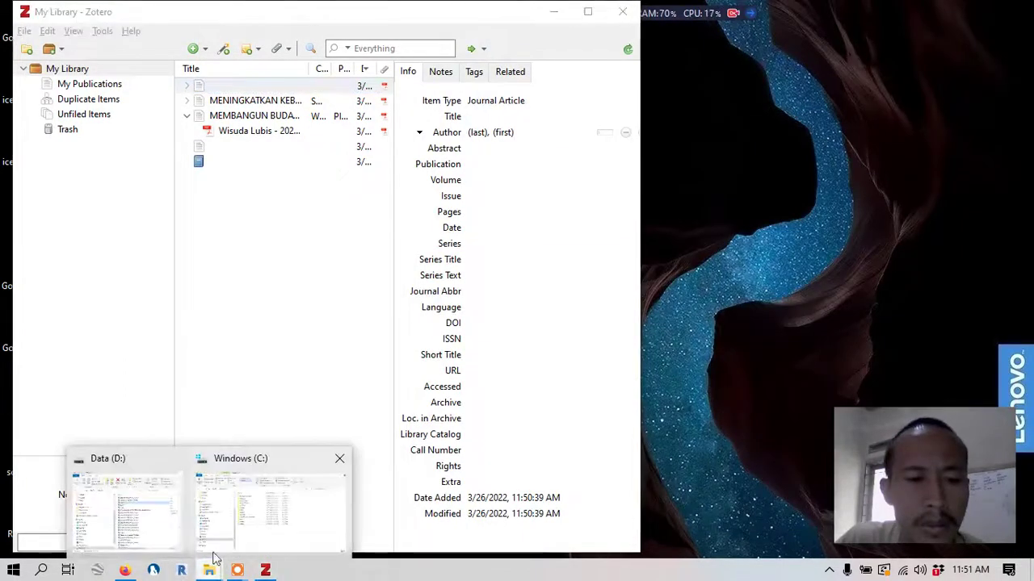
click(223, 545)
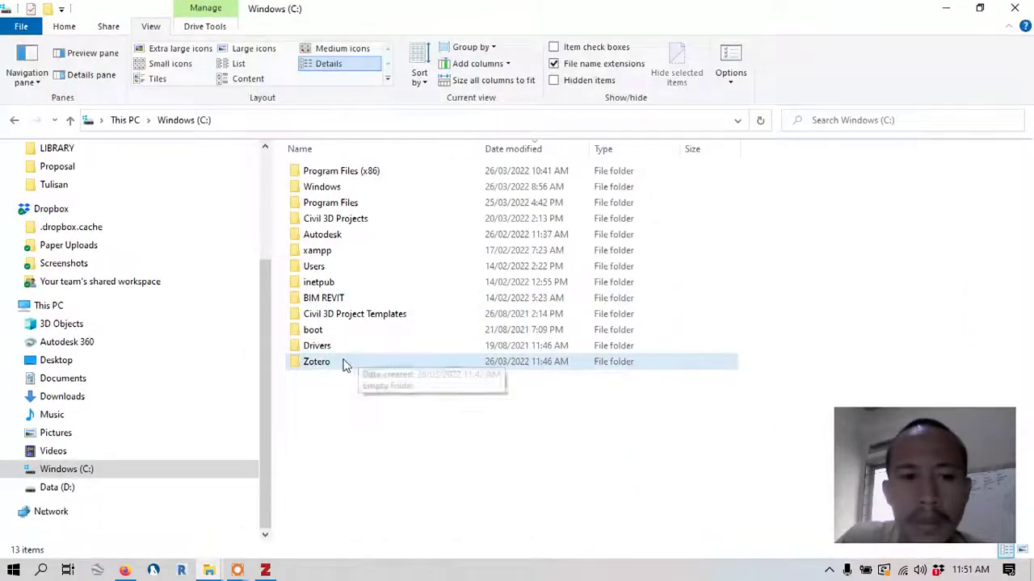
click(338, 361)
double_click(338, 361)
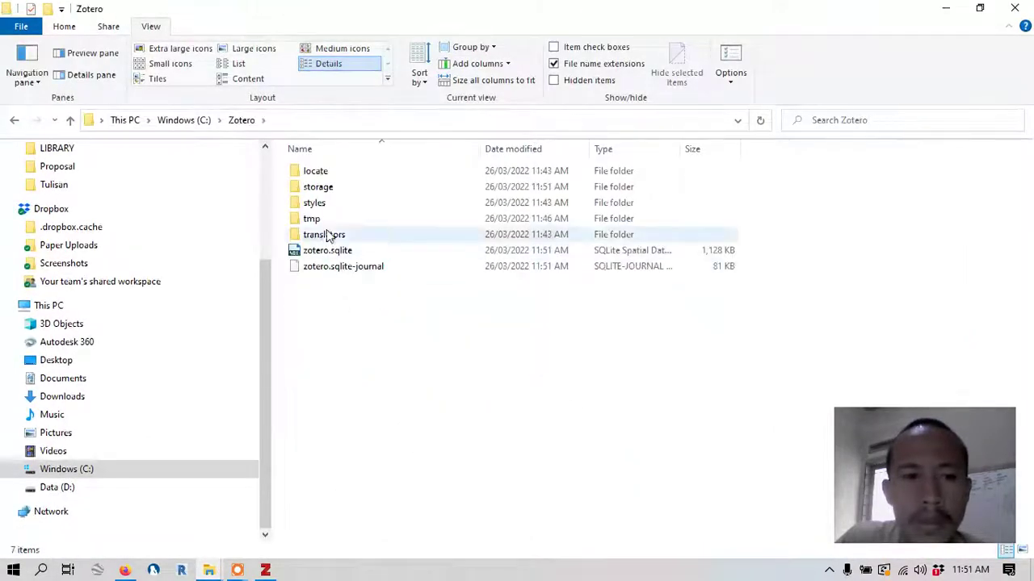
double_click(323, 189)
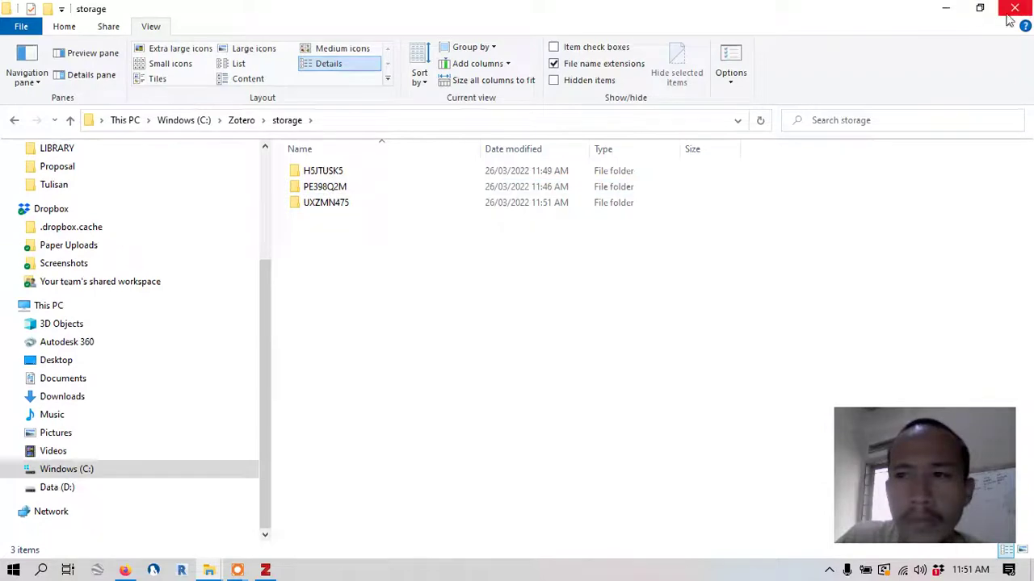
click(980, 8)
drag(784, 62, 804, 58)
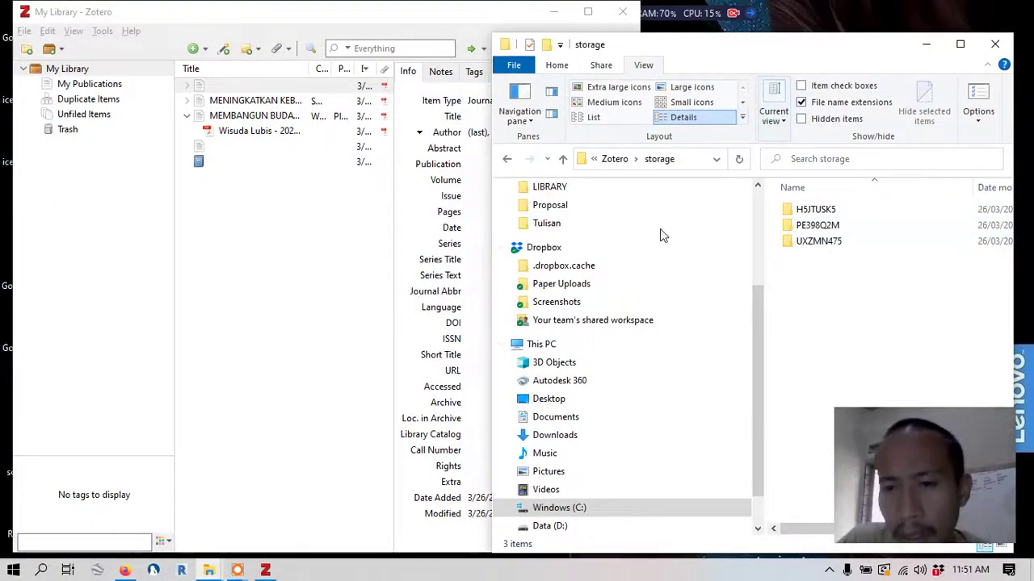
click(187, 86)
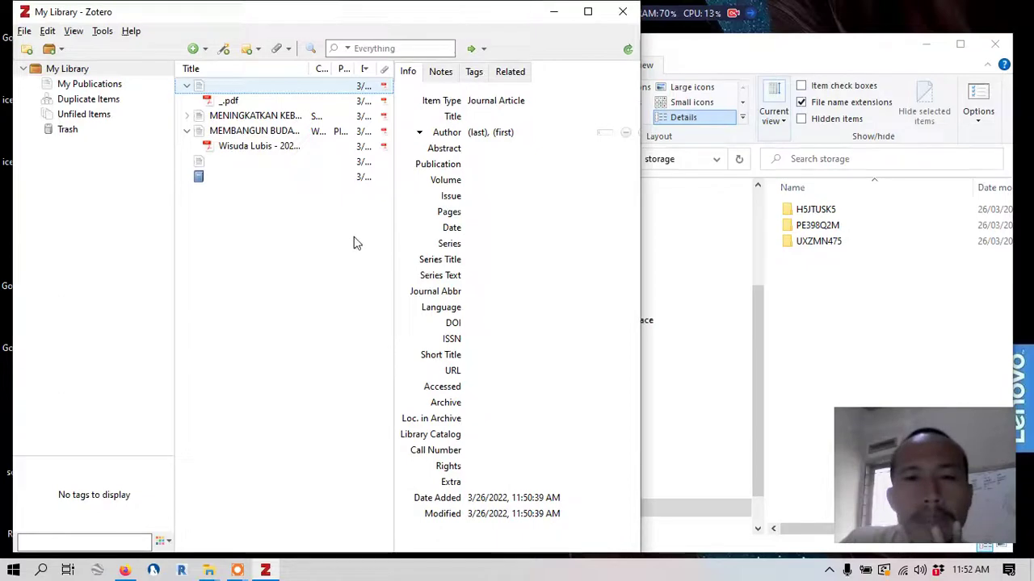
Step: Move the folder window up beside the item list, point out the Zotero folder on the C: drive, and reopen its storage subfolder
click(731, 63)
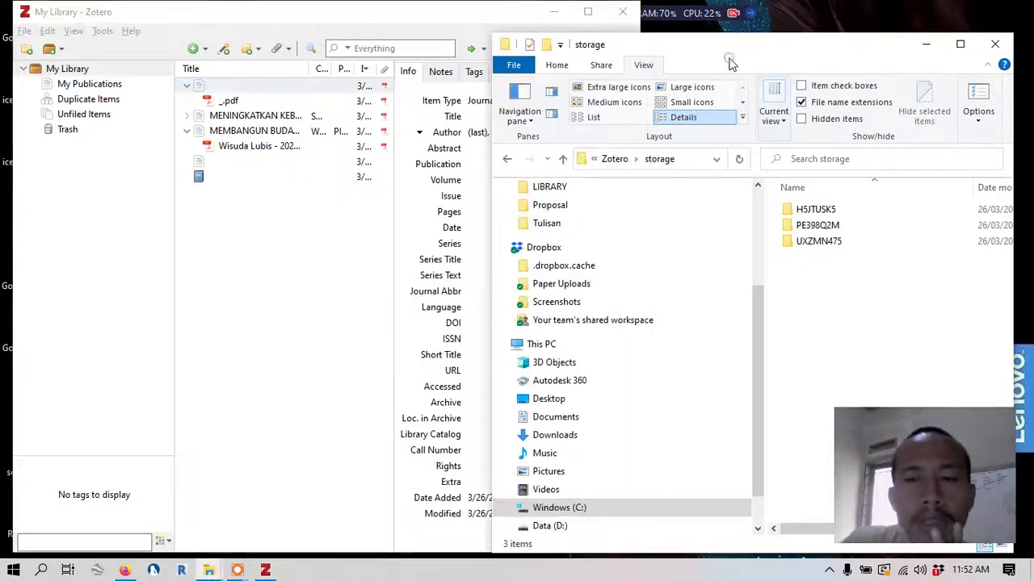
click(566, 507)
drag(796, 44, 716, 11)
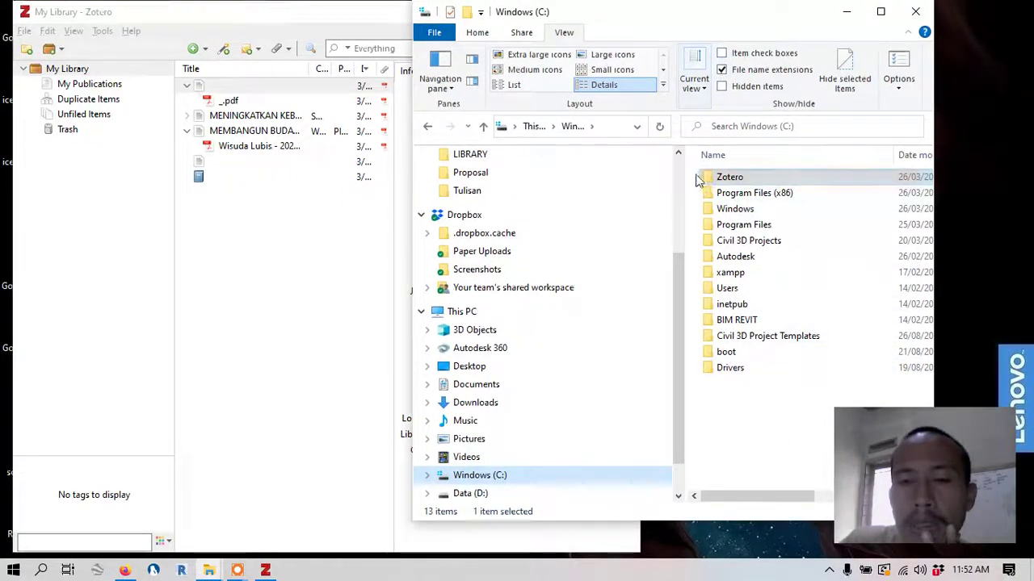
click(721, 189)
click(723, 181)
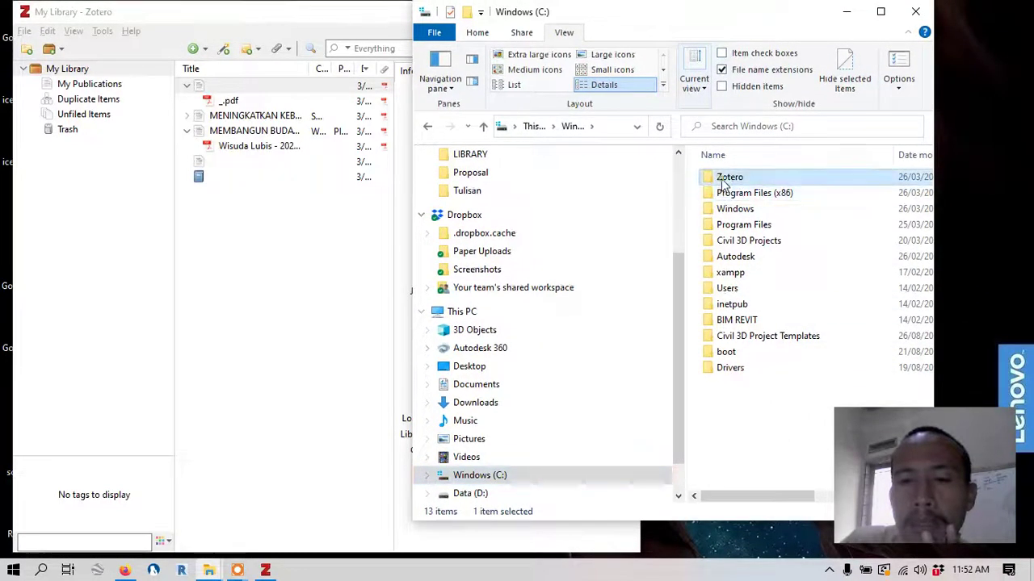
right_click(723, 182)
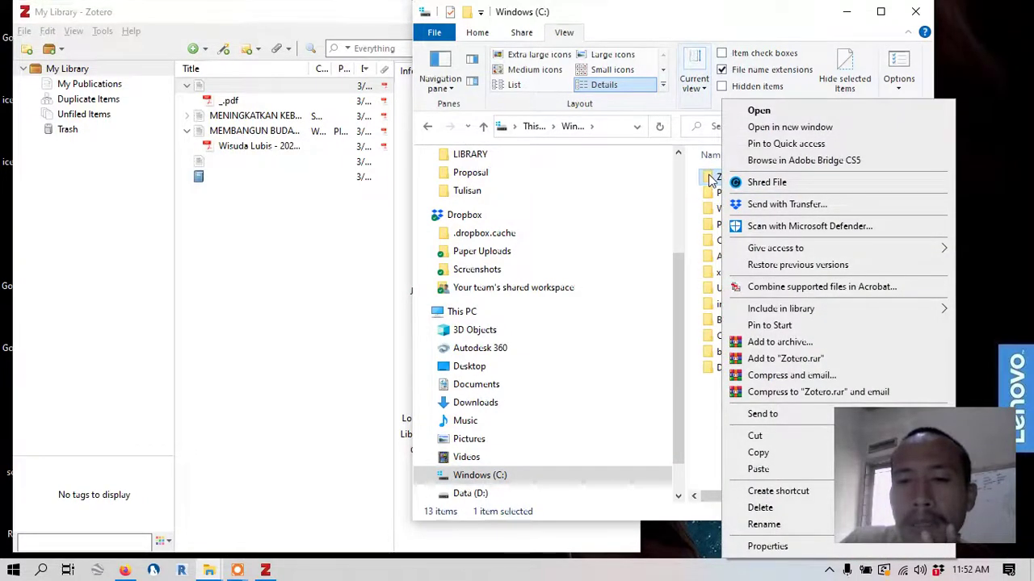
click(751, 30)
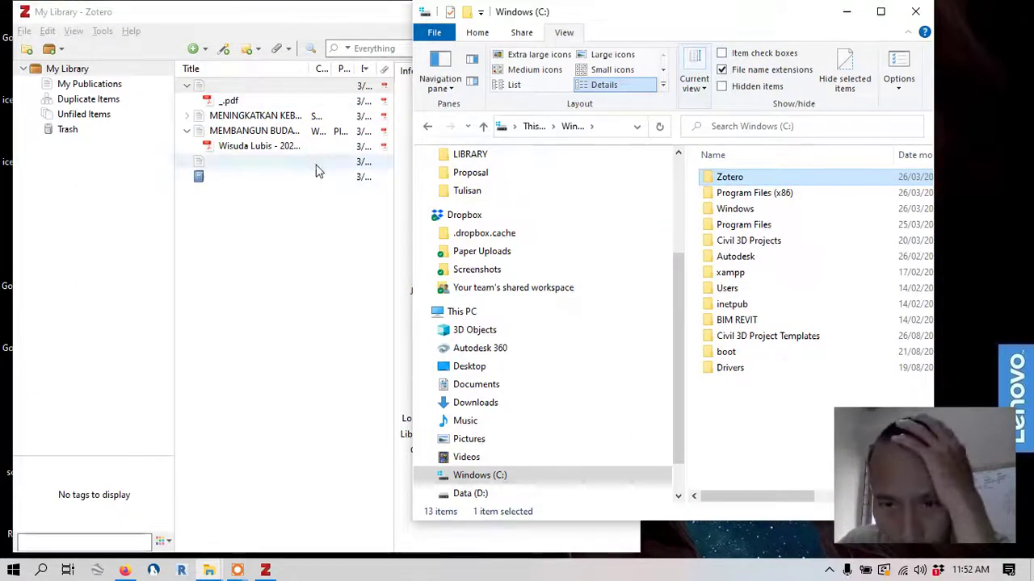
double_click(729, 178)
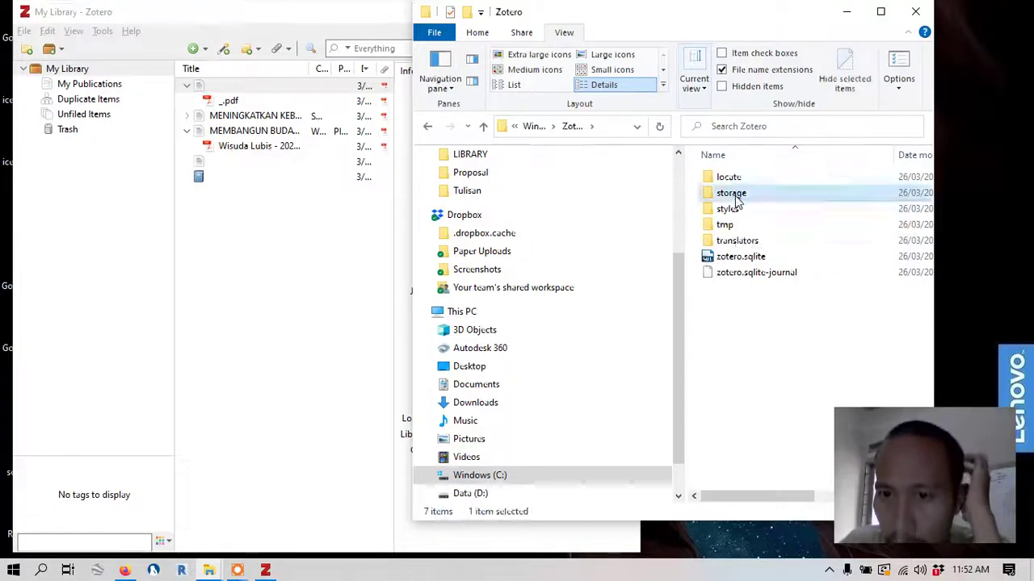
double_click(731, 194)
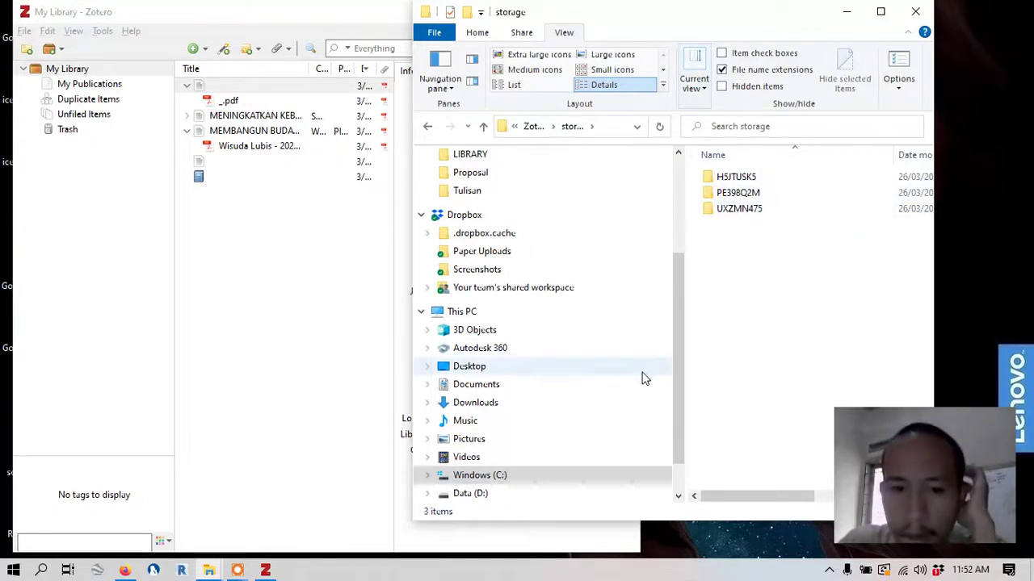
Step: Browse the D: drive's files and examine the item subfolders in the storage folder of LIBRARY's Zotero directory
scroll(676, 406, down, 1)
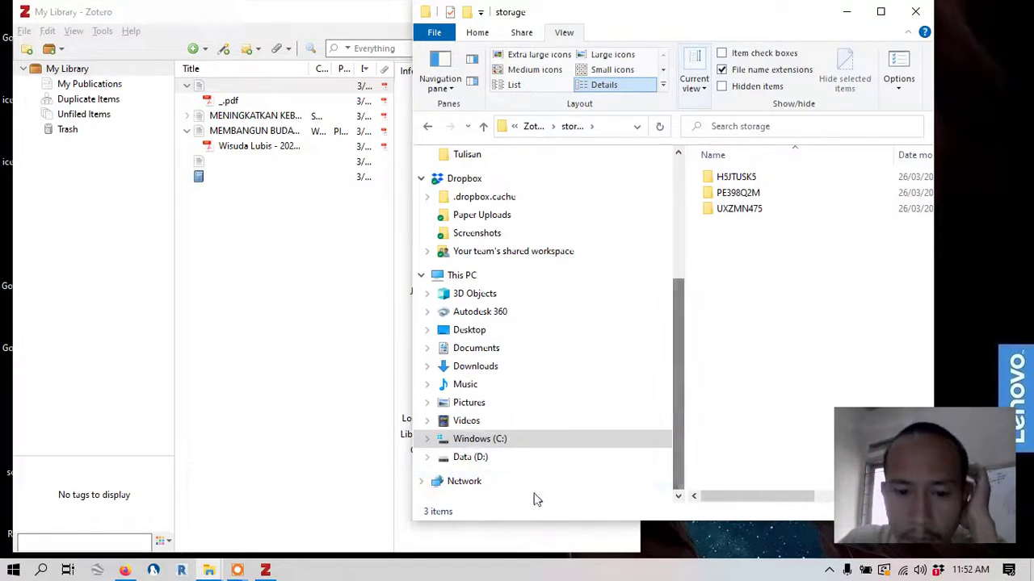
click(475, 457)
scroll(869, 225, down, 5)
drag(928, 187, 920, 396)
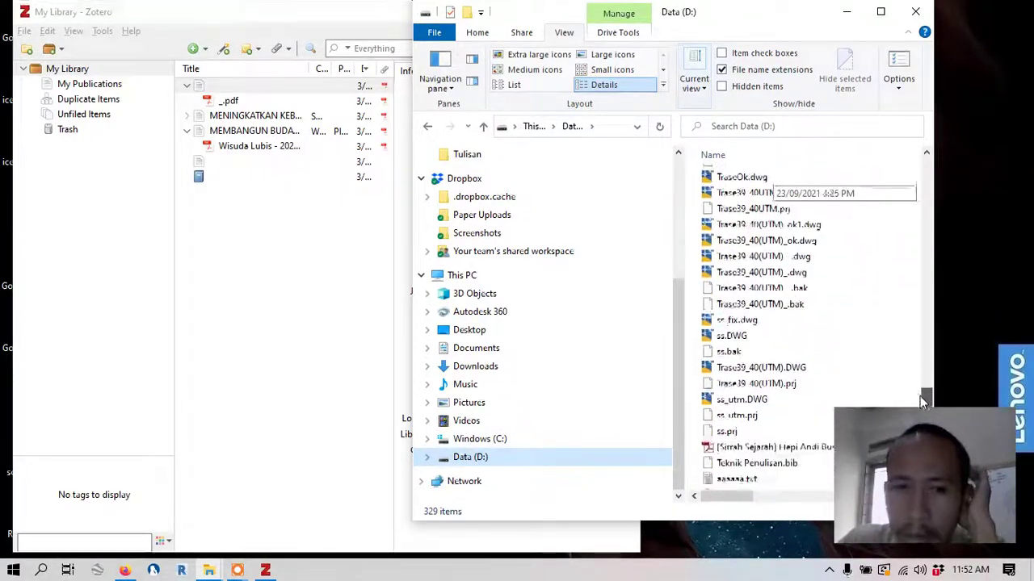
scroll(530, 270, up, 1)
click(488, 194)
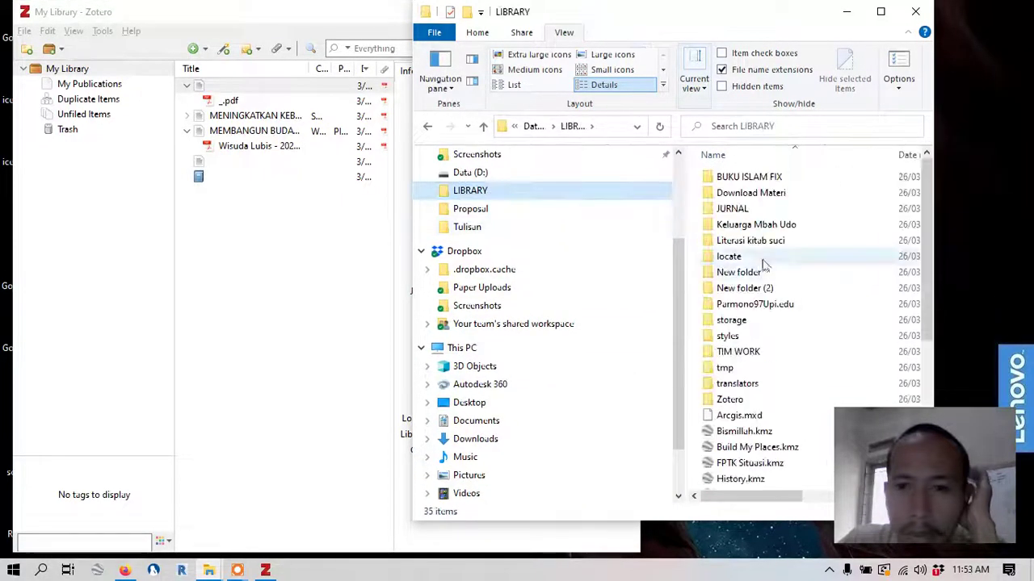
double_click(730, 401)
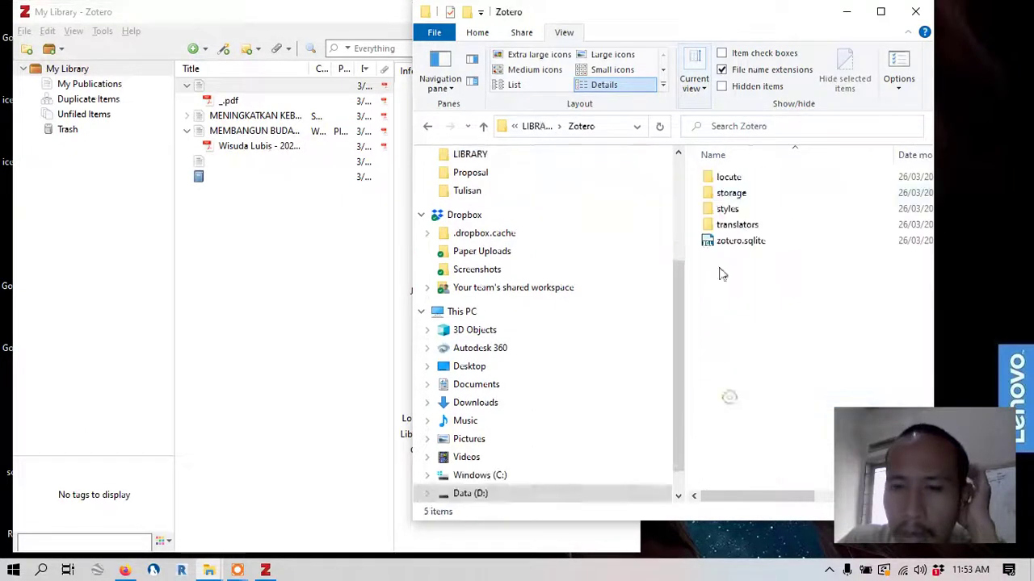
double_click(731, 194)
scroll(729, 226, down, 20)
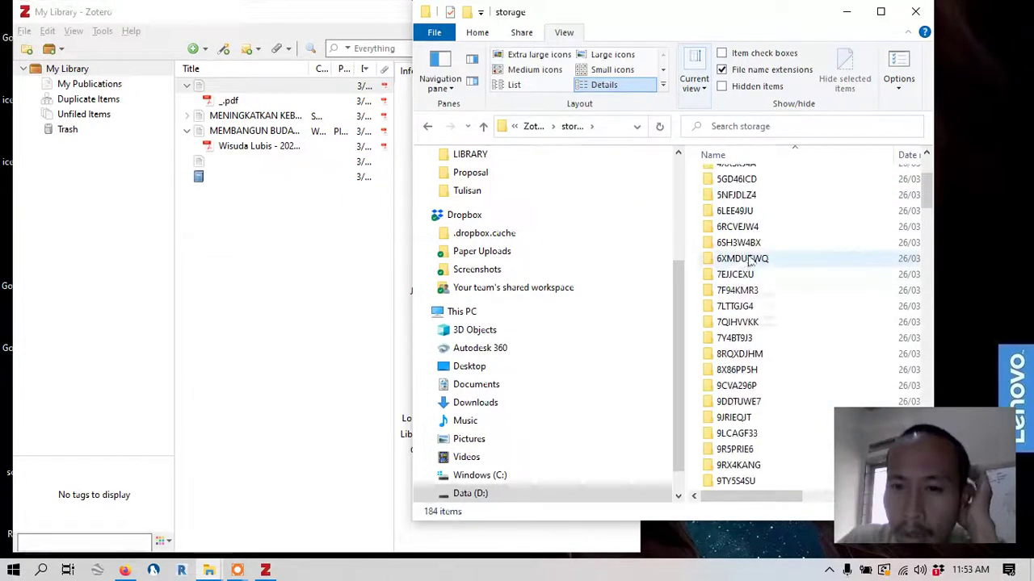
scroll(759, 262, down, 20)
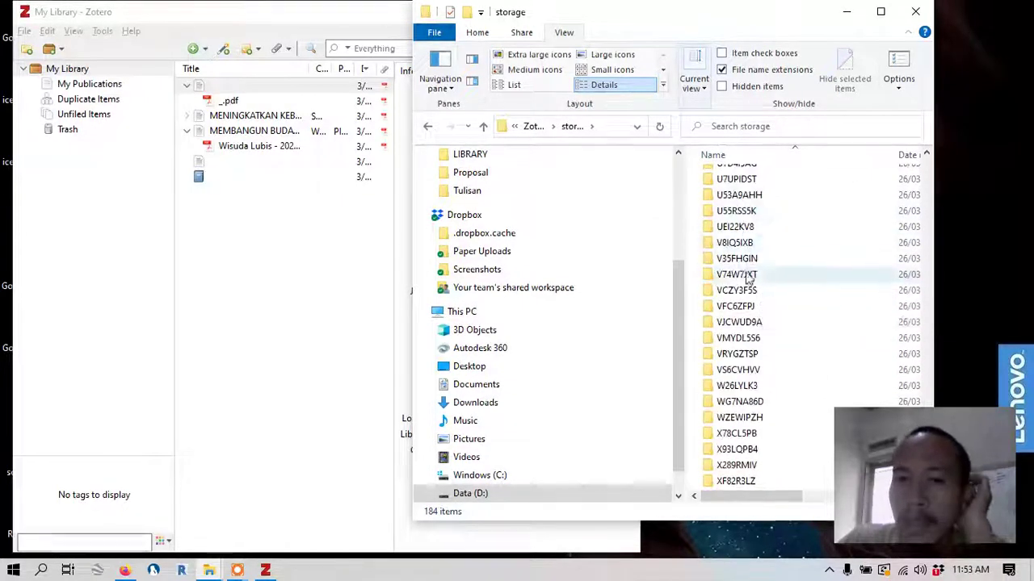
Step: Return to Zotero and open the Files and Folders settings in the Advanced preferences
click(317, 18)
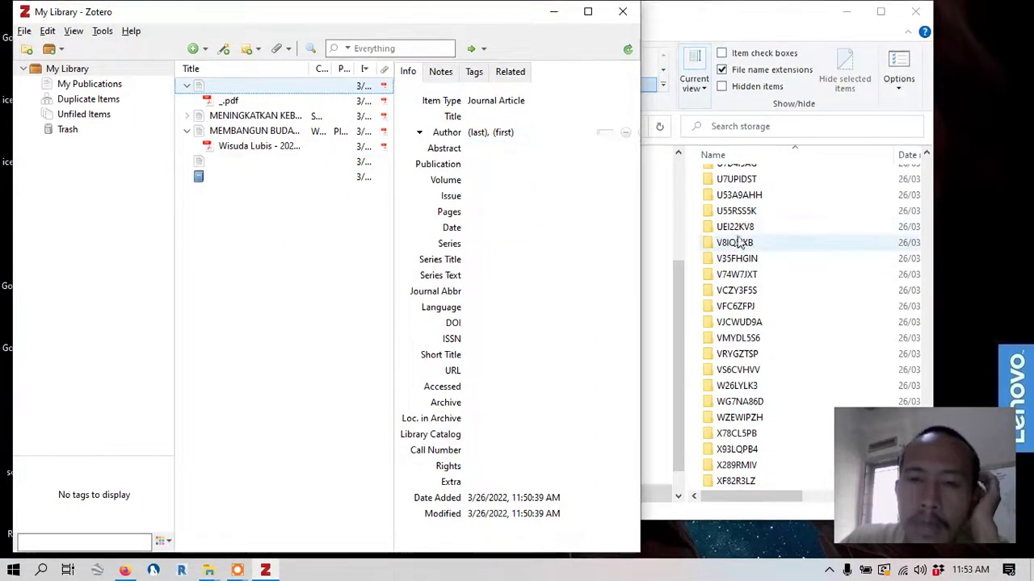
scroll(832, 253, up, 10)
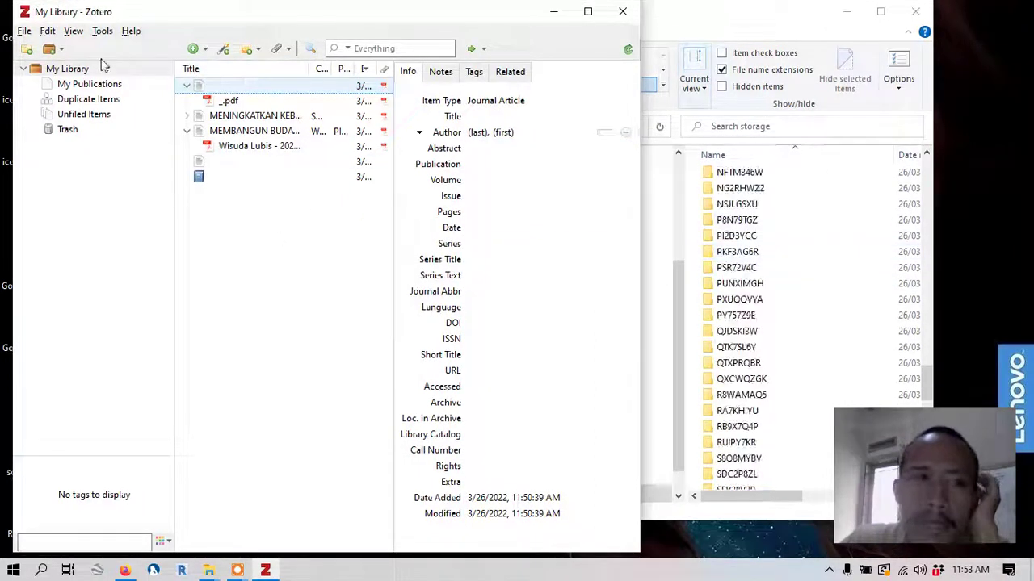
click(48, 31)
click(95, 251)
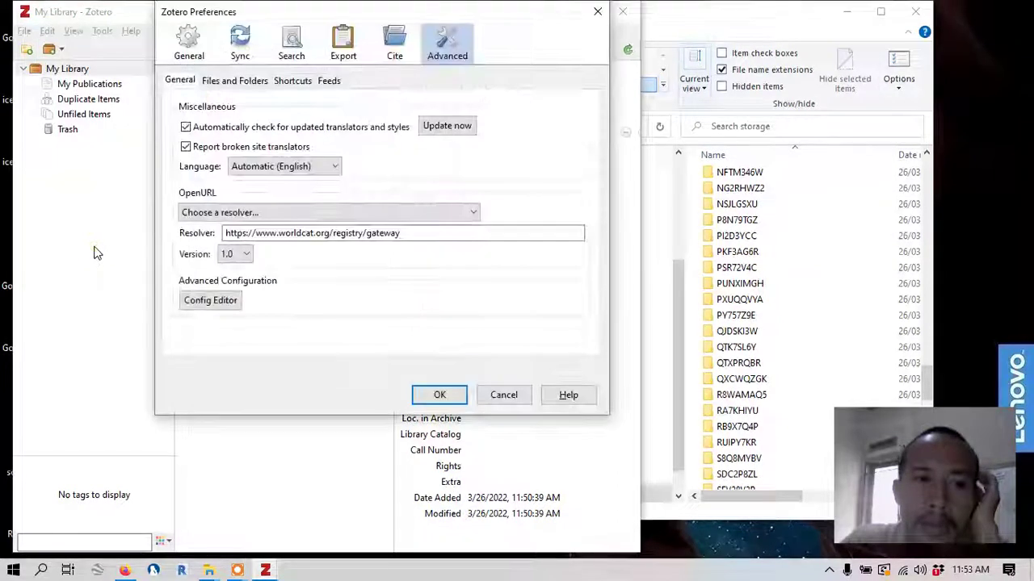
click(226, 81)
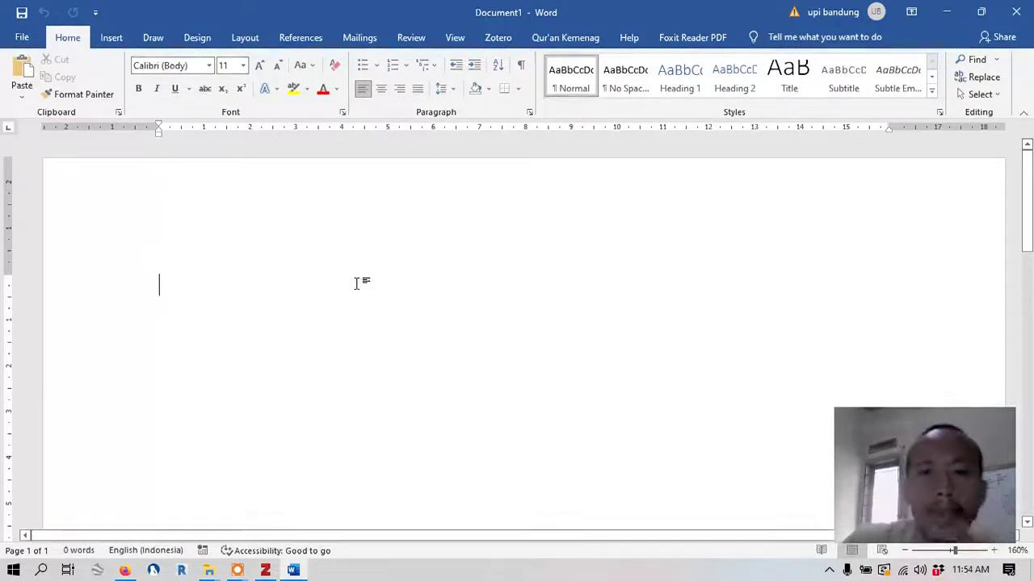
Step: Zoom the blank Word document out to 120% and bring Zotero in front of it
scroll(357, 284, down, 4)
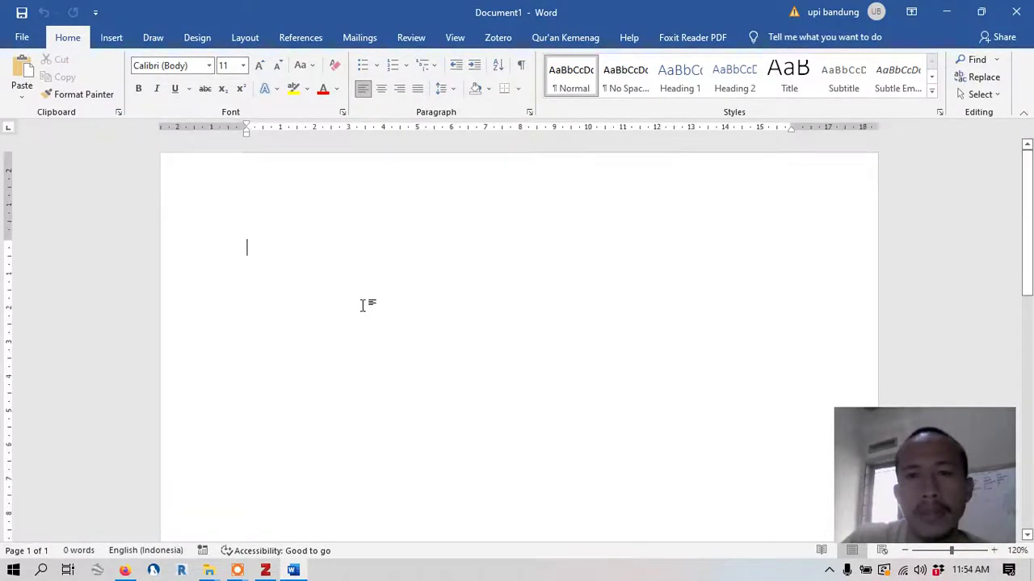
click(265, 570)
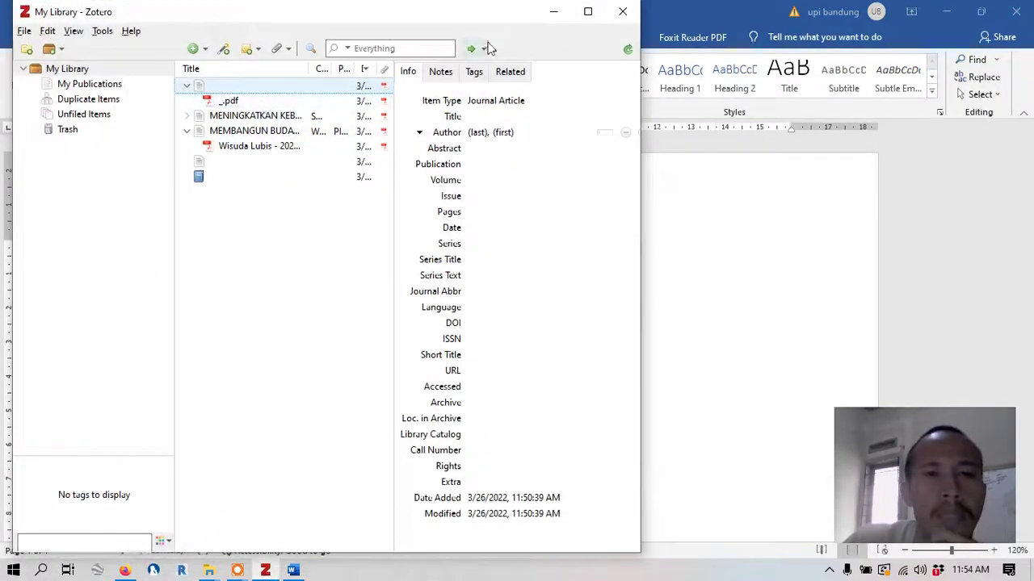
Step: Move the Zotero window aside to uncover the blank Word document and show Word's Zotero citation tools
drag(404, 19, 861, 143)
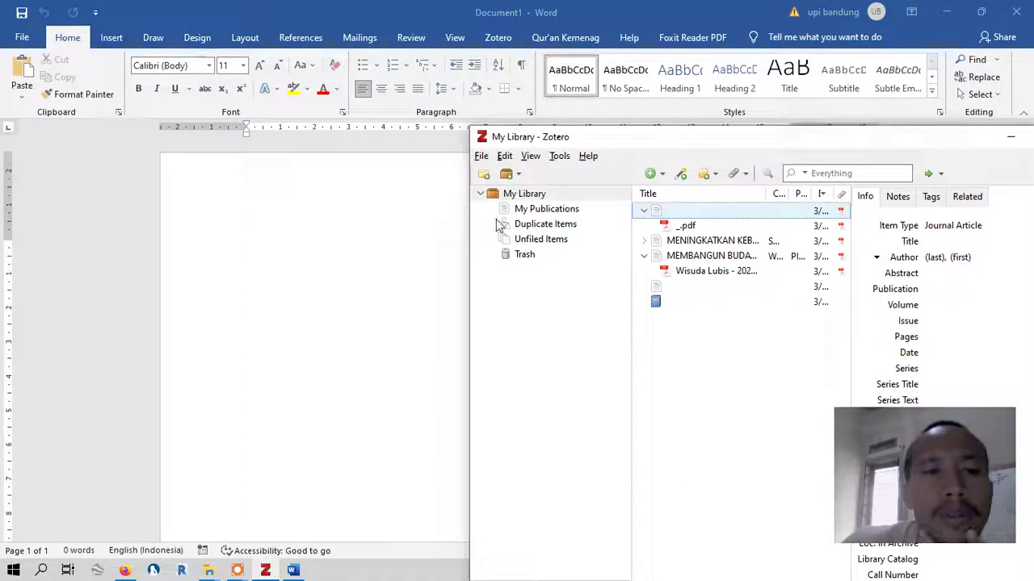
click(288, 270)
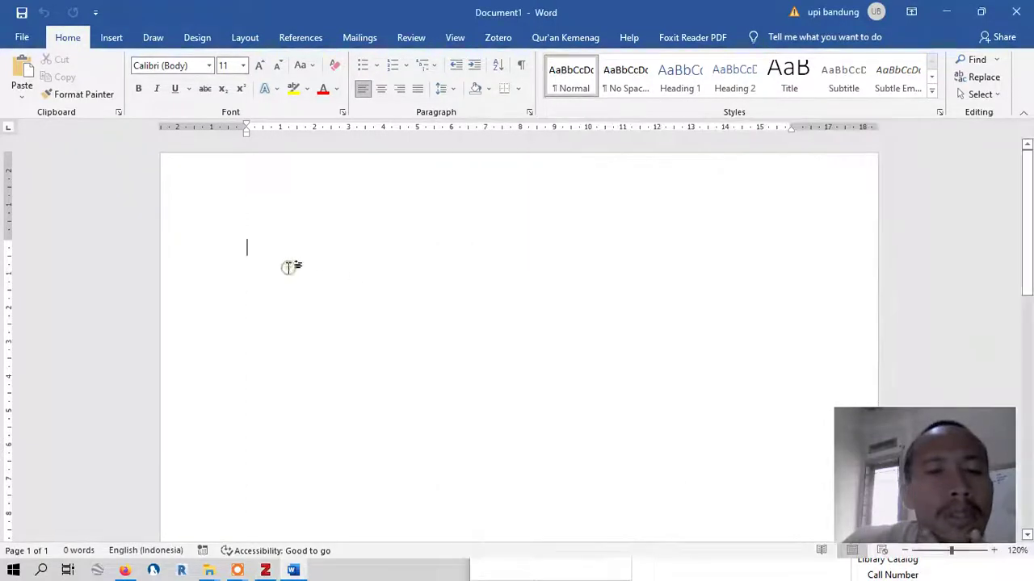
click(497, 41)
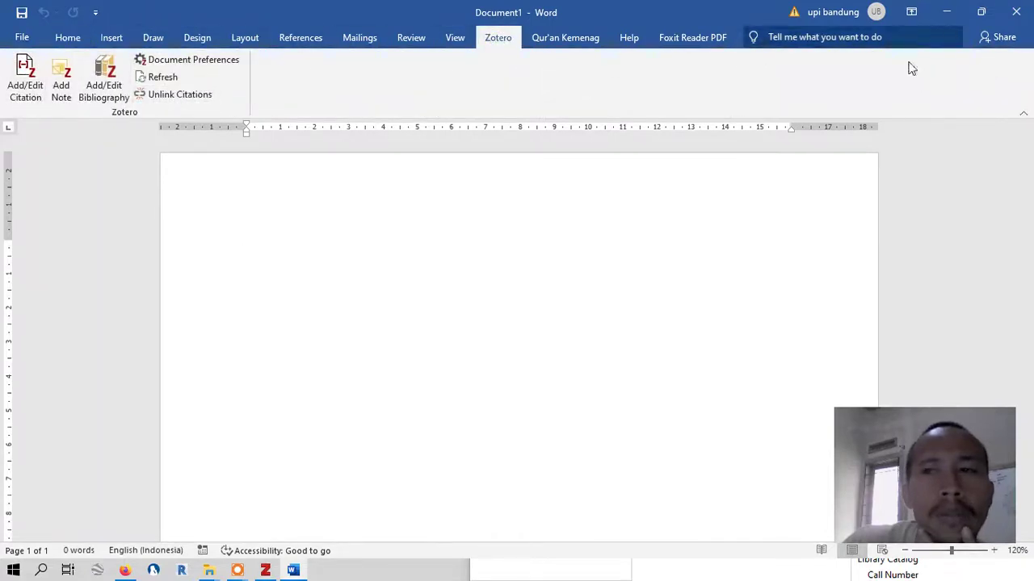
Step: Return to Zotero, open the PDF attached to "MENINGKATKAN KEBIASAAN MEMBACA BUKU INFORMASI" and move its window fully into view
click(265, 570)
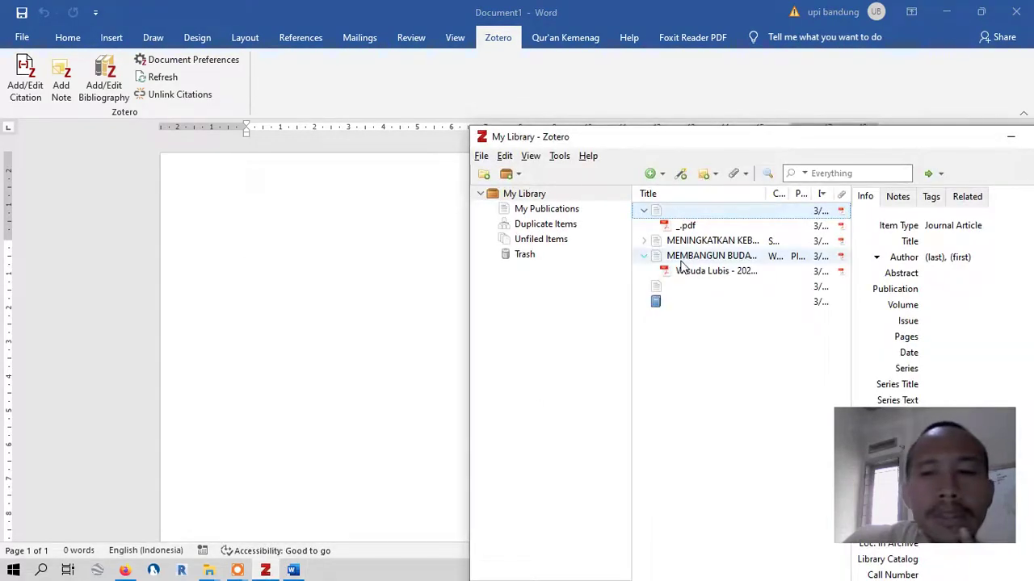
click(644, 241)
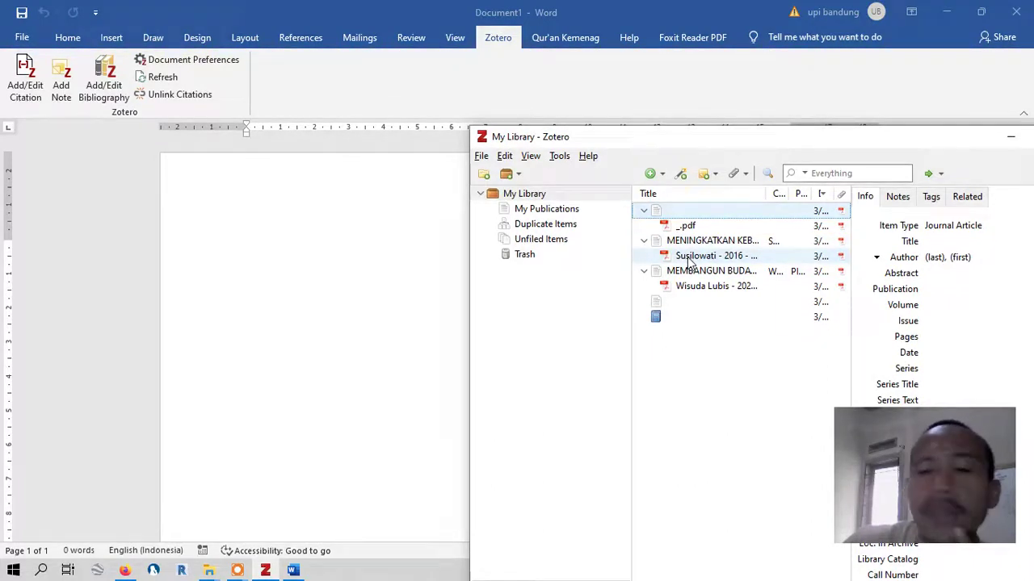
double_click(687, 257)
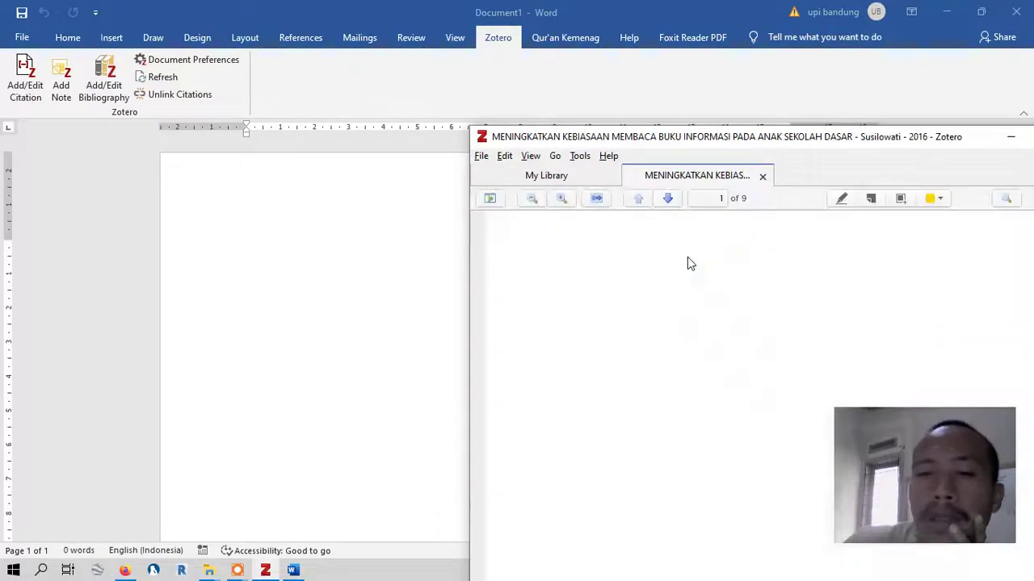
drag(868, 138, 667, 47)
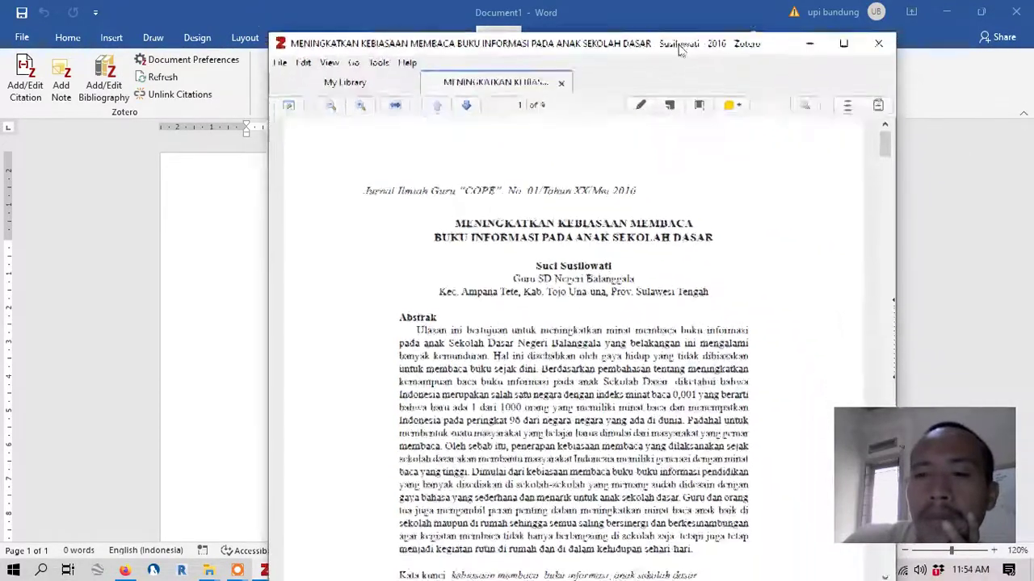
Step: Copy the Pendahuluan sentence "Membaca adalah keterampilan yang harus dimiliki oleh semua praktisi pendidikan." from the PDF into the blank Word document
scroll(585, 309, down, 5)
scroll(584, 310, down, 4)
scroll(586, 315, up, 3)
mouse_move(383, 301)
mouse_down()
mouse_move(433, 315)
mouse_move(447, 342)
mouse_move(481, 342)
mouse_move(433, 341)
mouse_move(396, 325)
mouse_move(397, 314)
mouse_move(396, 326)
mouse_up()
right_click(383, 304)
key(Escape)
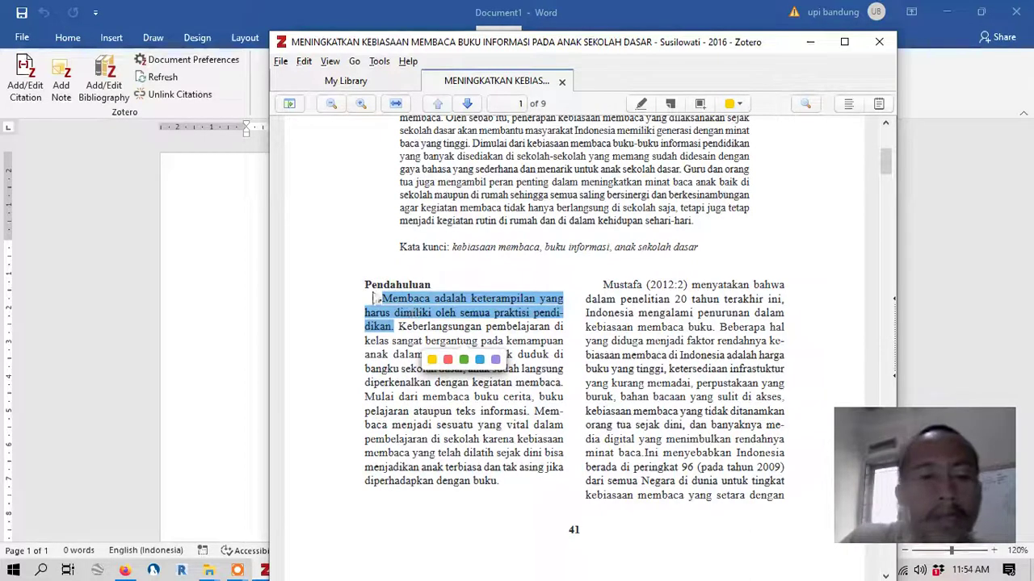
click(278, 257)
text(Membaca adalah keterampilan yang harus dimiliki oleh semua praktisi pendidikan.)
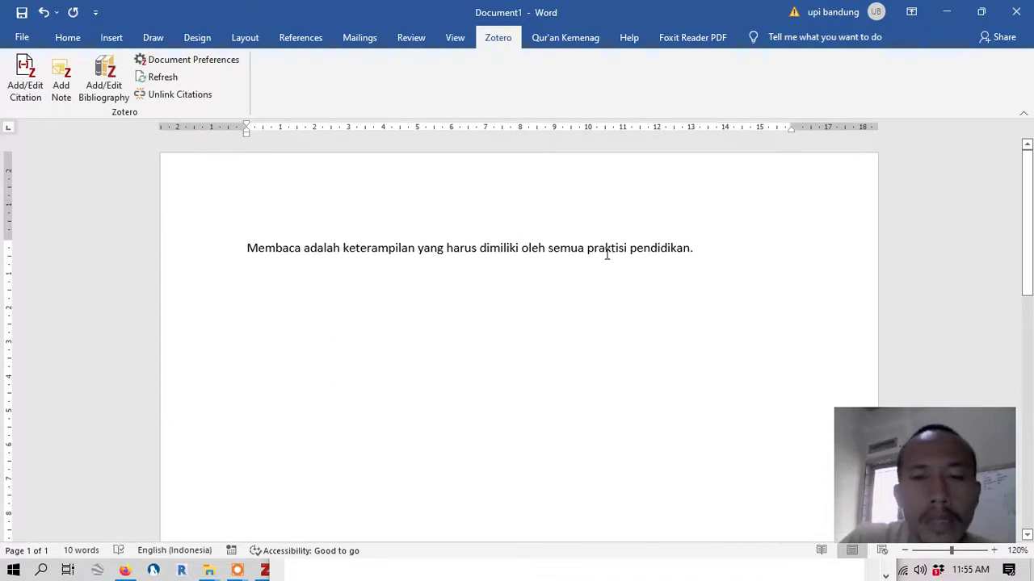
Step: Start a Zotero citation after the sentence in American Psychological Association (APA) 7th edition style and switch the citation dialog to Classic View
click(30, 89)
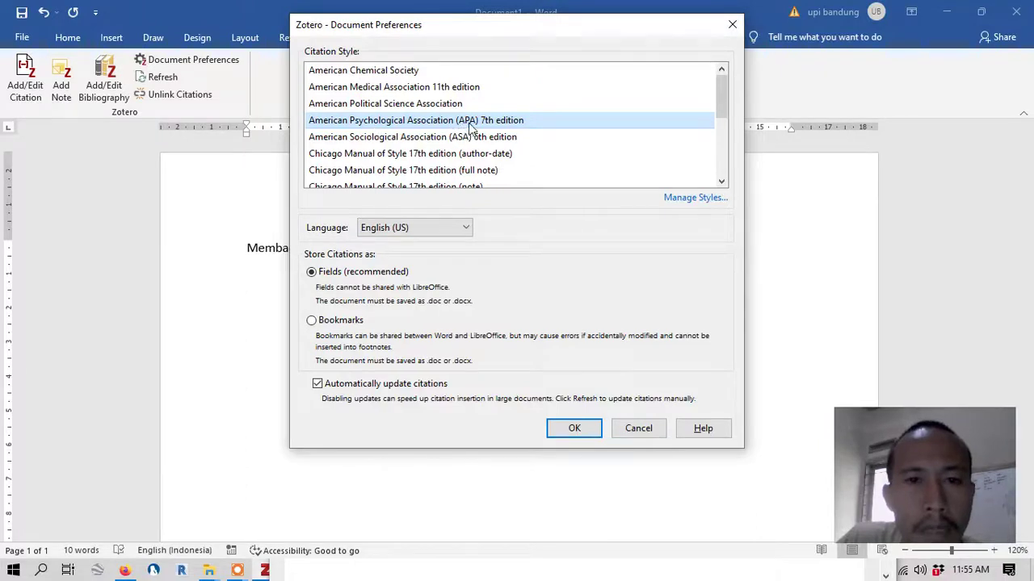
click(574, 429)
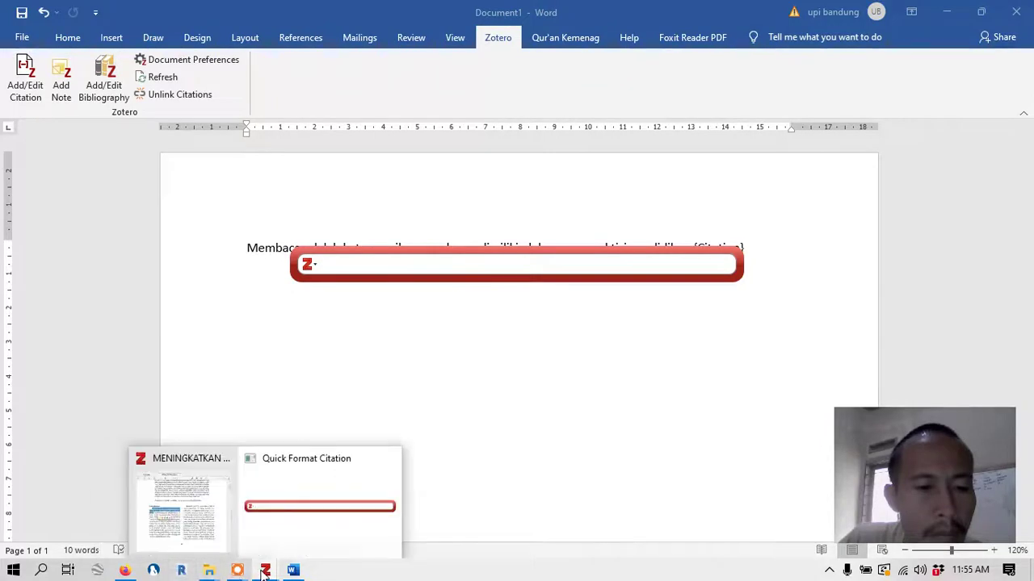
click(204, 542)
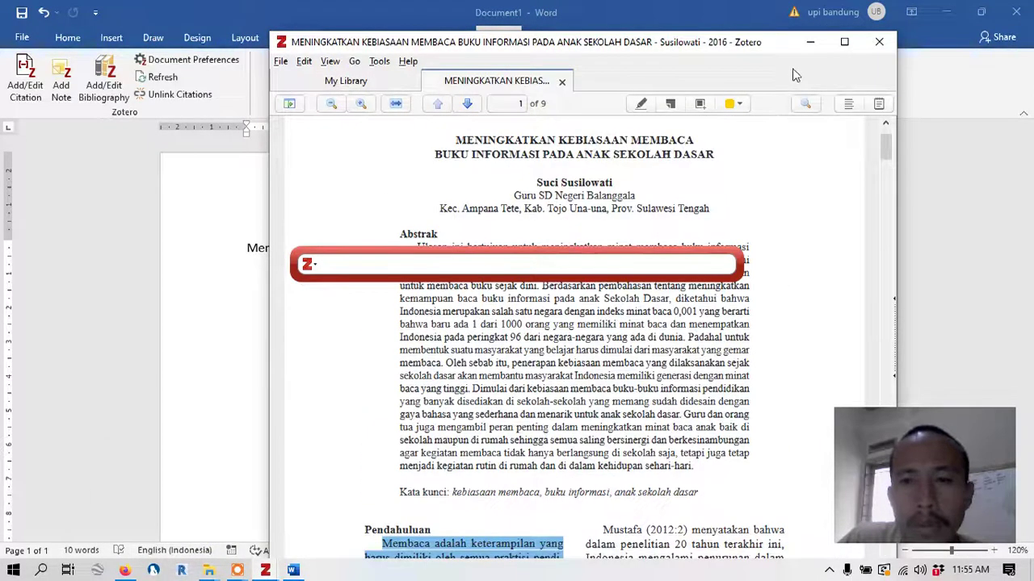
click(810, 42)
click(313, 270)
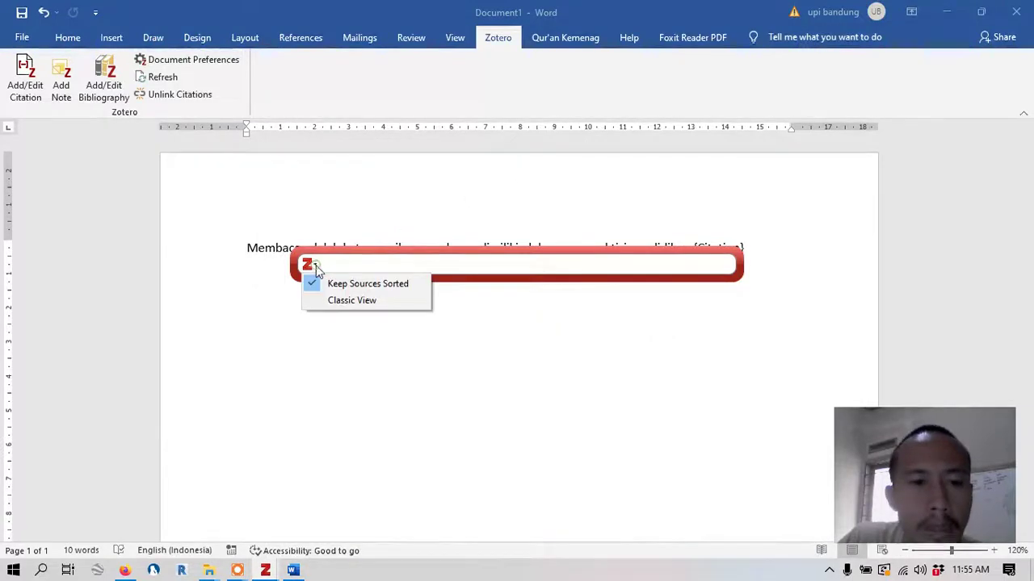
click(340, 299)
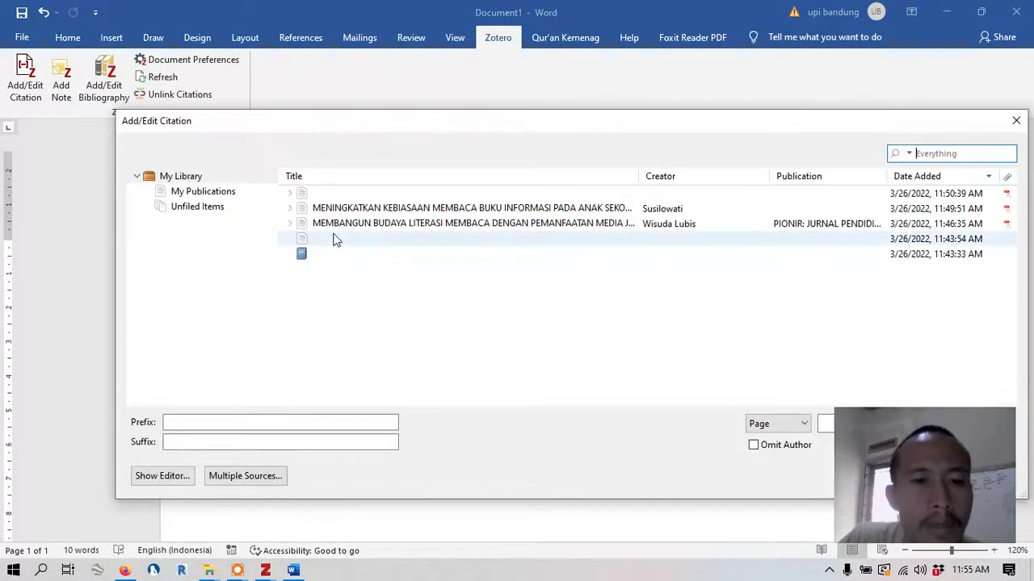
Step: Insert the citation for the "MENINGKATKAN KEBIASAAN MEMBACA BUKU INFORMASI" article after the sentence
click(293, 211)
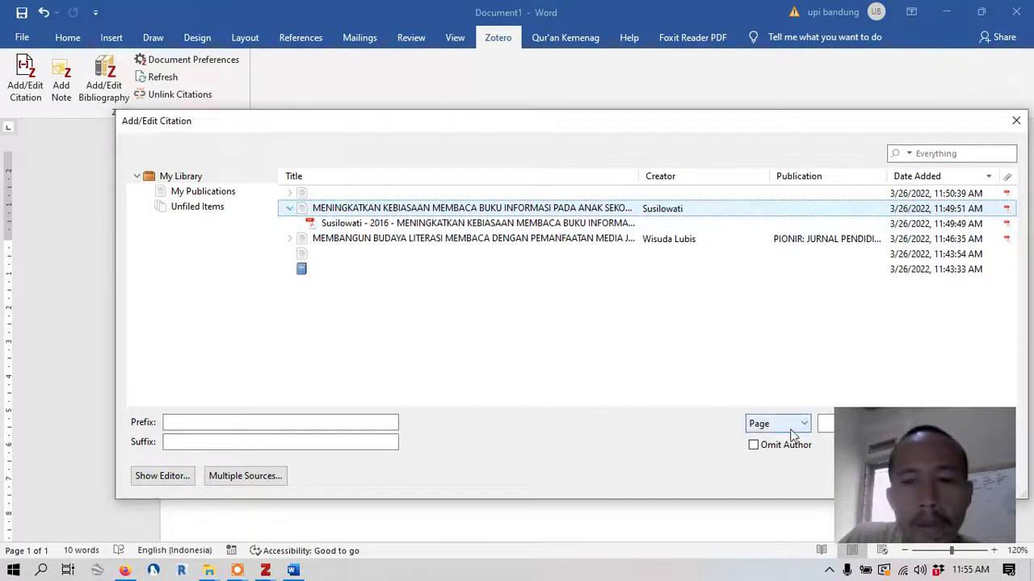
drag(776, 125, 587, 68)
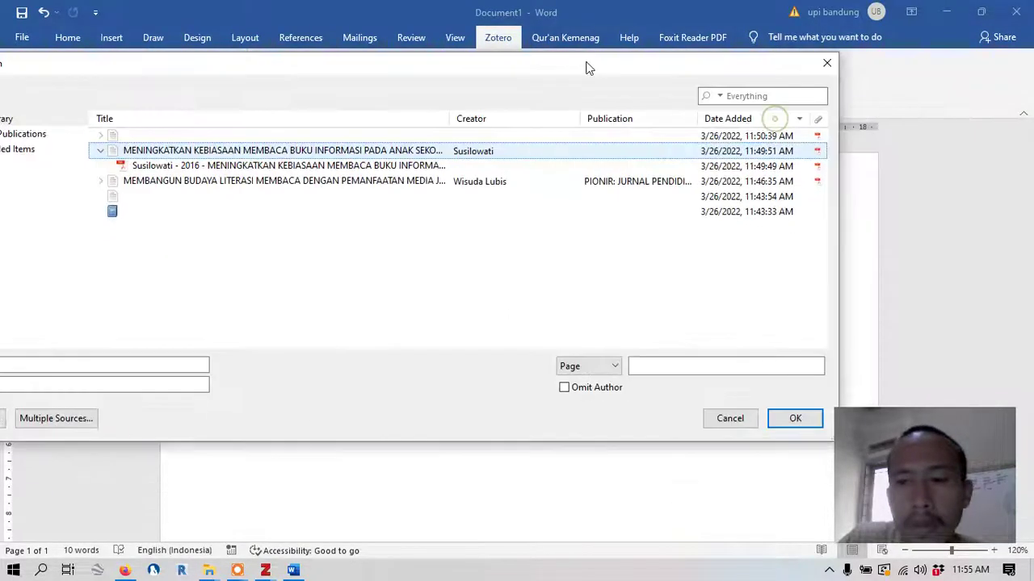
click(794, 419)
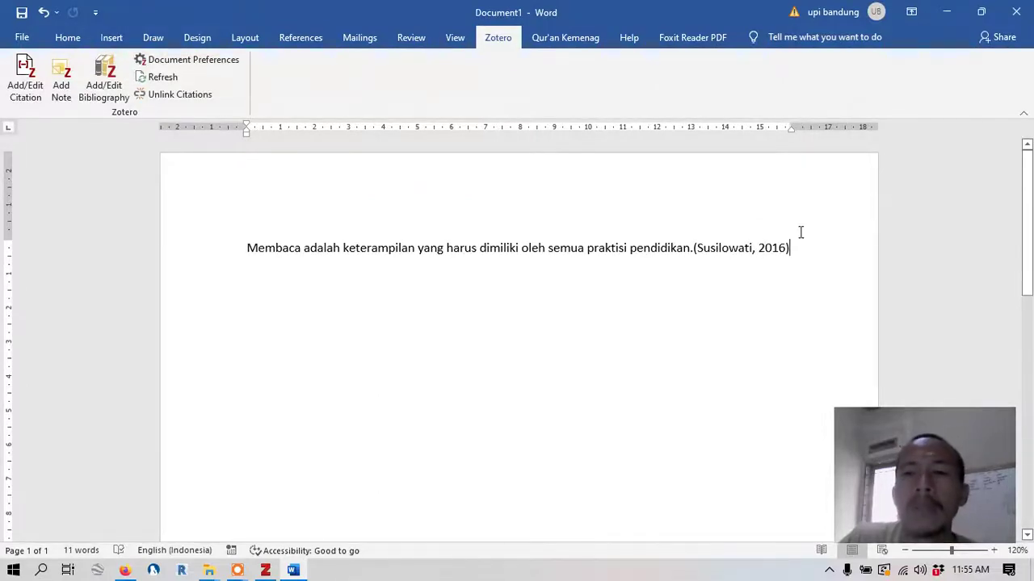
Step: Restore Word to a smaller window and add a new line below the cited sentence
click(981, 12)
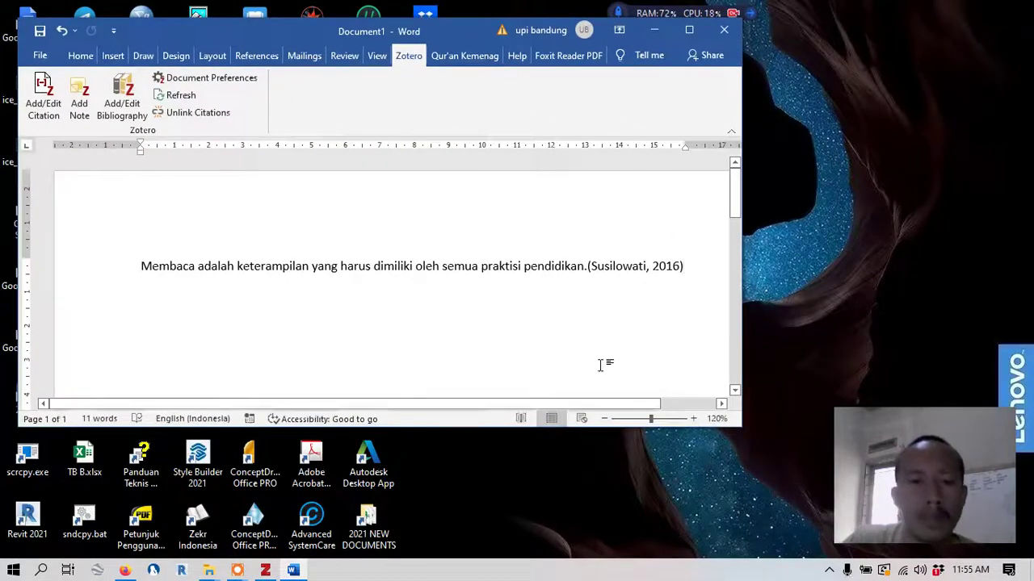
key(Return)
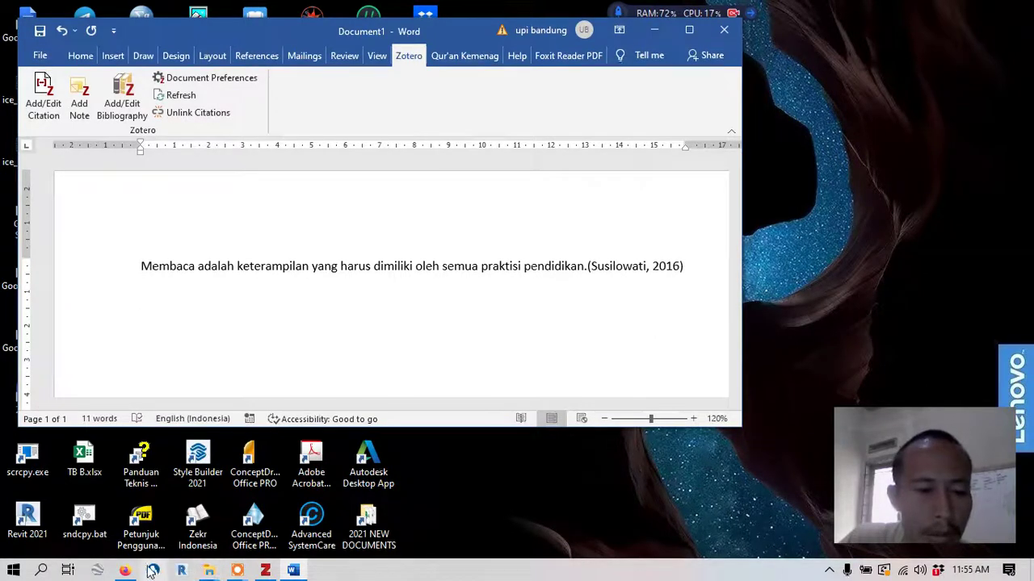
mouse_move(137, 574)
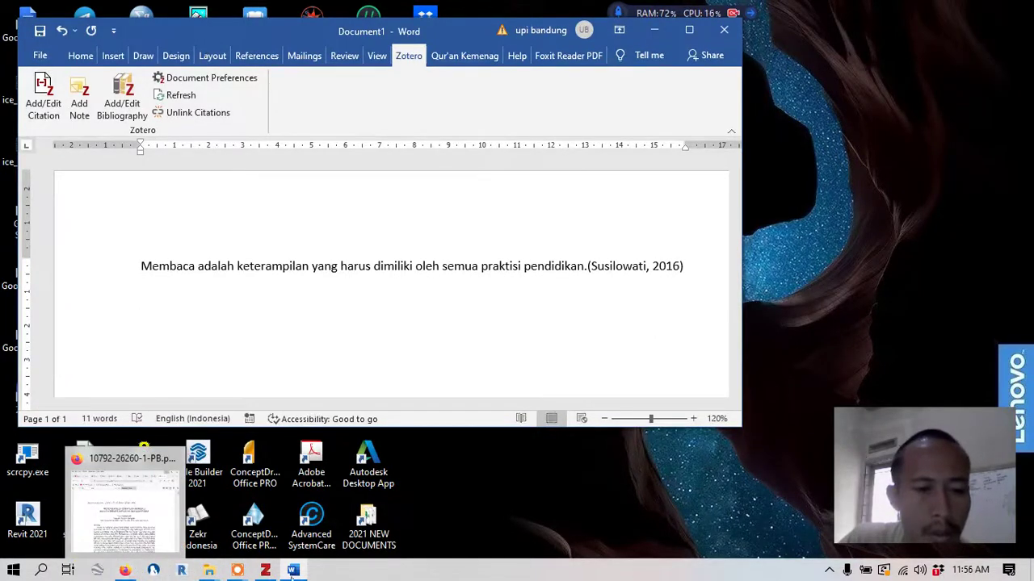
Step: Switch to Zotero's My Library and open the PDF of the "MEMBANGUN BUDAYA LITERASI MEMBACA" article
click(264, 571)
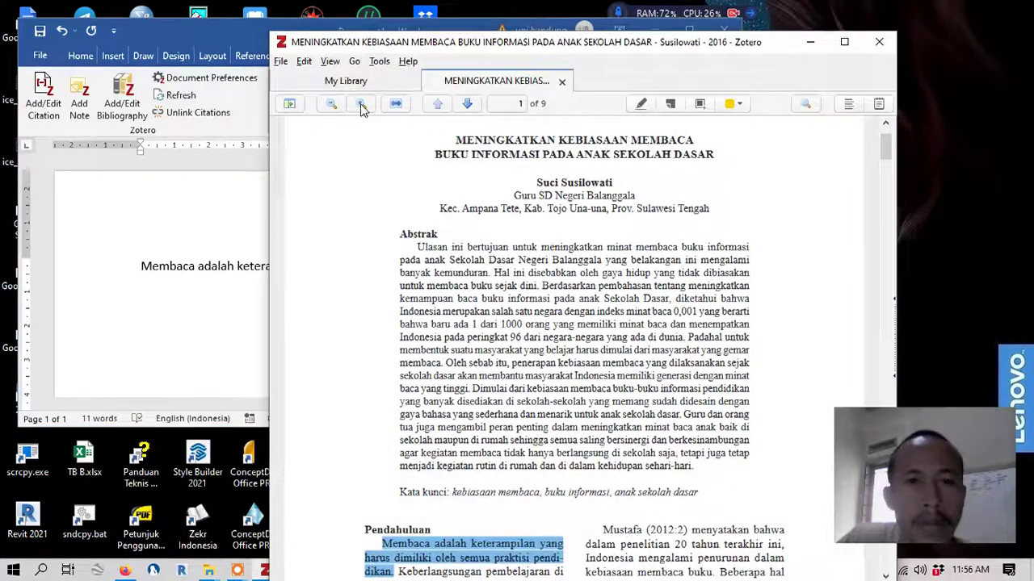
click(343, 87)
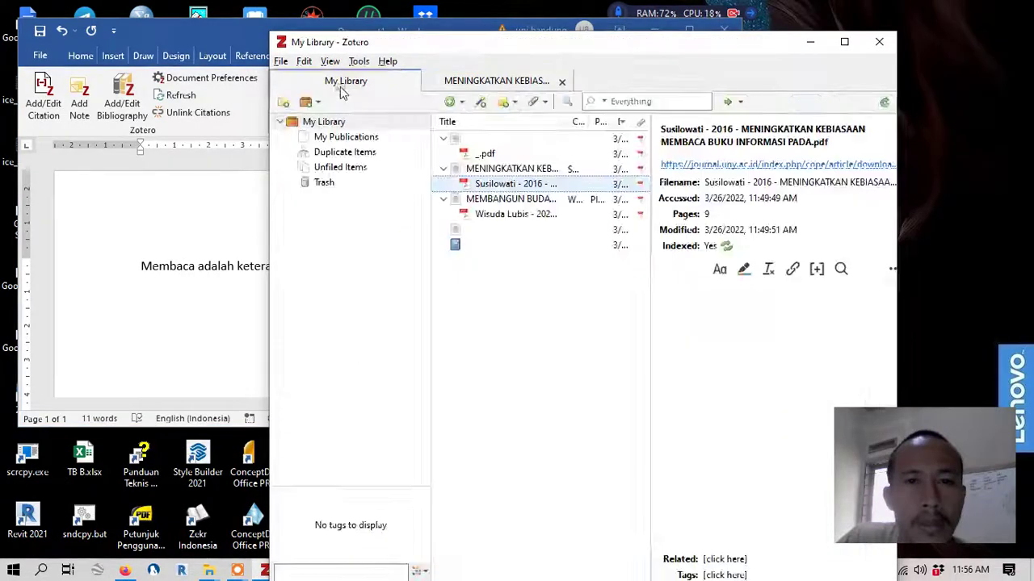
double_click(503, 204)
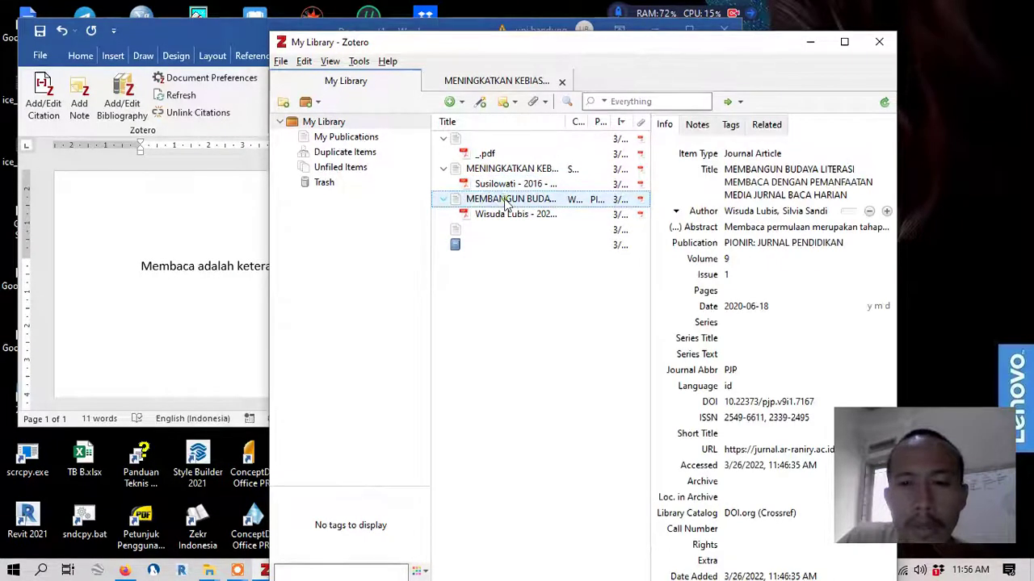
Step: Copy the end of the abstract, from "Melalui membaca sama halnya" to "kebiasaan berliterasi"
scroll(567, 282, down, 5)
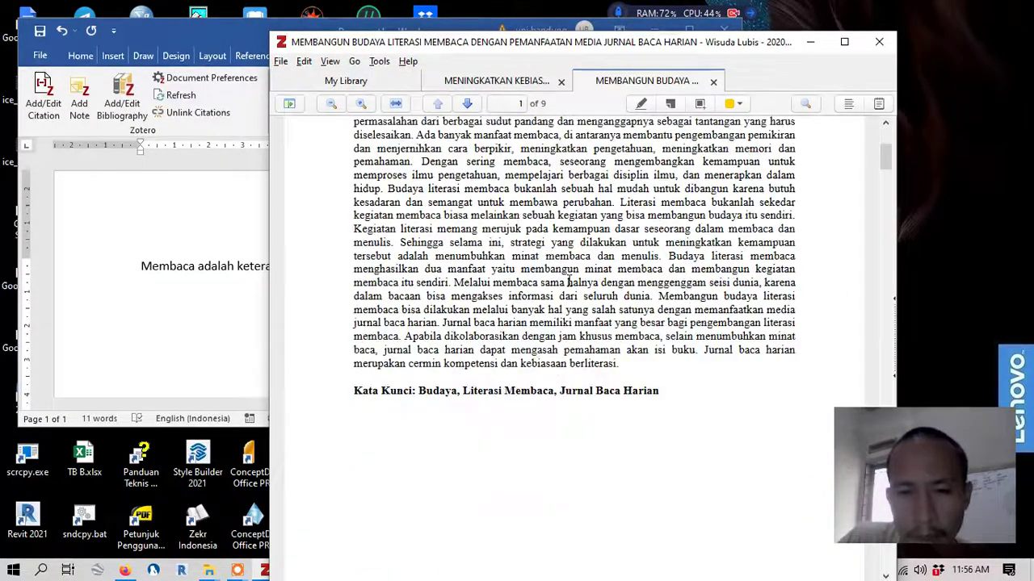
drag(455, 281, 618, 364)
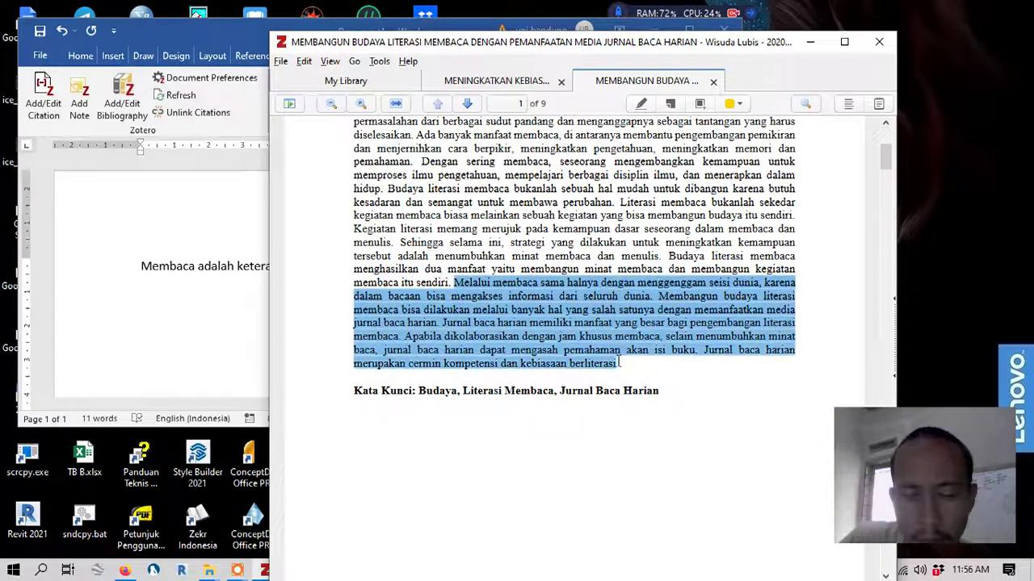
right_click(573, 315)
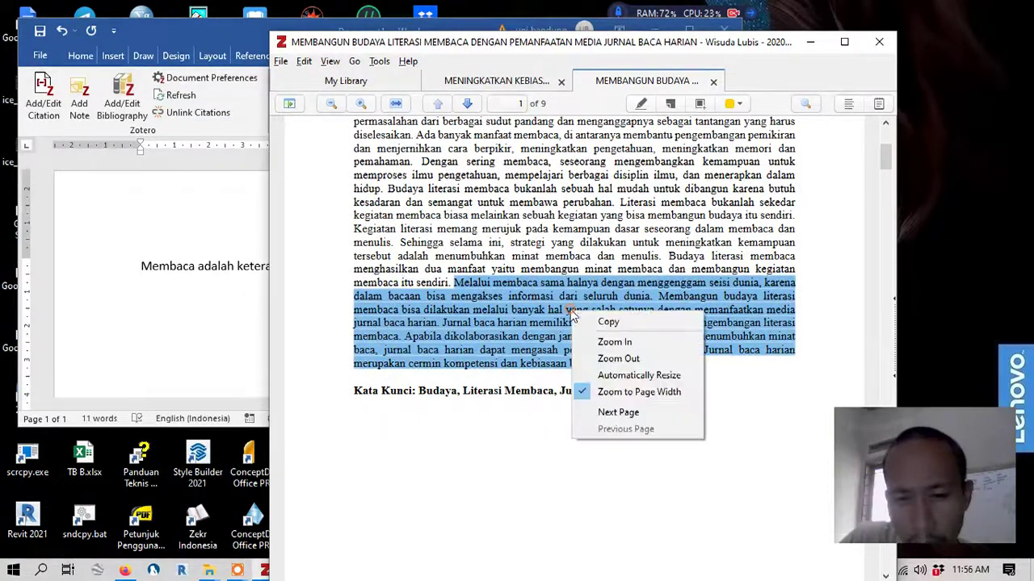
click(609, 322)
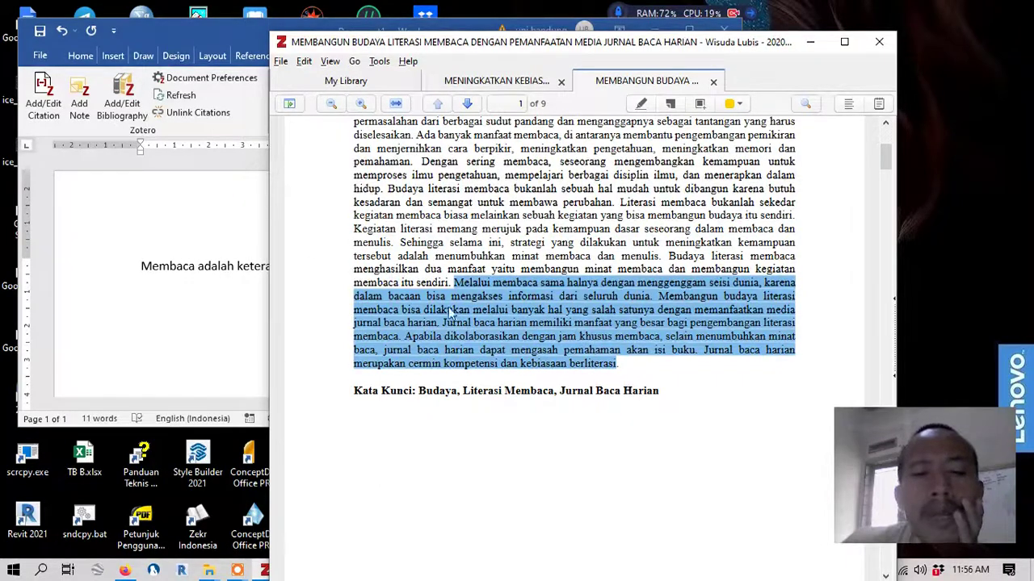
Step: Try to paste the copied abstract passage on the empty line below the cited sentence in Word and undo the paste
click(201, 302)
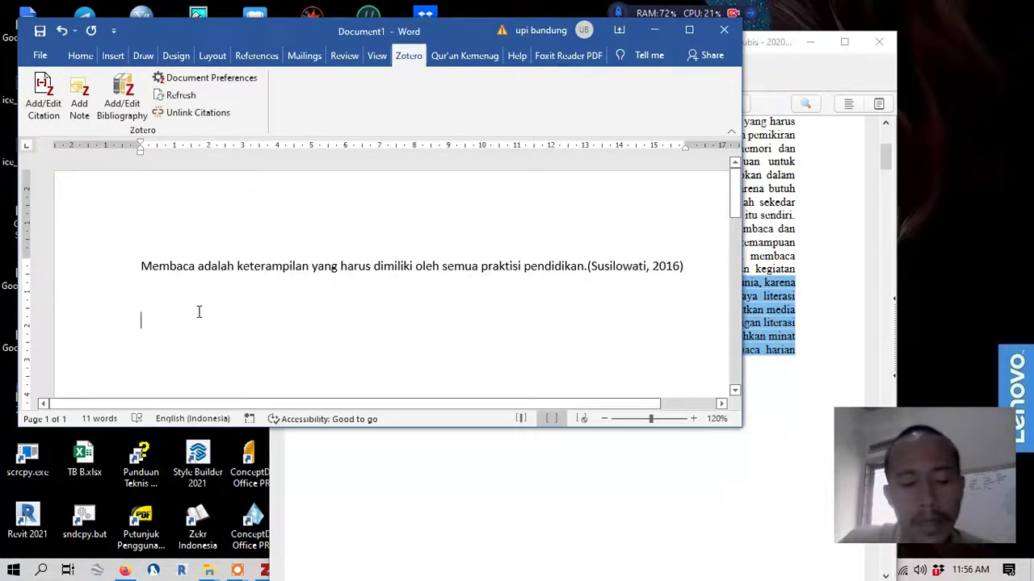
key(ctrl+v)
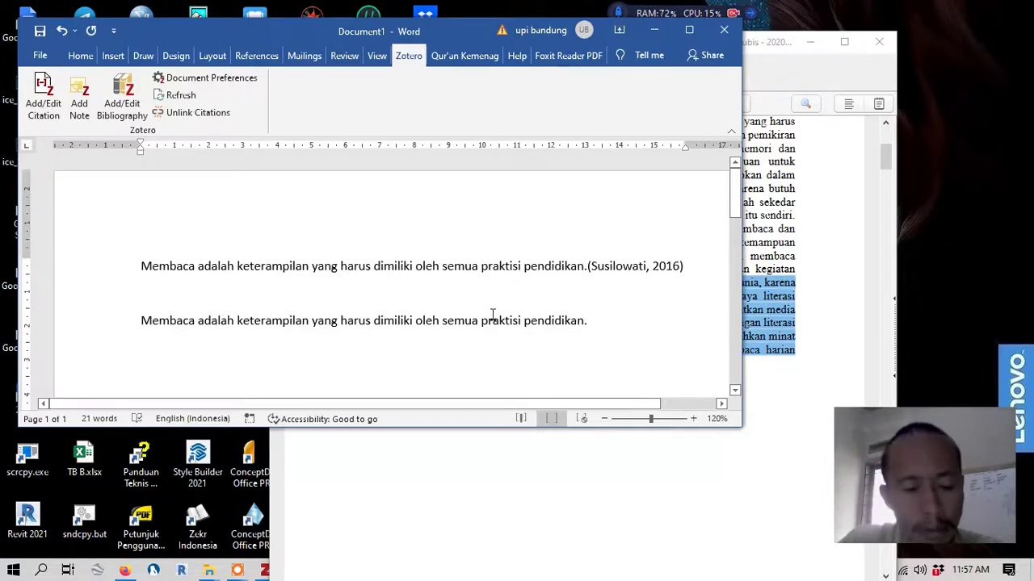
key(ctrl+z)
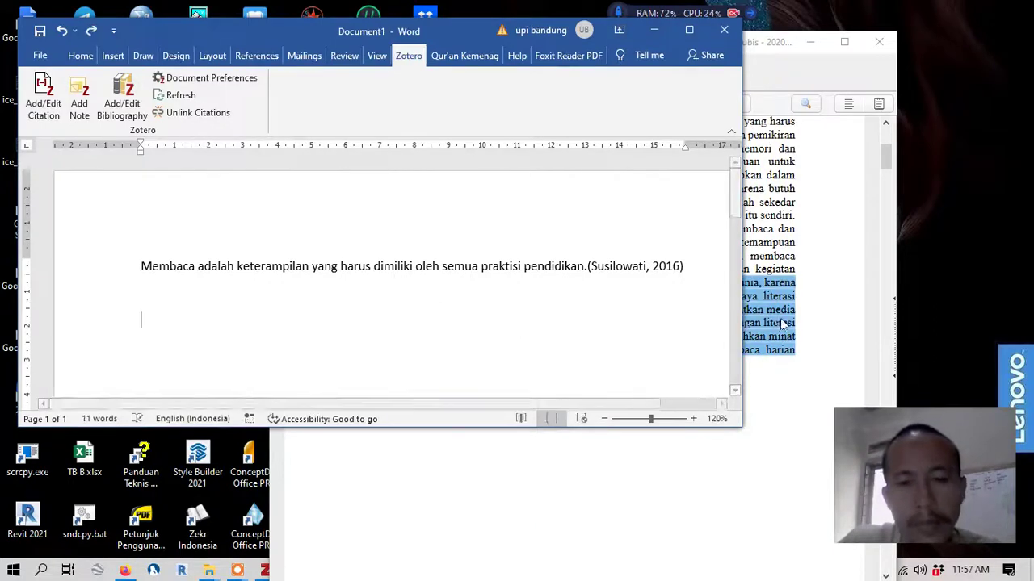
Step: Copy the selected abstract passage from Zotero again, retry pasting it in Word and undo the second paste
key(alt+Tab)
right_click(676, 314)
click(700, 316)
click(221, 319)
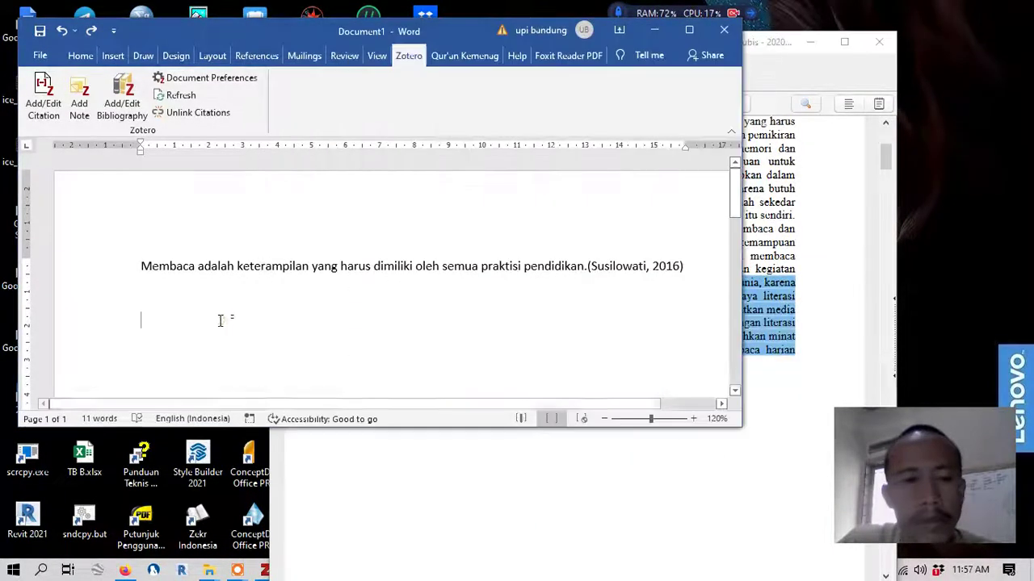
key(ctrl+v)
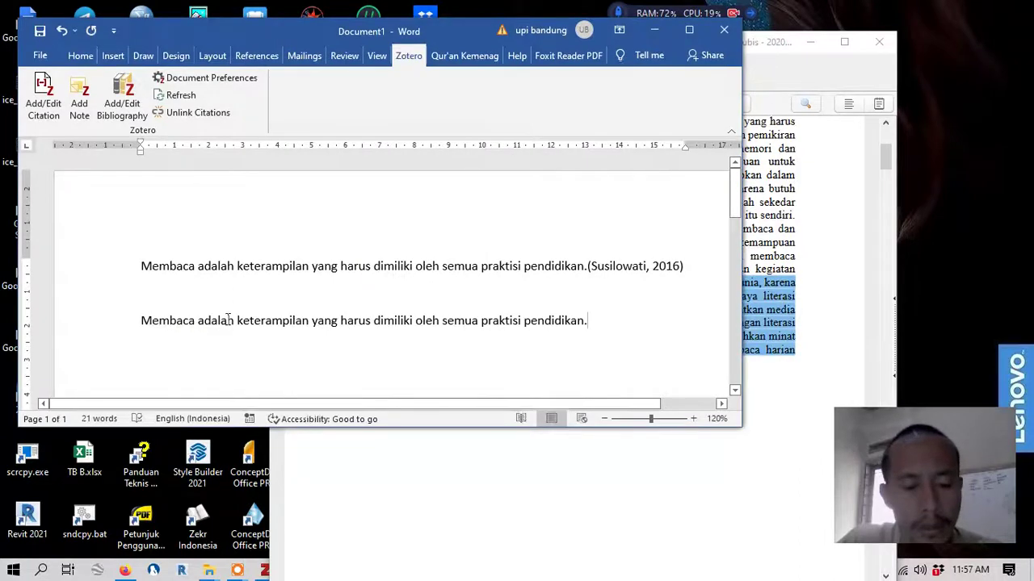
key(ctrl+z)
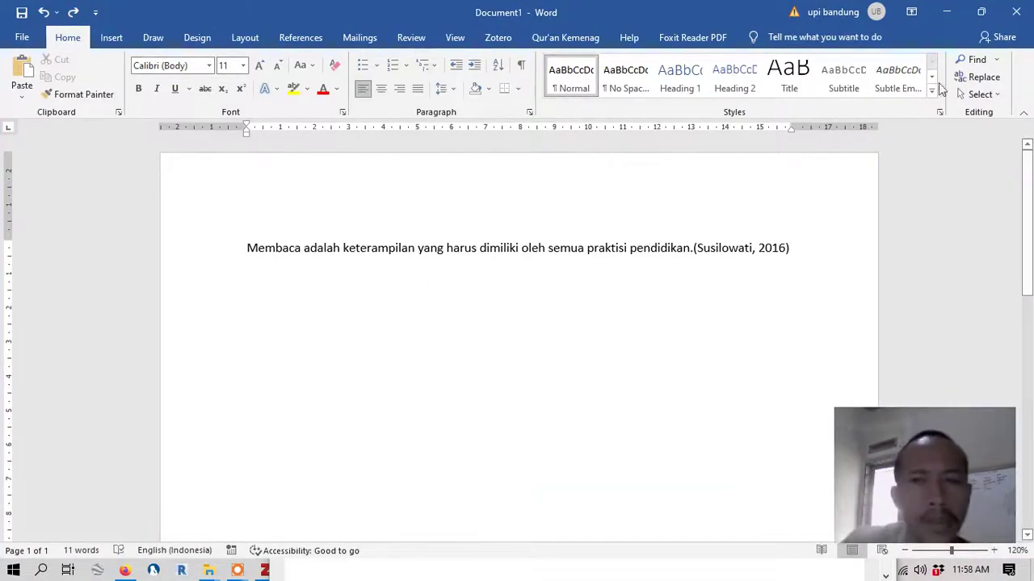
Step: Shrink the Word window beside the Zotero PDF and paste the abstract passage starting "Melalui membaca sama halnya" below the cited sentence
click(980, 12)
click(793, 60)
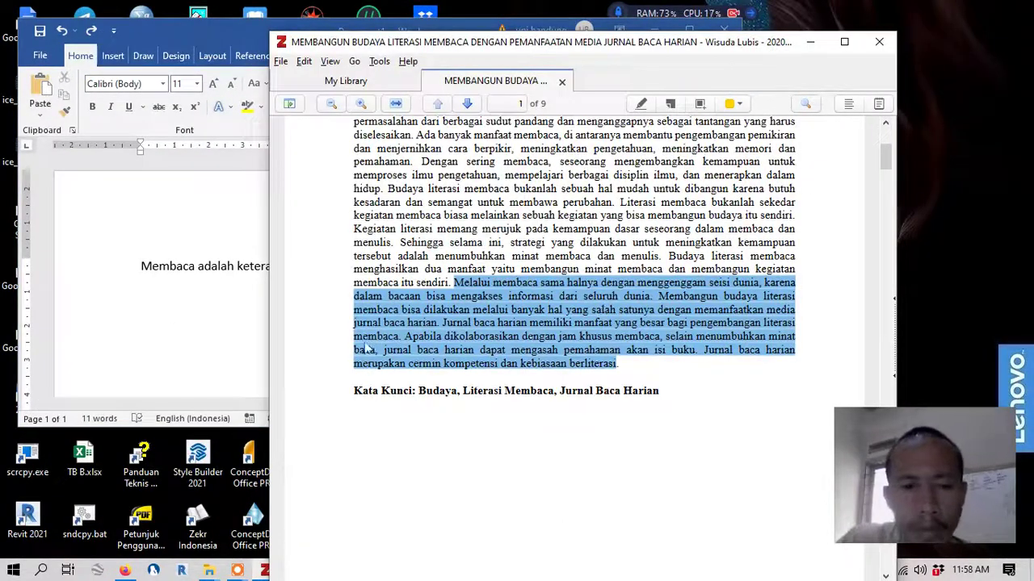
click(153, 320)
key(ctrl+v)
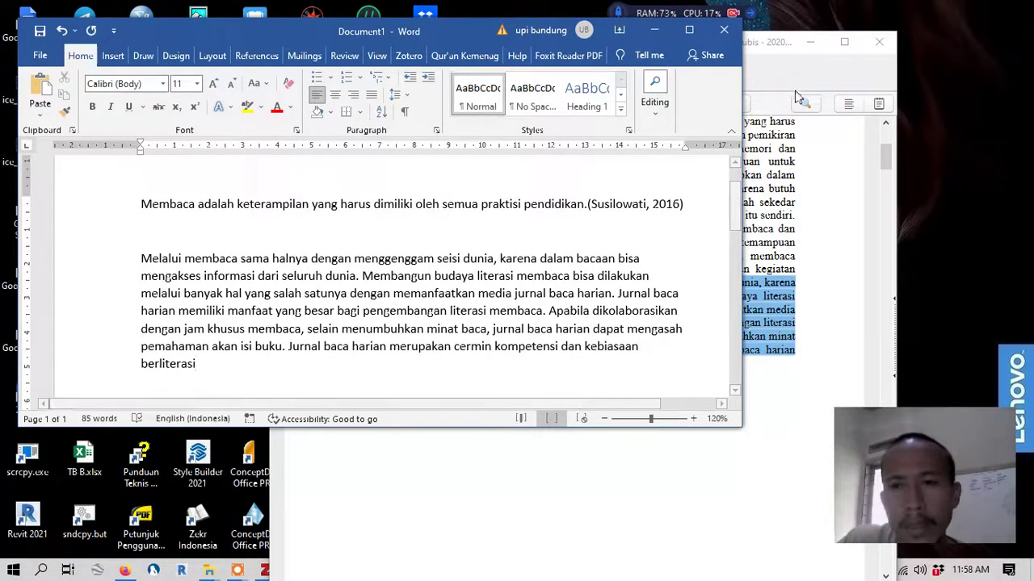
Step: View the quoted article's entry in the Zotero library and return to a maximized Word document
click(768, 51)
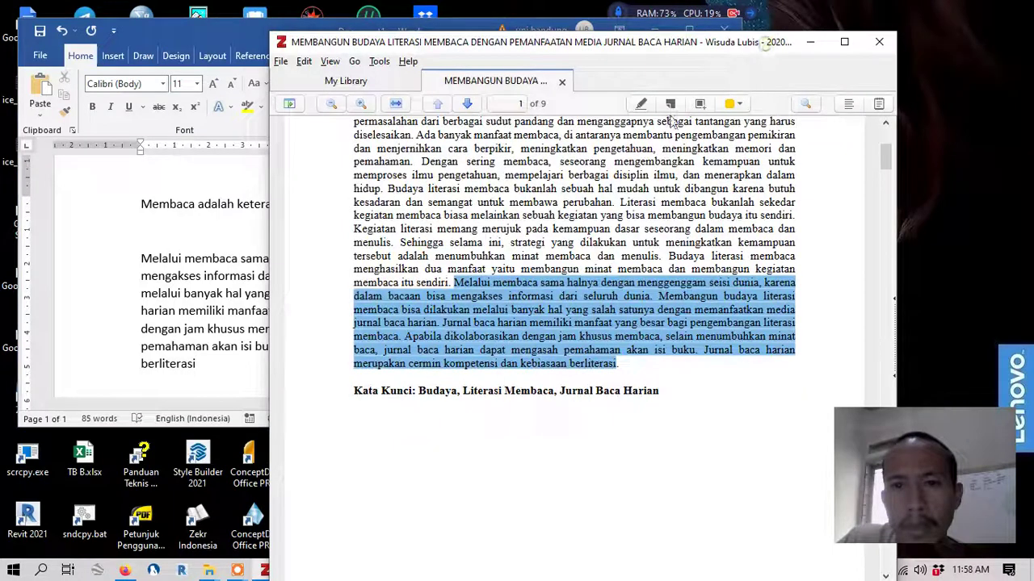
click(368, 84)
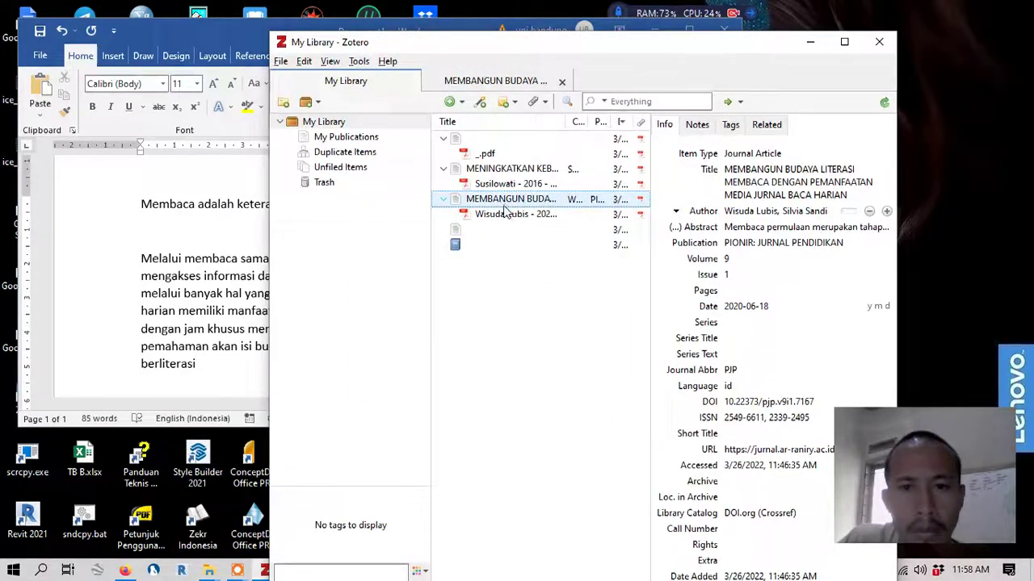
click(109, 191)
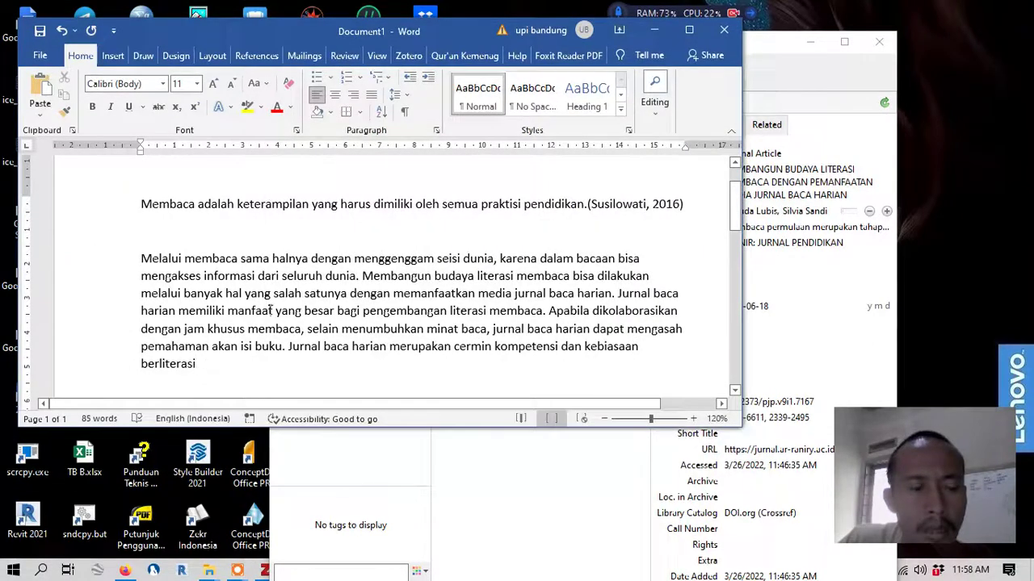
click(688, 30)
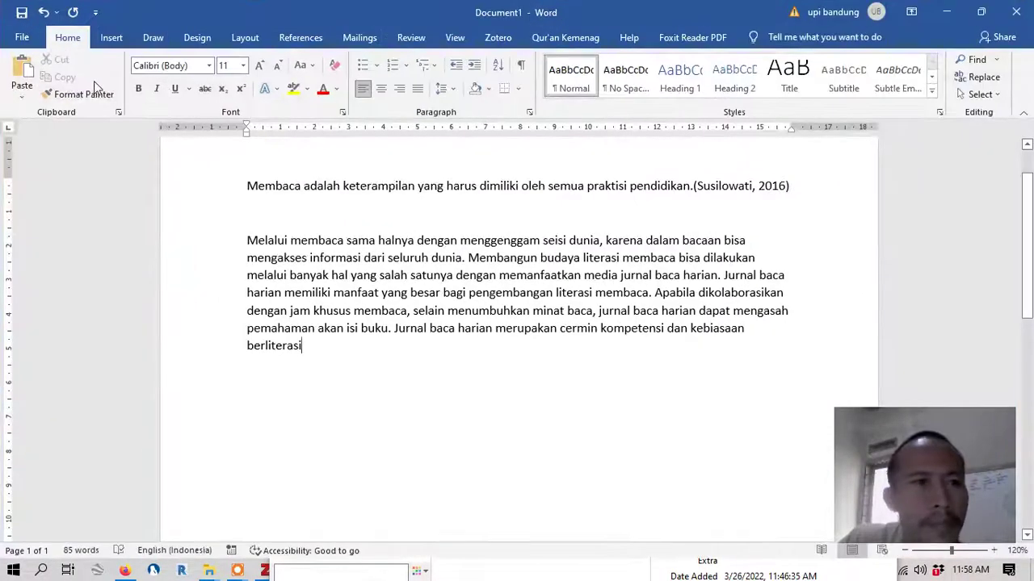
Step: Insert a Zotero citation after "berliterasi", choosing the article "MEMBANGUN BUDAYA LITERASI MEMBACA" in the Classic View
click(497, 37)
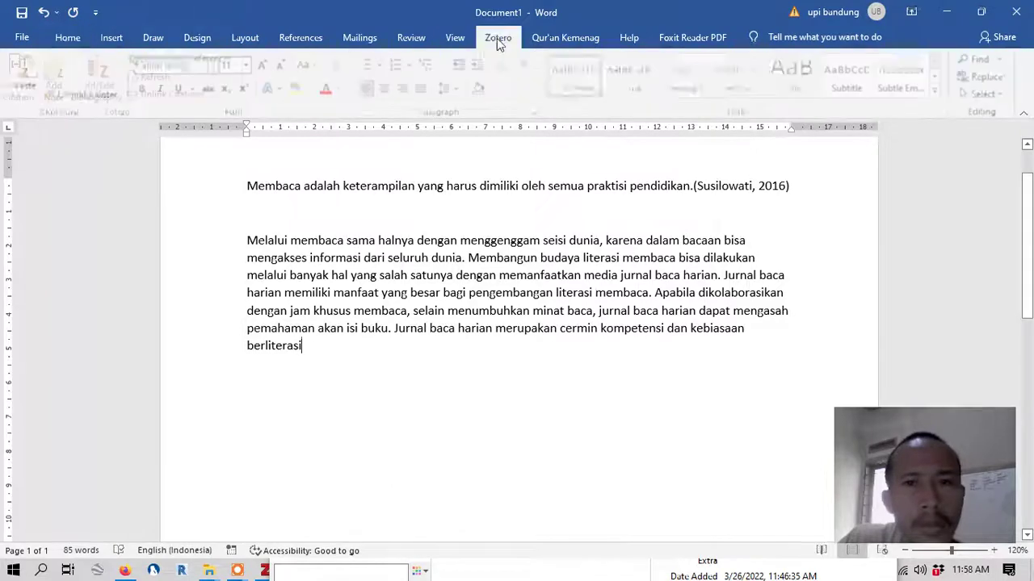
click(25, 81)
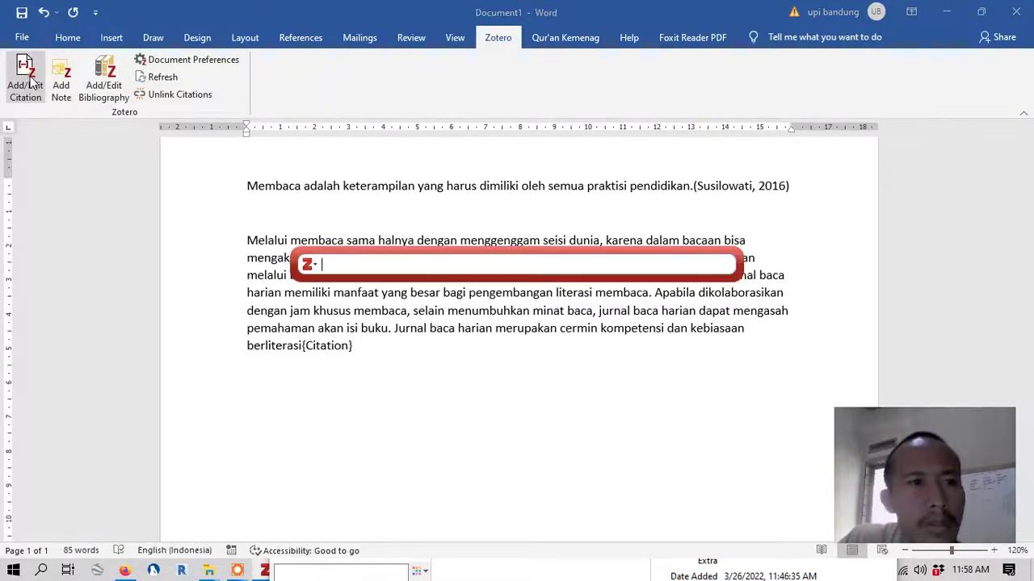
click(310, 264)
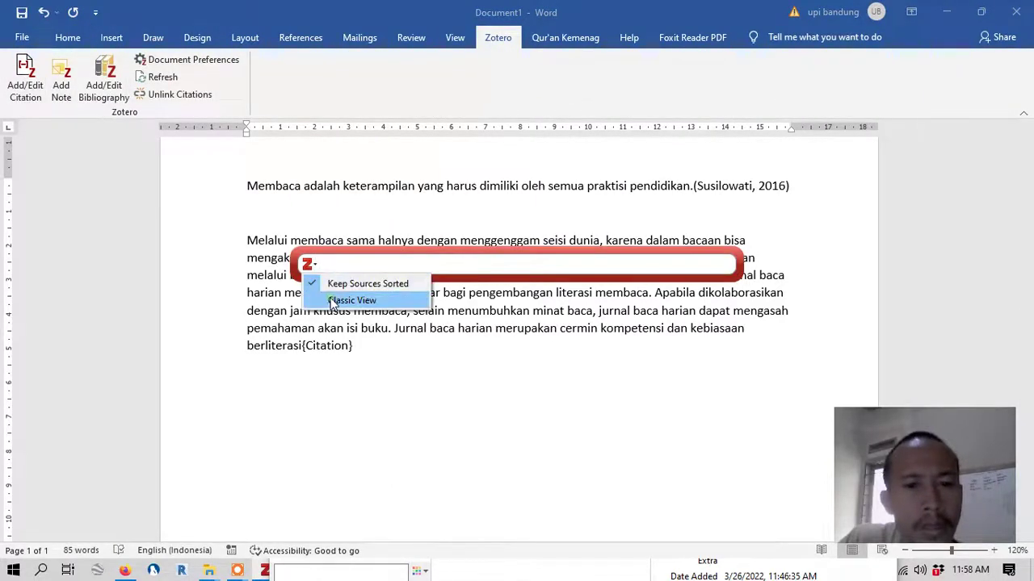
click(343, 298)
click(313, 165)
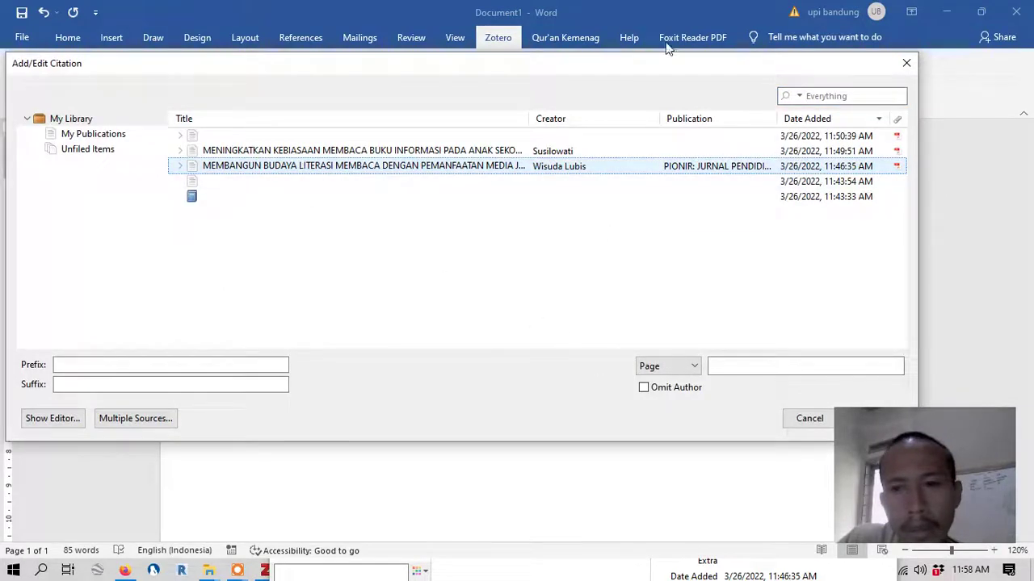
click(784, 408)
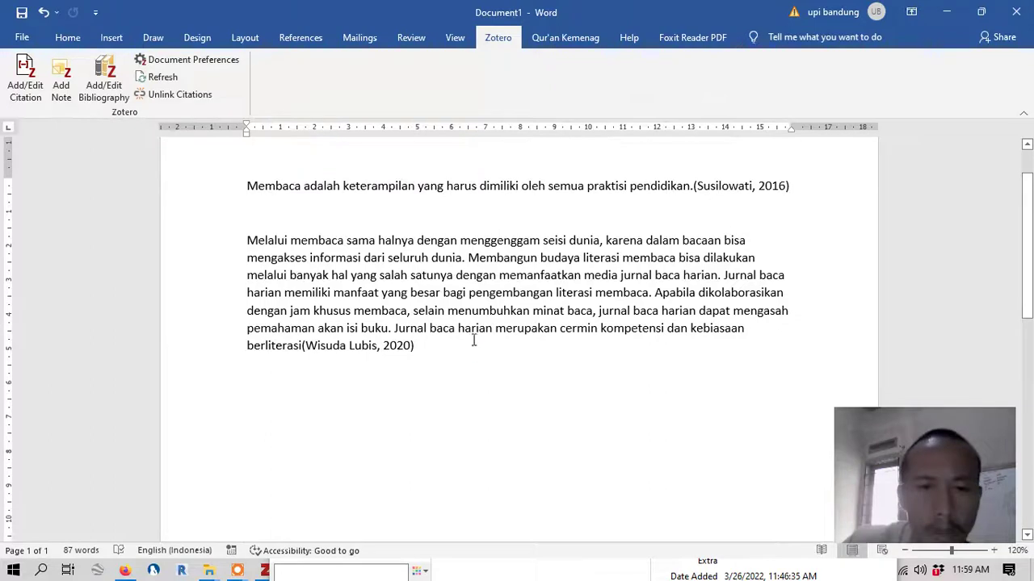
Step: Add the heading "Daftar pustaka" below the second cited passage and insert the Zotero bibliography beneath it
drag(458, 311, 291, 240)
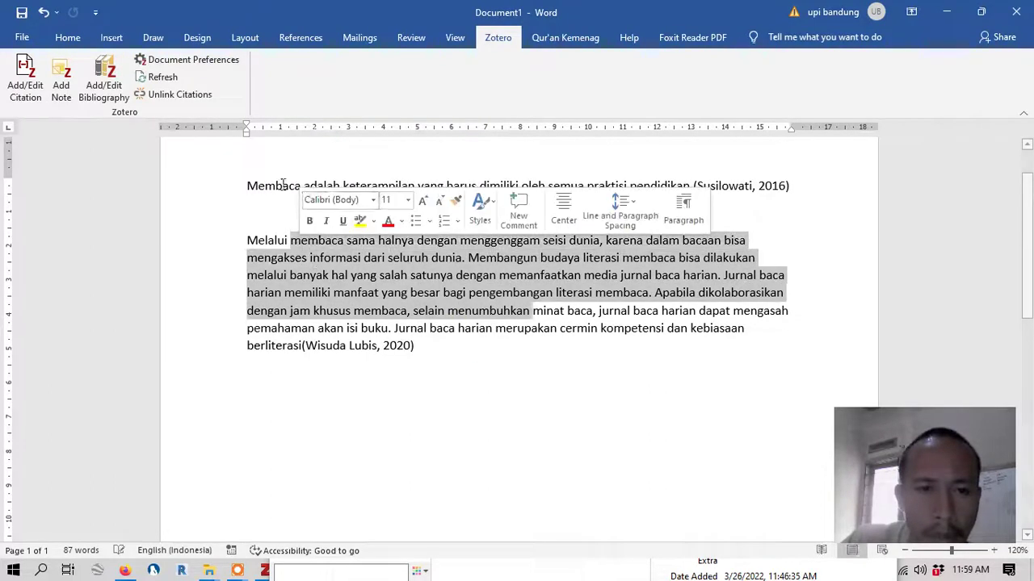
drag(279, 185, 678, 193)
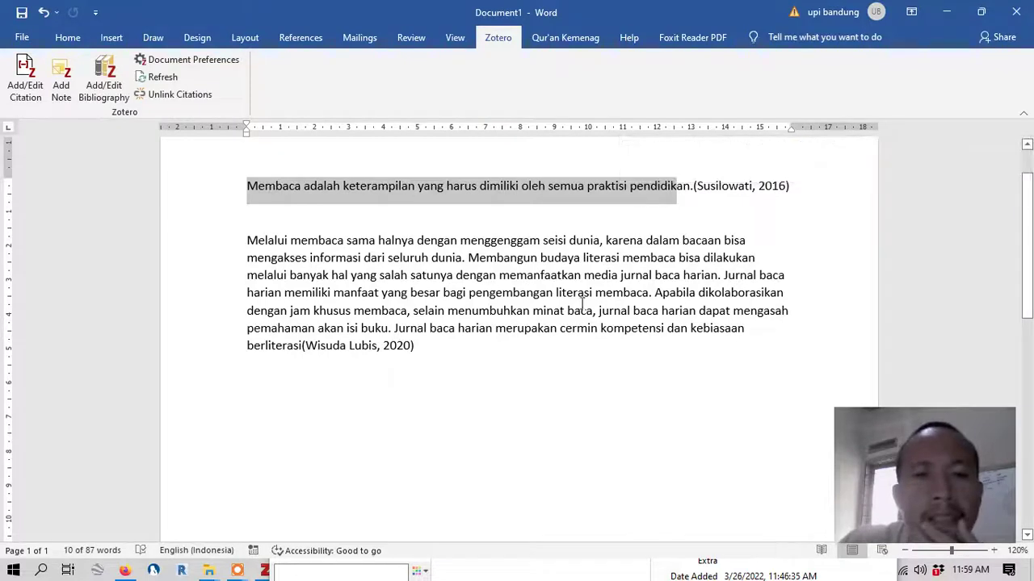
click(434, 345)
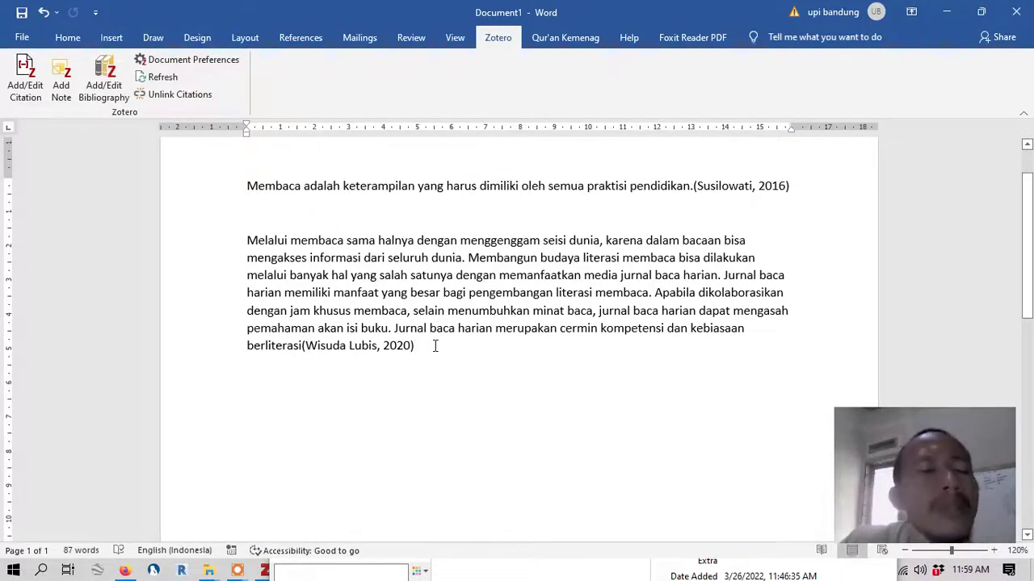
key(Return)
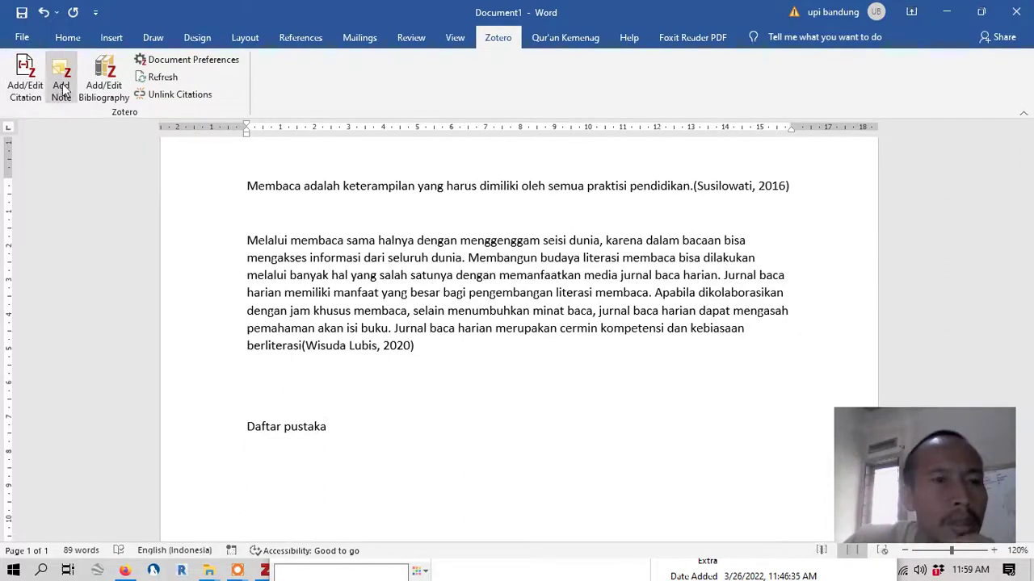
click(109, 87)
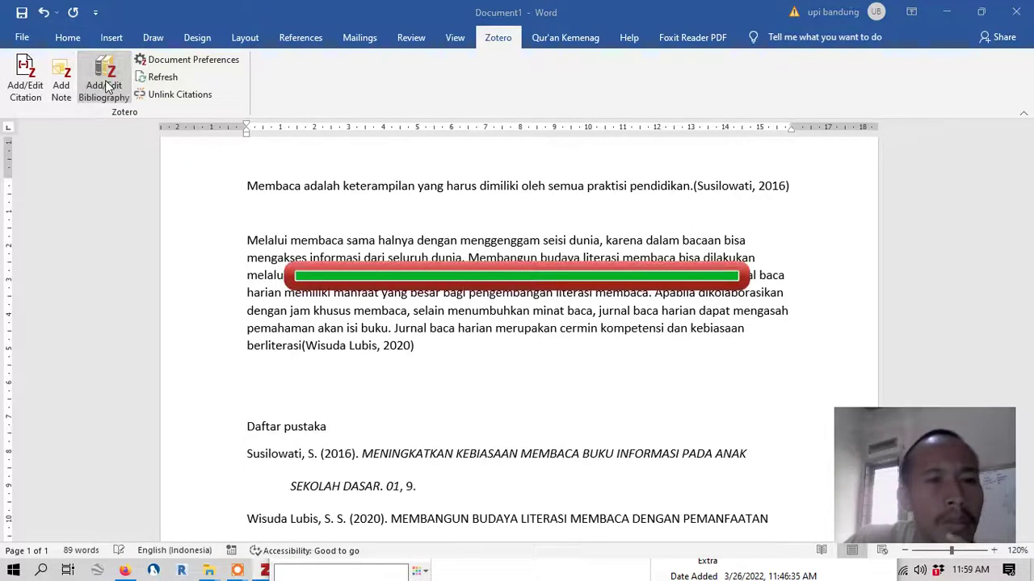
scroll(399, 350, down, 2)
scroll(399, 349, down, 3)
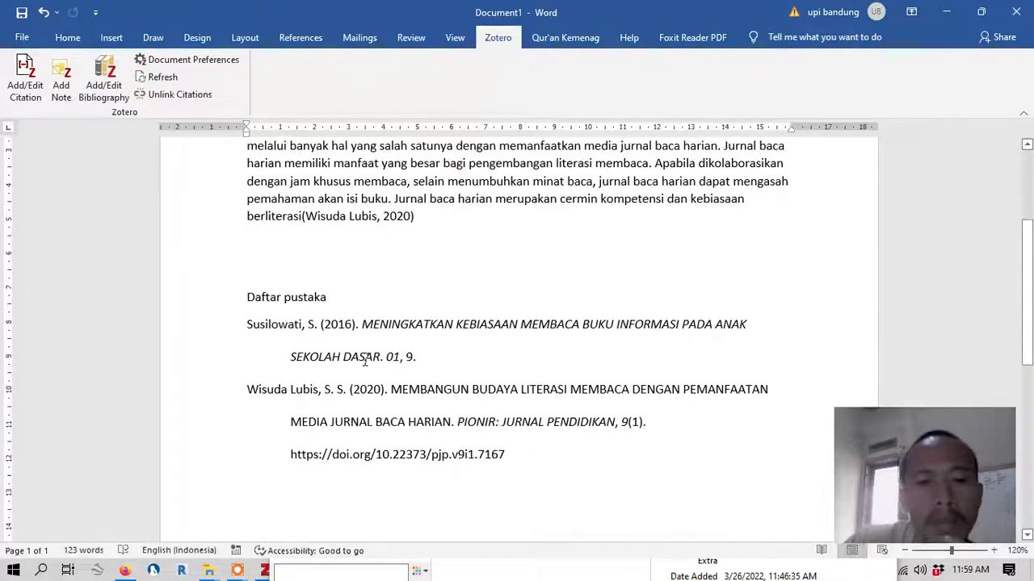
scroll(791, 271, up, 5)
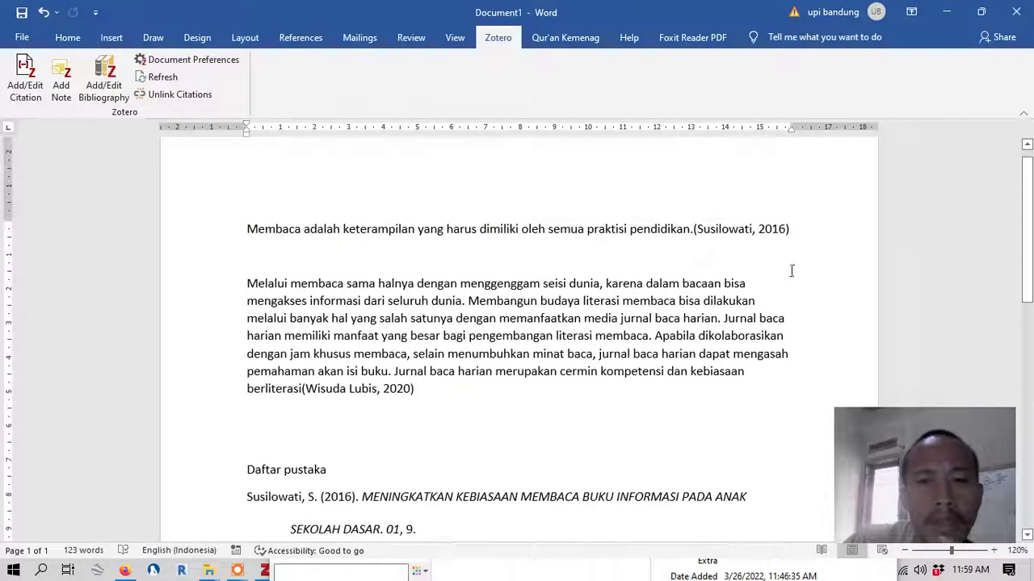
scroll(303, 454, down, 3)
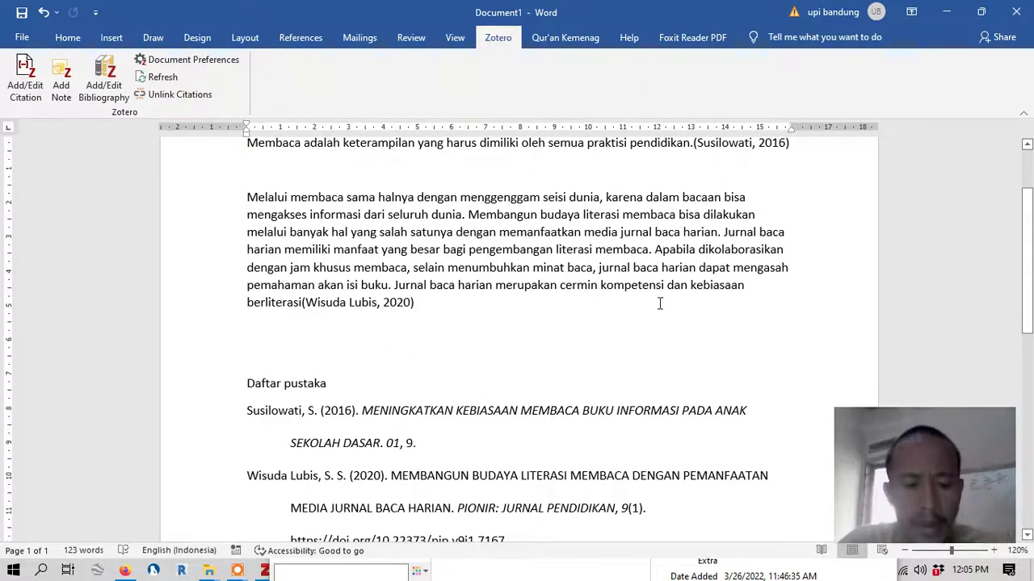
Step: Arrange Word and Zotero side by side and set the date of the "MENINGKATKAN KEBIASAAN MEMBACA" article to 2017
key(super+Left)
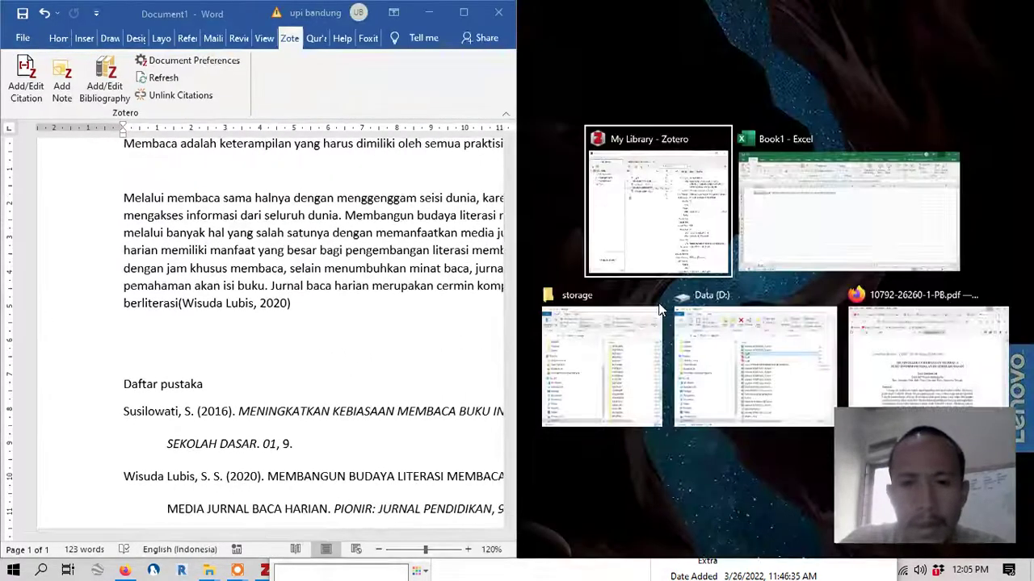
click(630, 234)
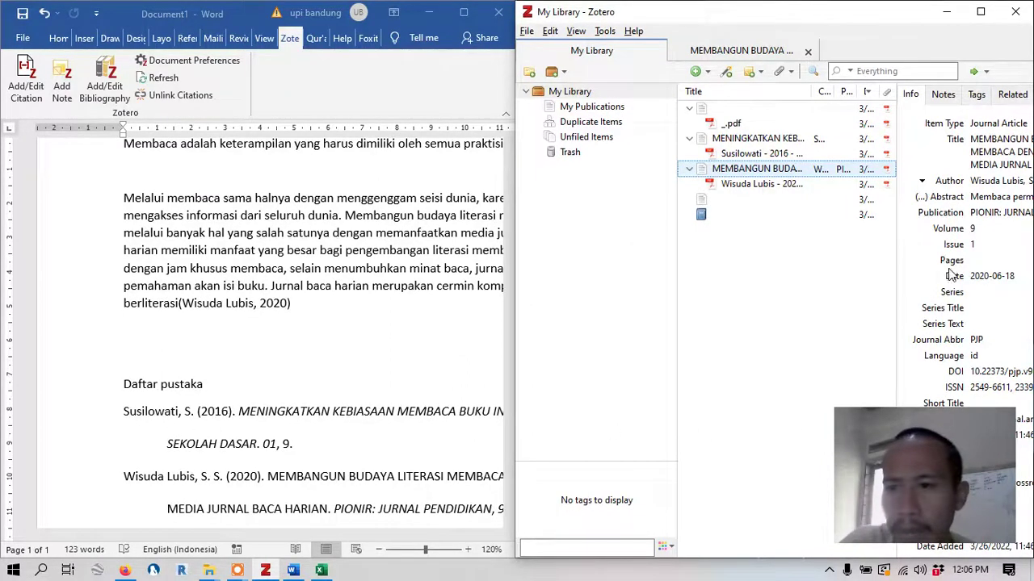
click(767, 140)
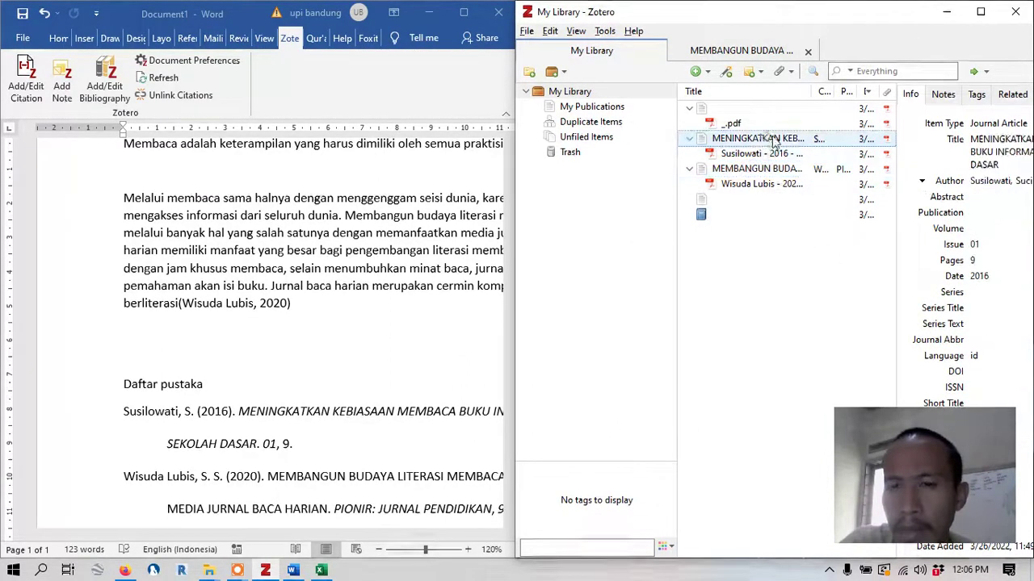
click(1006, 166)
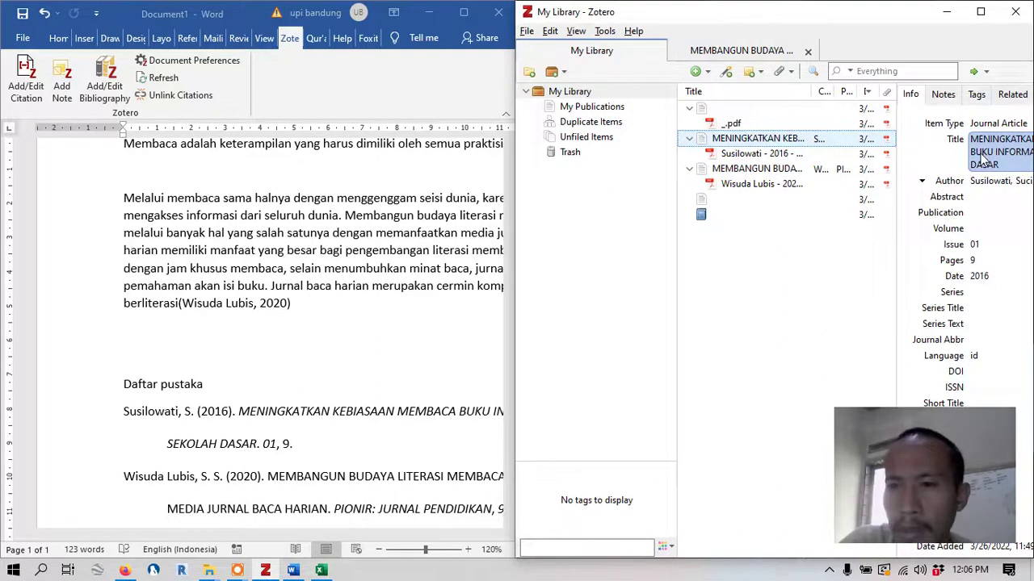
key(Return)
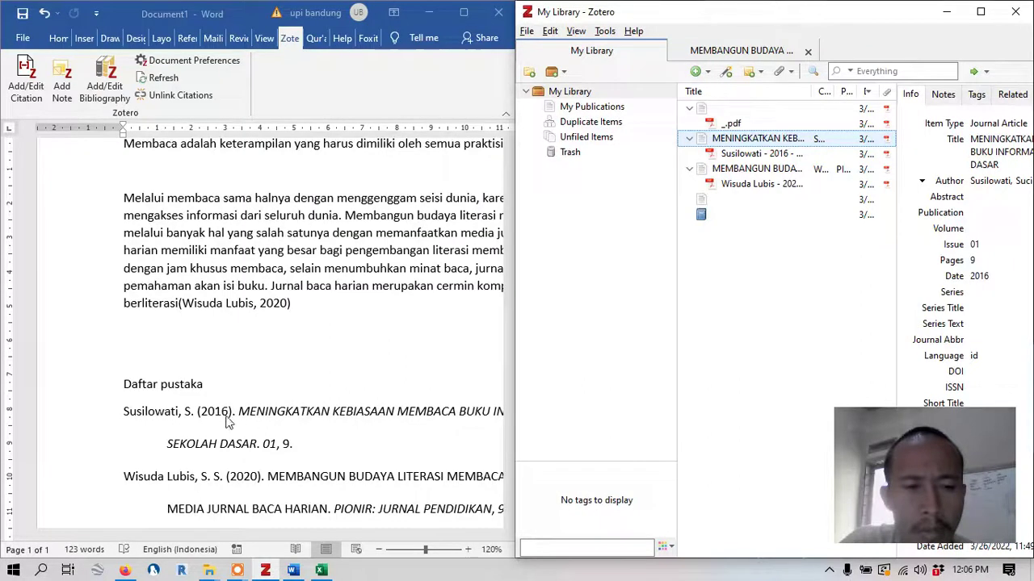
click(975, 276)
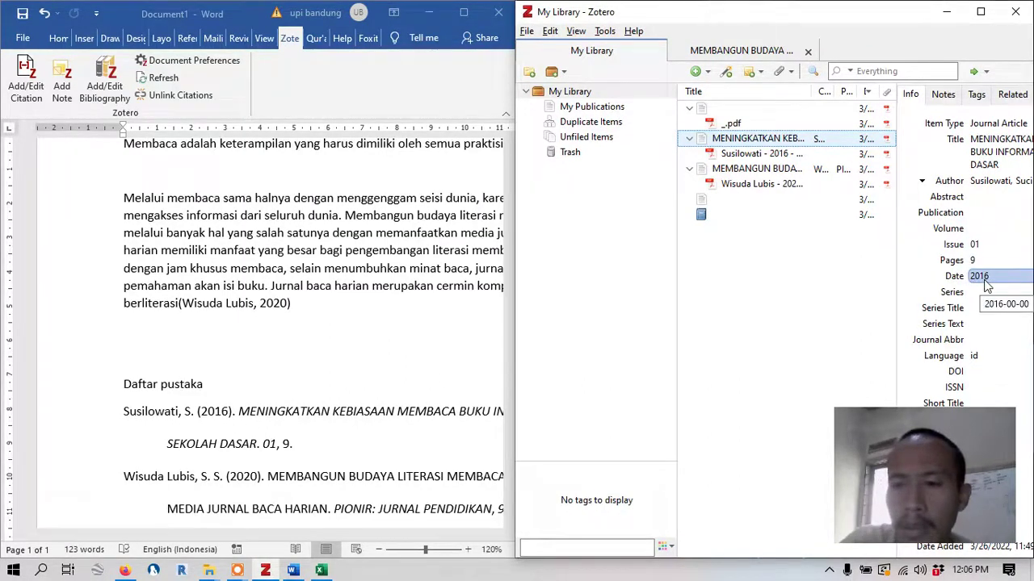
click(994, 276)
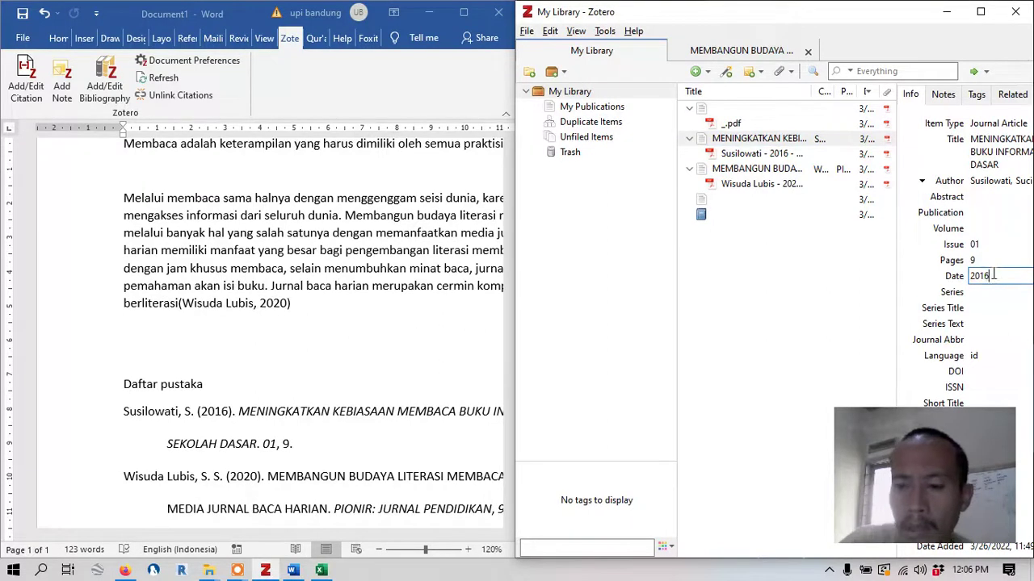
key(shift+Tab)
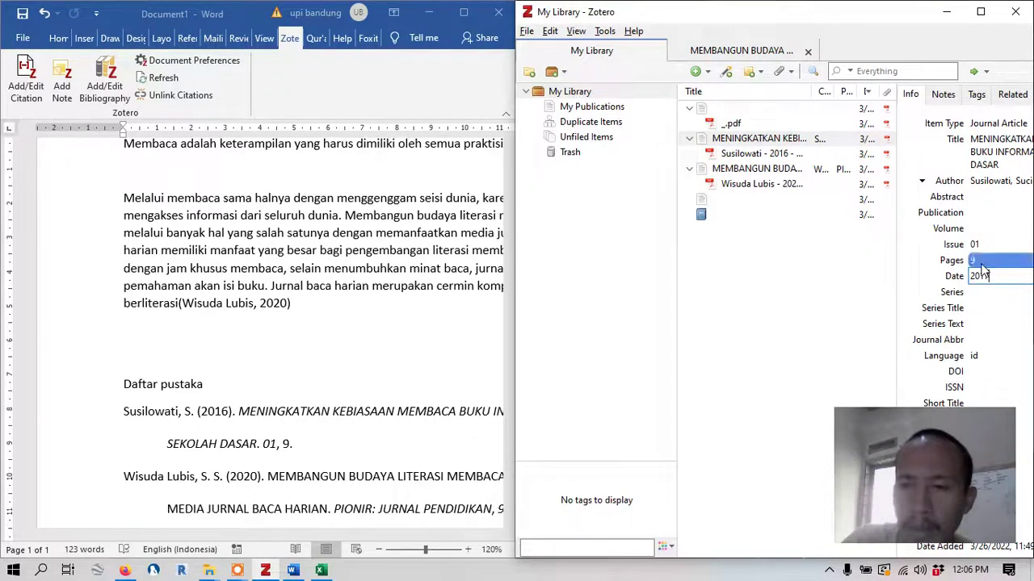
Step: Try to update the bibliography in Word by editing it in Zotero and accepting the existing references
click(287, 386)
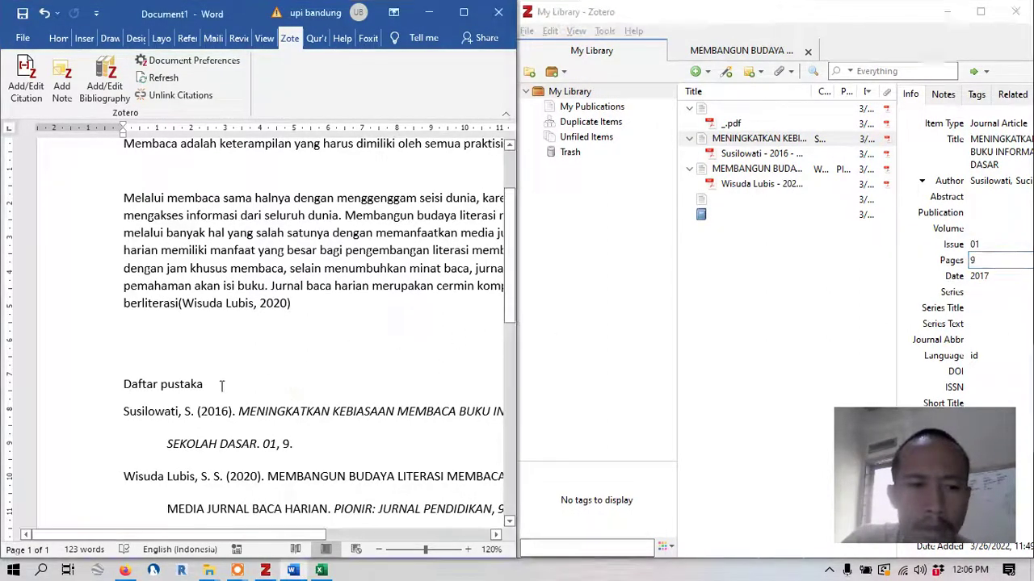
click(121, 413)
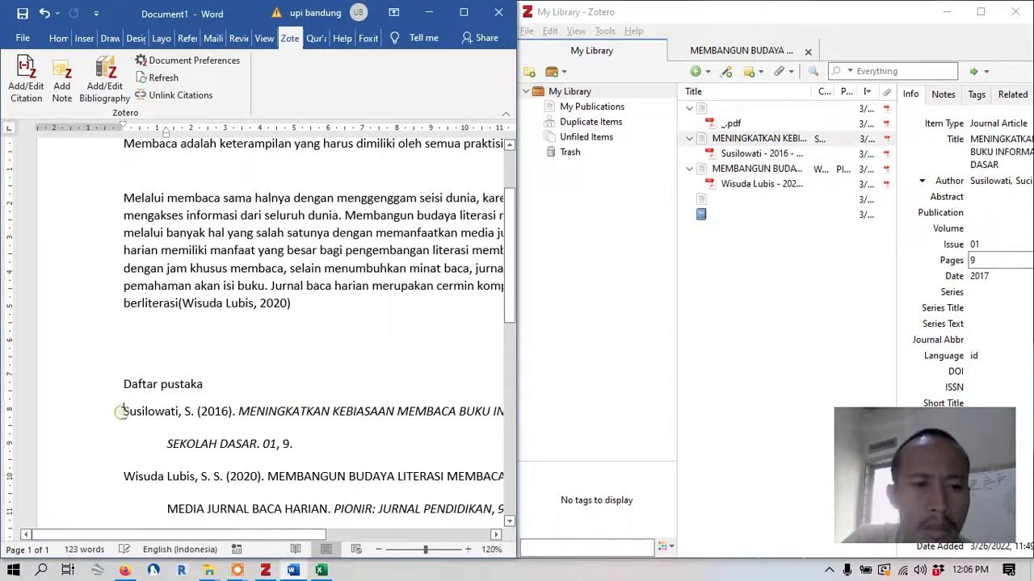
click(105, 79)
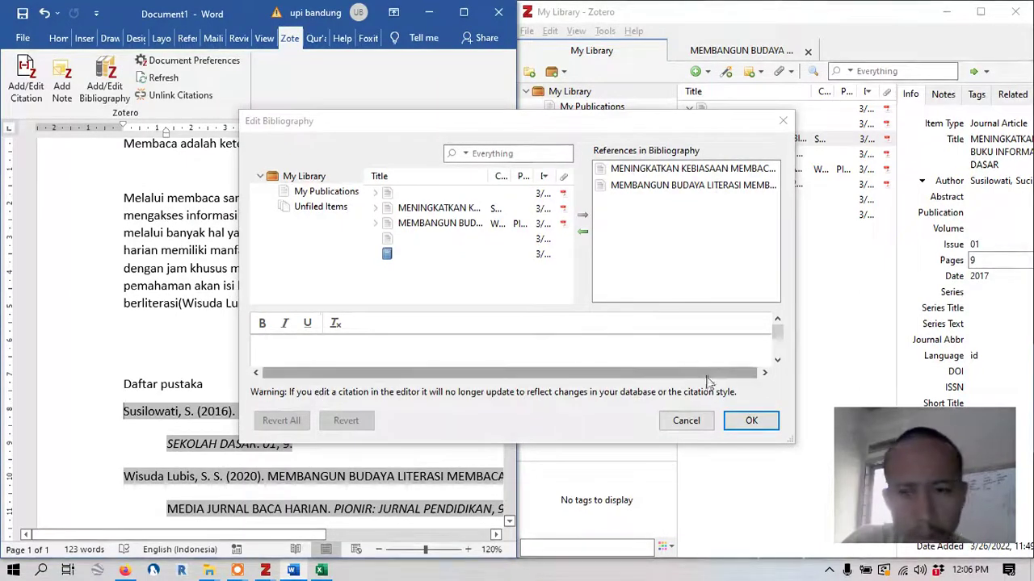
click(747, 422)
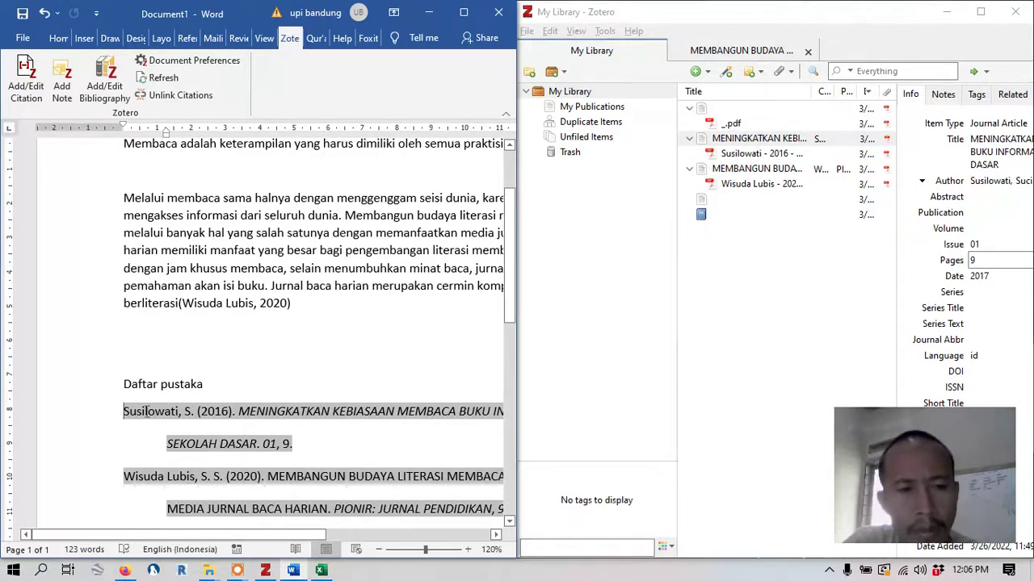
Step: Refresh the Zotero references in Word to apply the changed article date to the bibliography
click(981, 244)
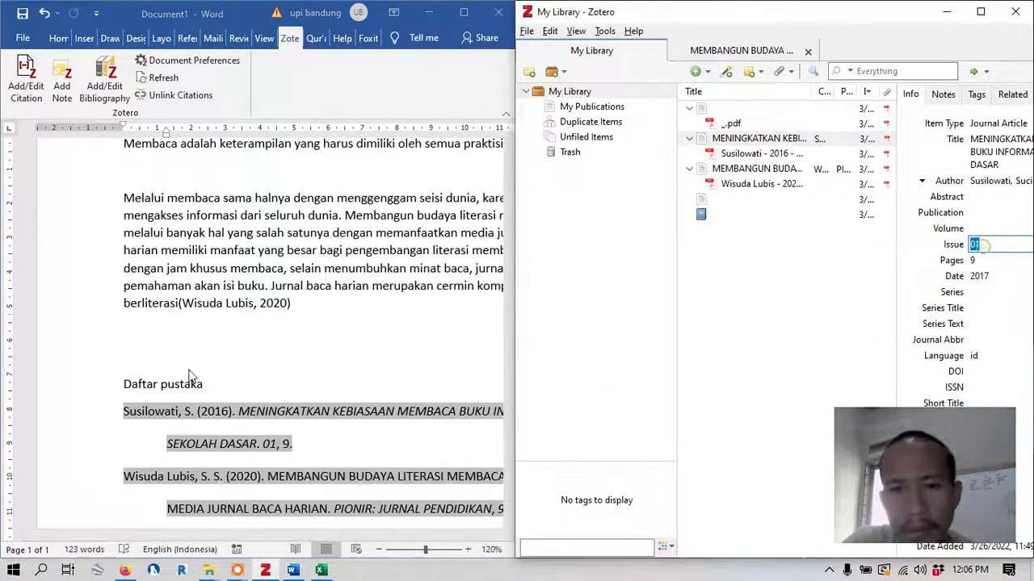
click(113, 407)
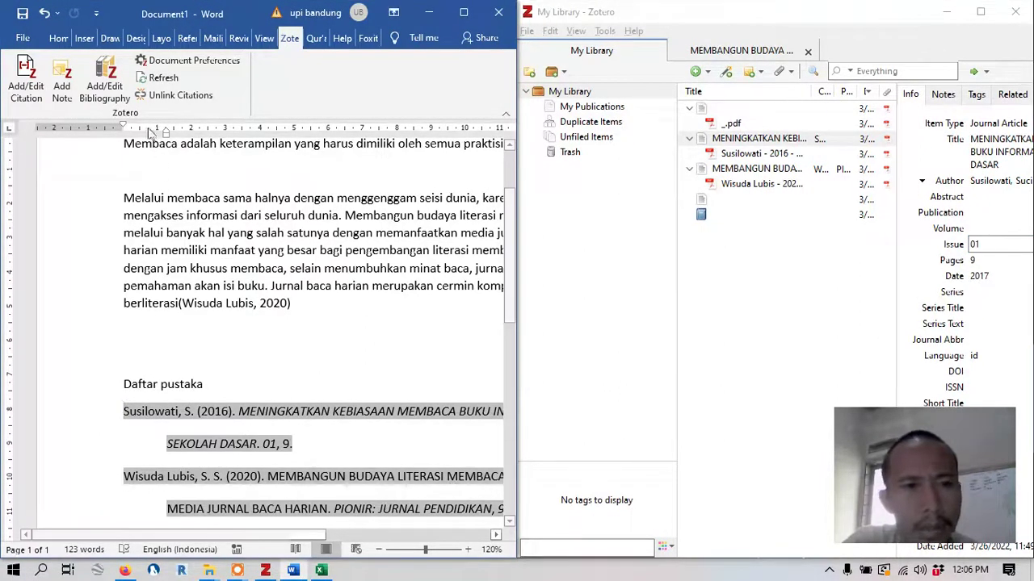
click(158, 78)
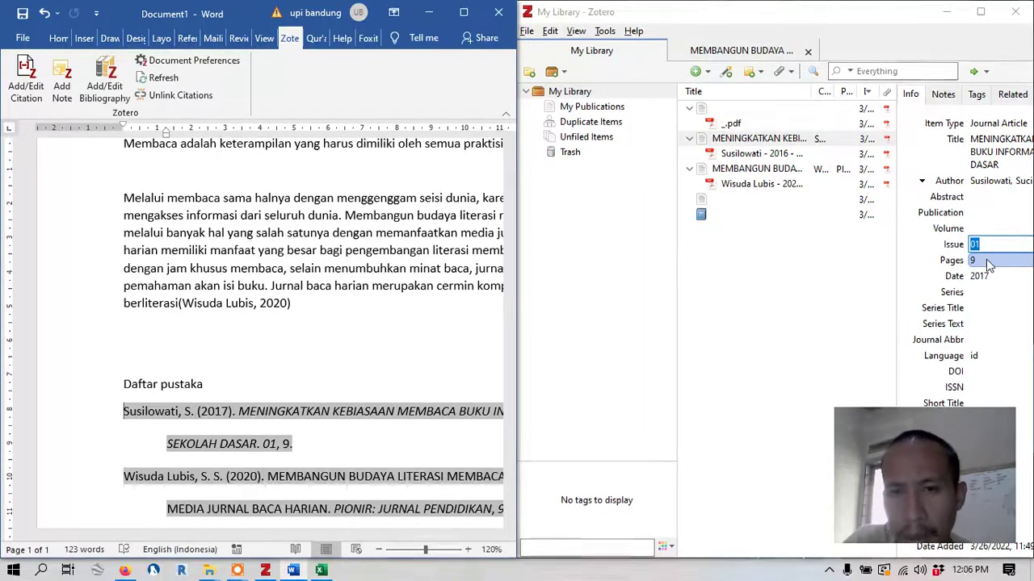
Step: Minimize Zotero and Word, switch to Firefox and show the Tantowi Yahya full album video page on YouTube
click(946, 14)
click(428, 13)
click(125, 570)
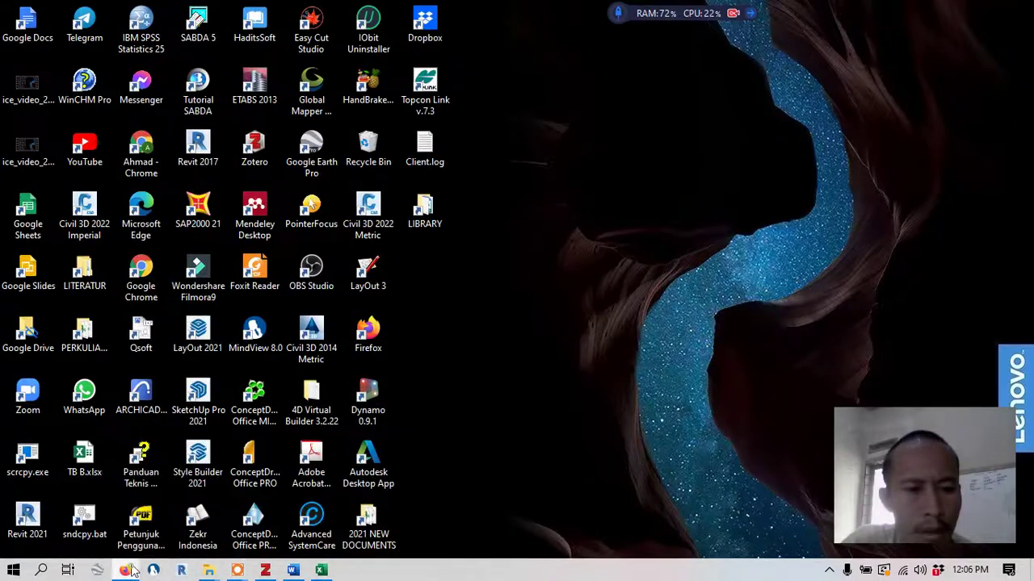
click(954, 22)
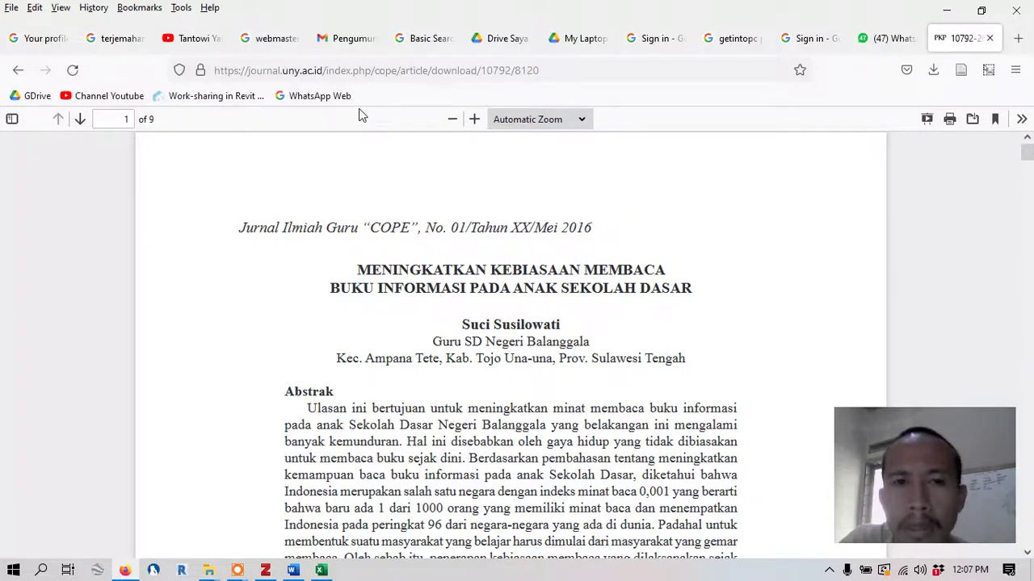
click(192, 41)
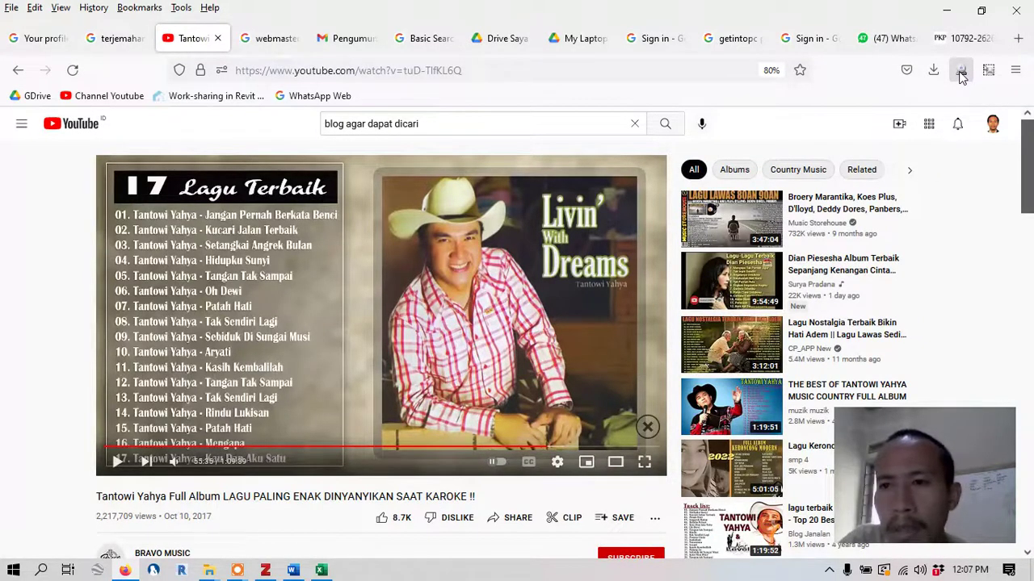
Step: Place Zotero beside Firefox, save the Tantowi Yahya YouTube video to My Library, and view its full record in a widened Zotero window
click(264, 570)
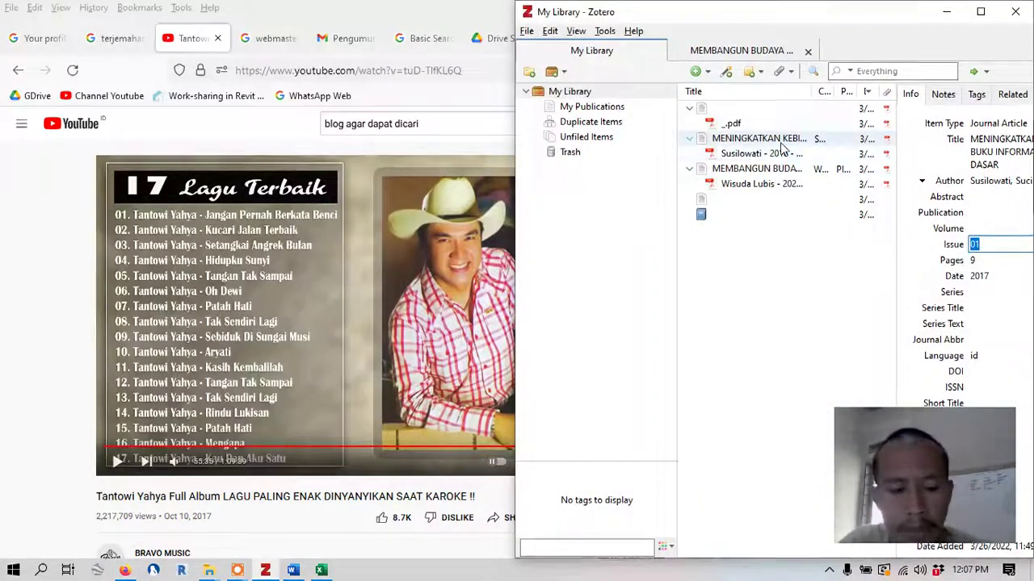
key(super+Left)
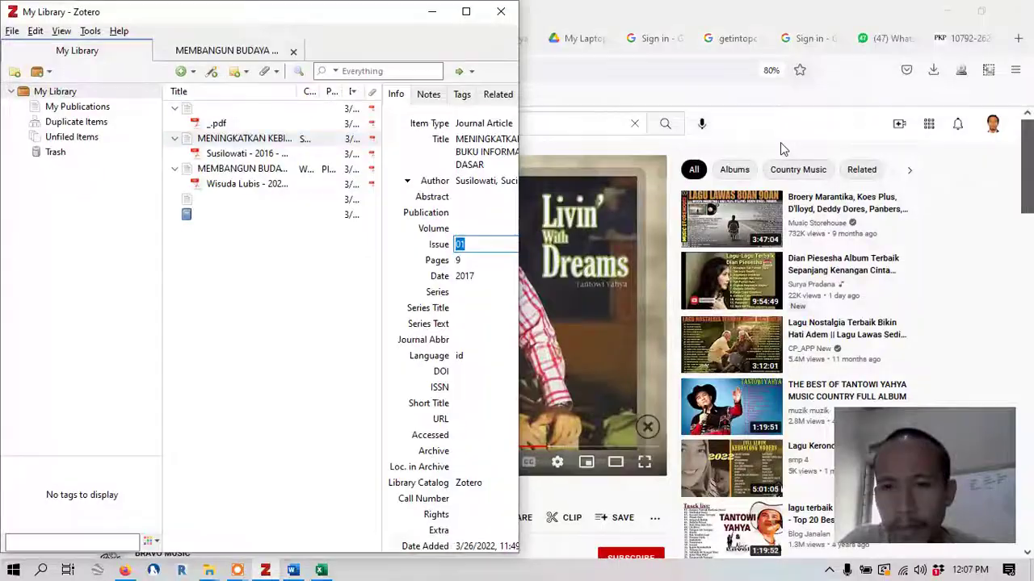
click(962, 73)
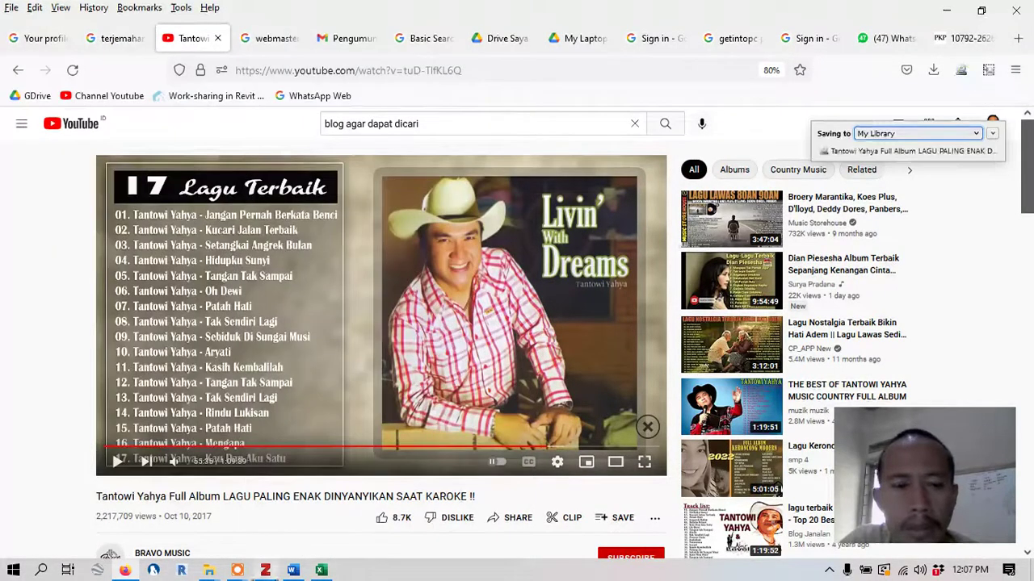
click(265, 570)
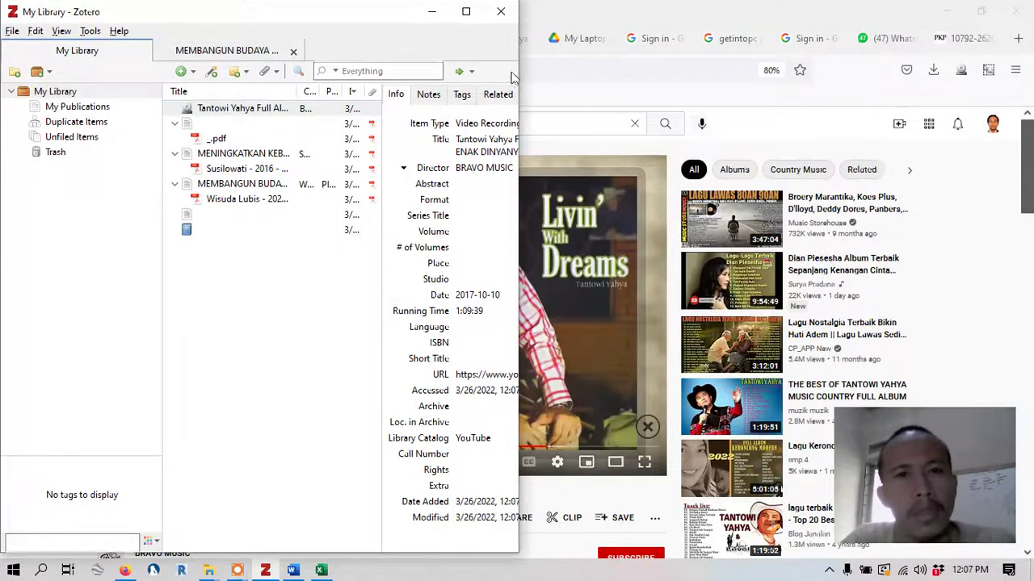
drag(517, 94, 785, 94)
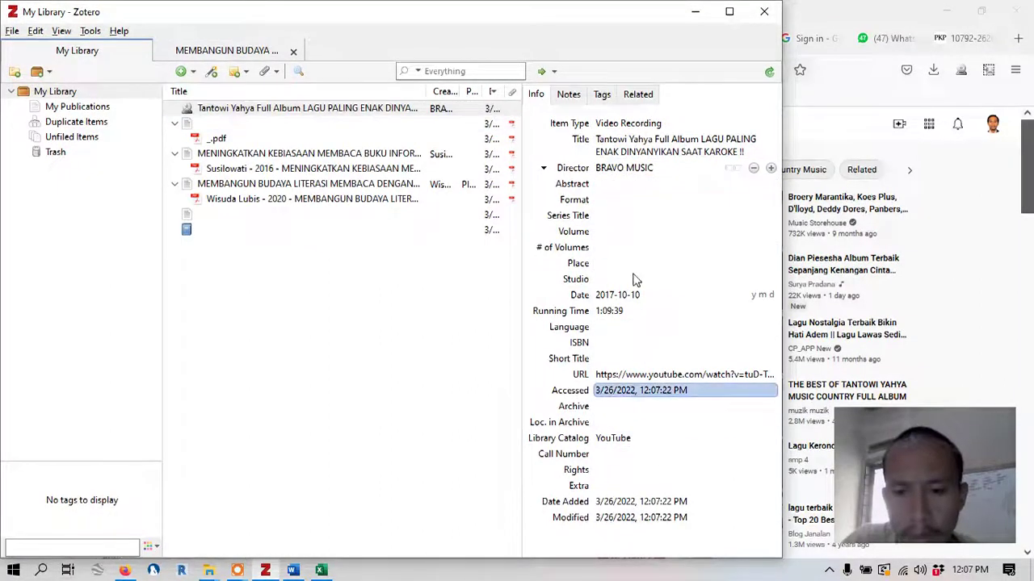
Step: Switch to Word and add the line "Lagu pada menit ke12:30 “aksa”" a few lines below the second cited paragraph
click(695, 12)
click(294, 571)
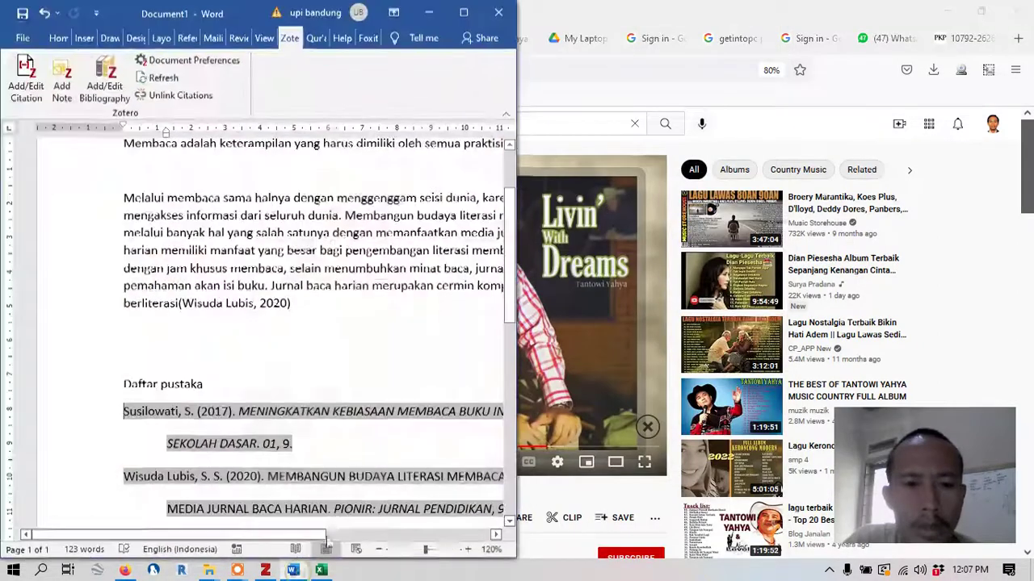
click(283, 368)
click(335, 301)
key(Return)
key(Return)
key(Return)
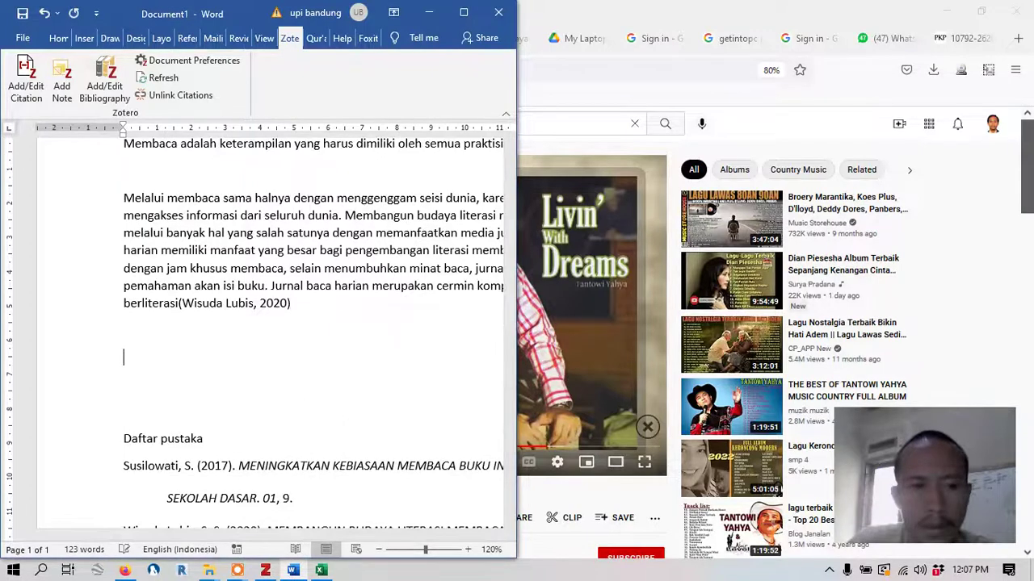
text((agu )
text(pada menit ke12:30 “aksa”)
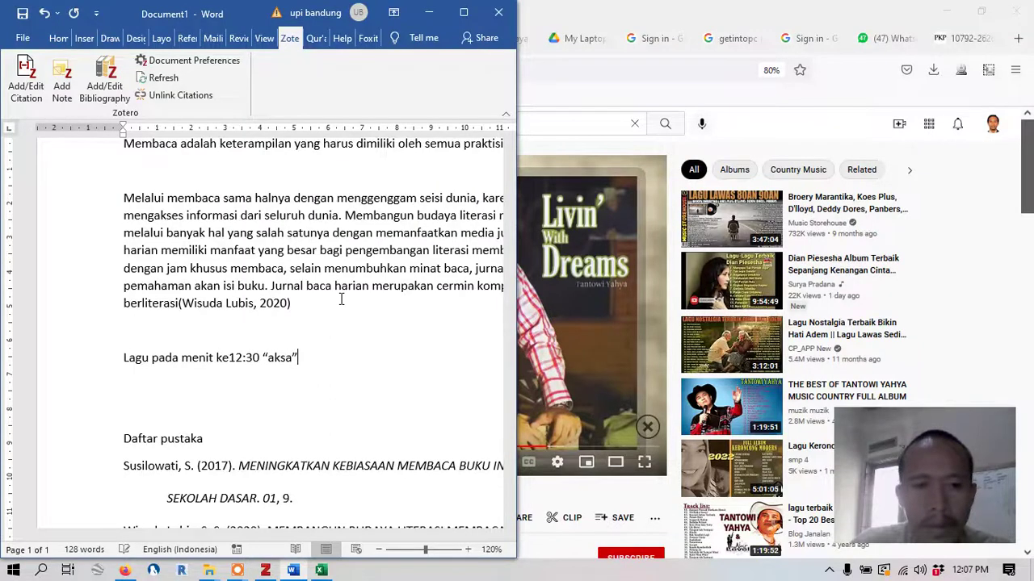
Step: Cite the Tantowi Yahya Full Album video after the "aksa" line, picking it from My Library in Zotero's classic citation view
click(25, 75)
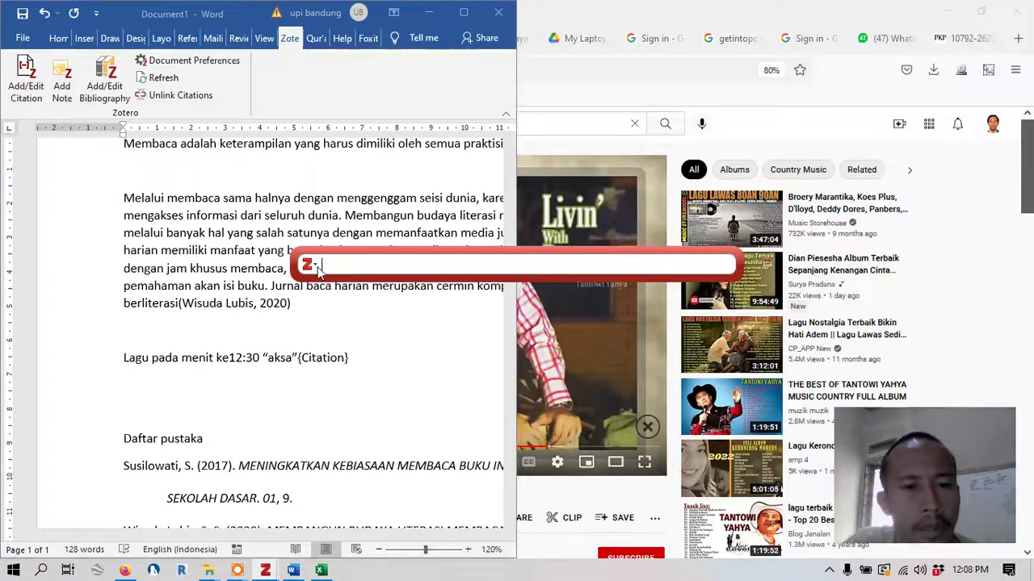
click(317, 270)
click(335, 299)
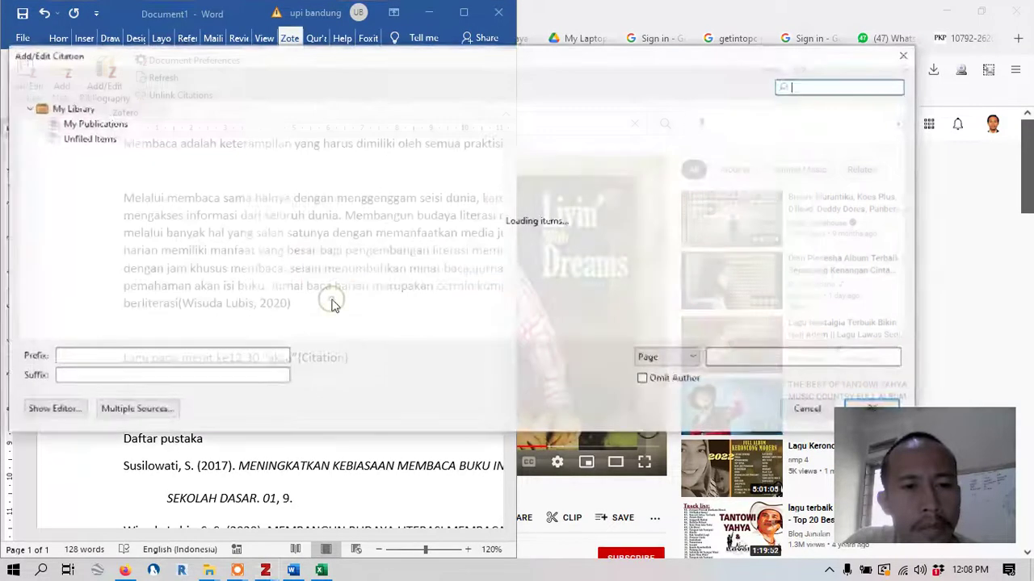
click(218, 129)
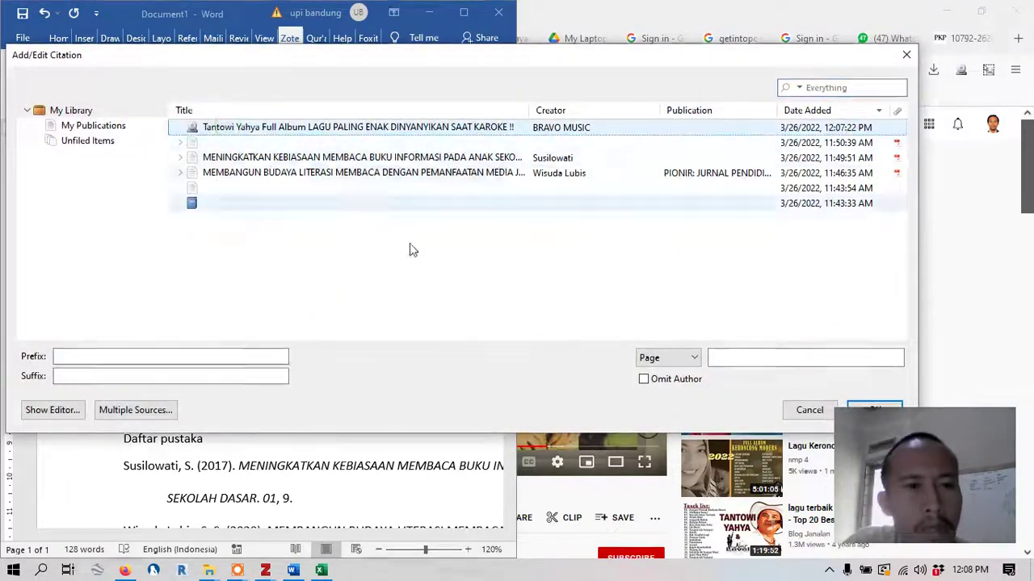
click(864, 404)
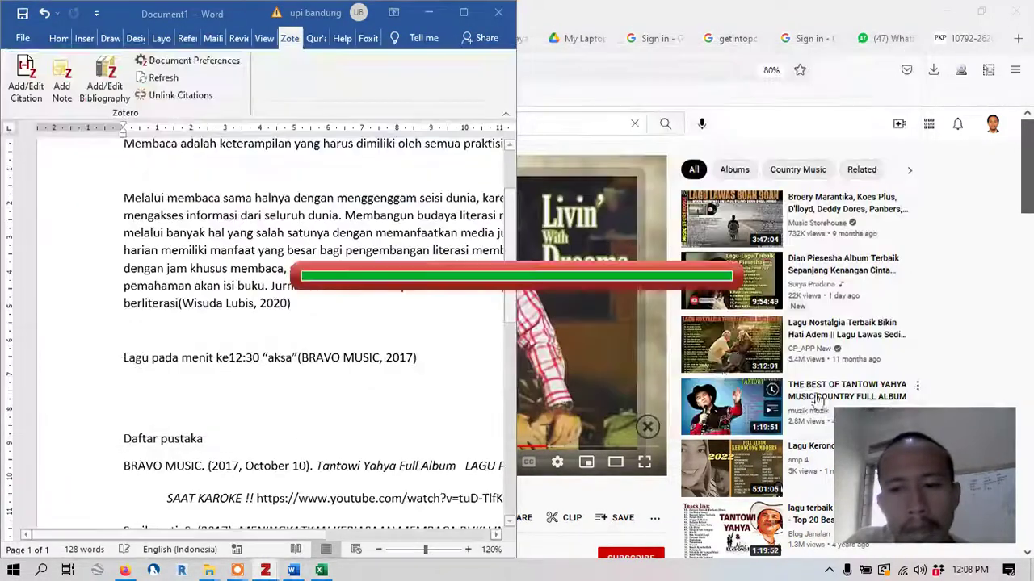
scroll(332, 363, down, 2)
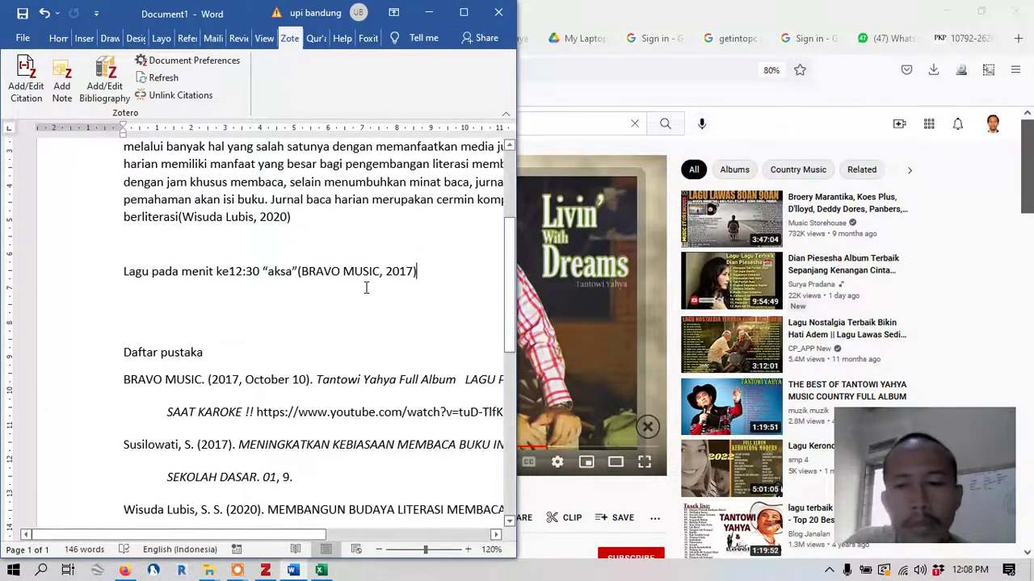
Step: Check the source video's title, channel and upload date on YouTube in Firefox, and return to the Word document
click(589, 308)
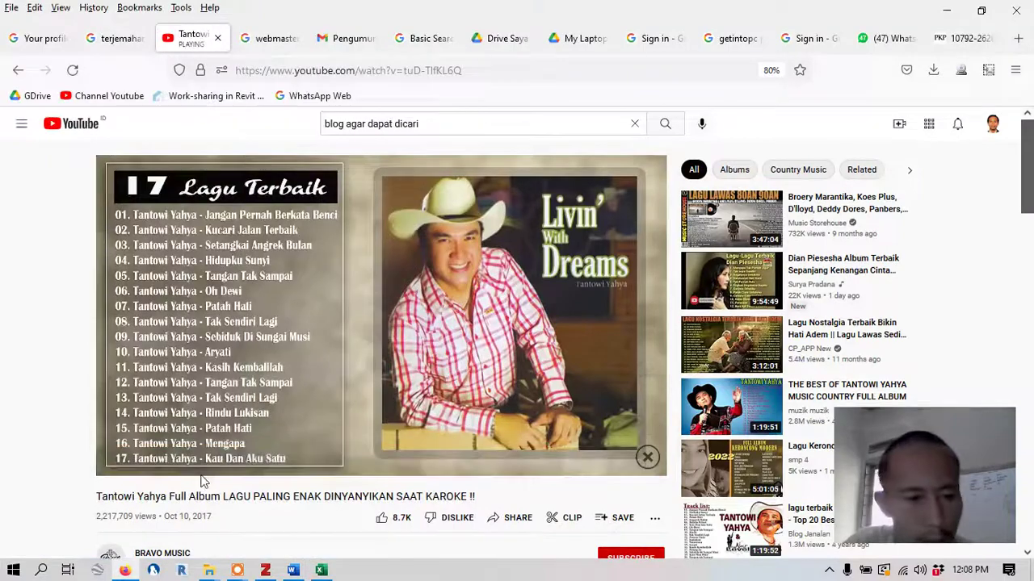
scroll(371, 258, down, 1)
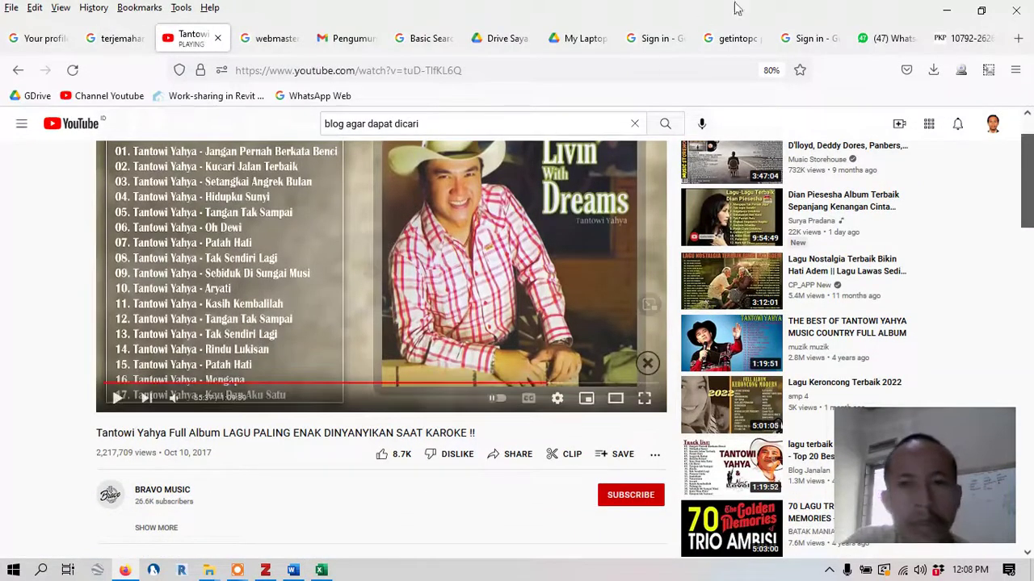
click(946, 10)
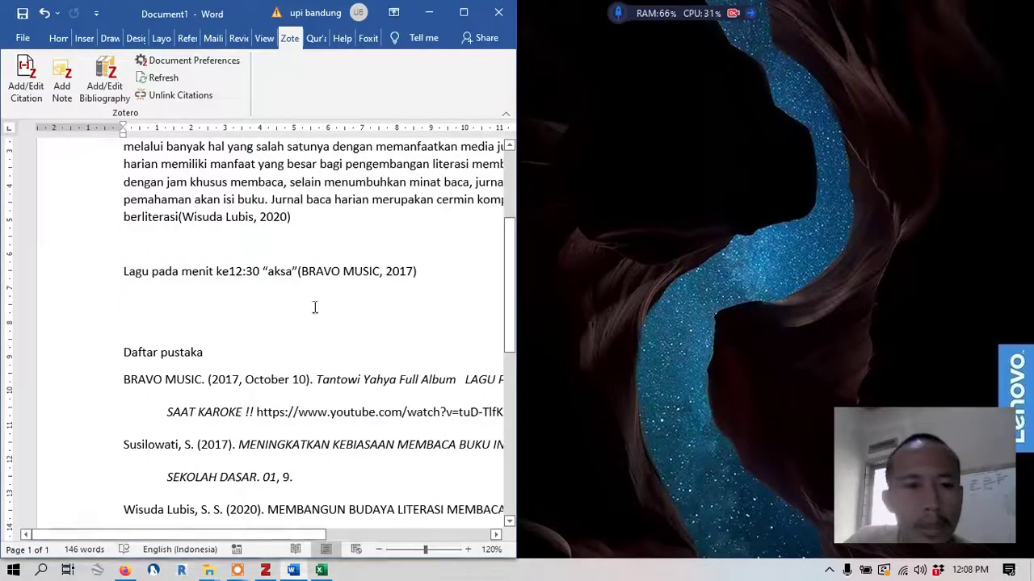
Step: Refresh the Zotero references in Word and maximize the document window to show the citations with the bibliography
scroll(315, 307, down, 1)
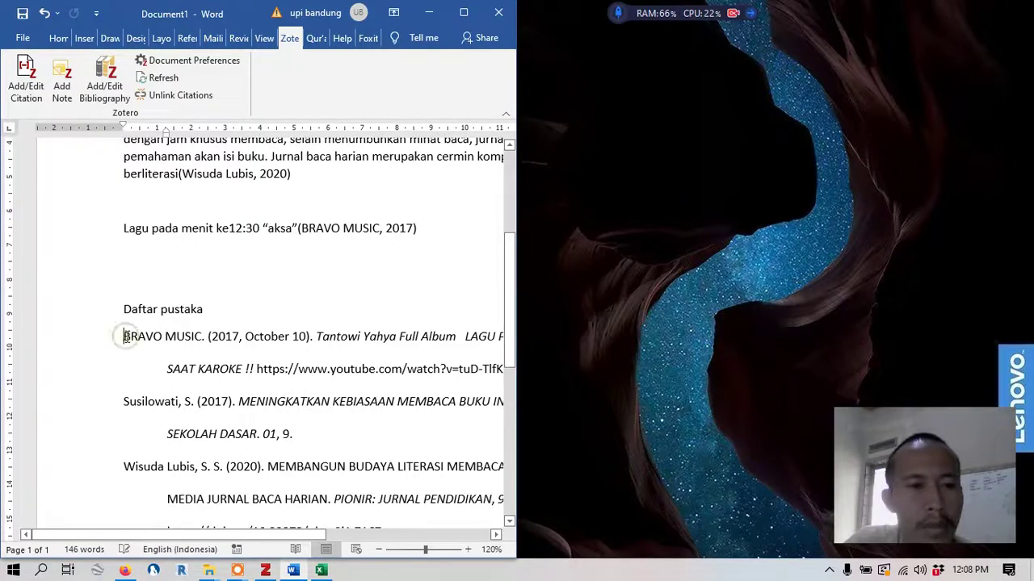
click(156, 77)
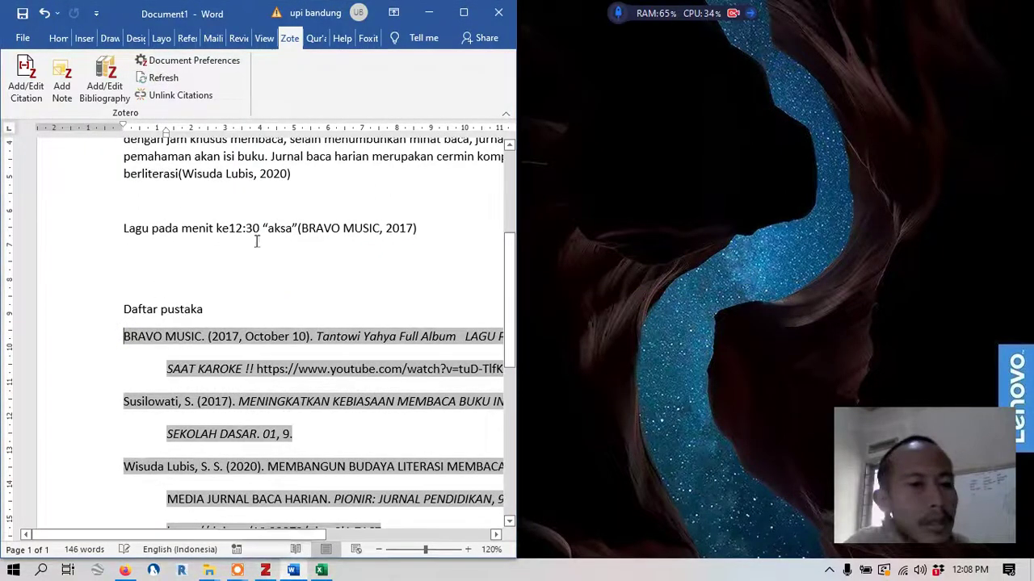
click(270, 295)
click(464, 12)
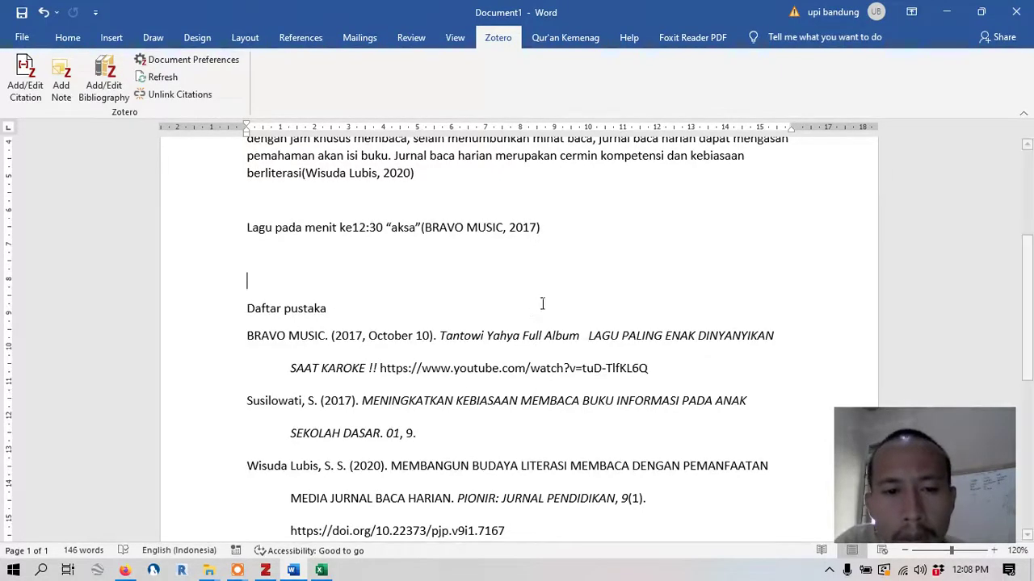
scroll(552, 234, up, 3)
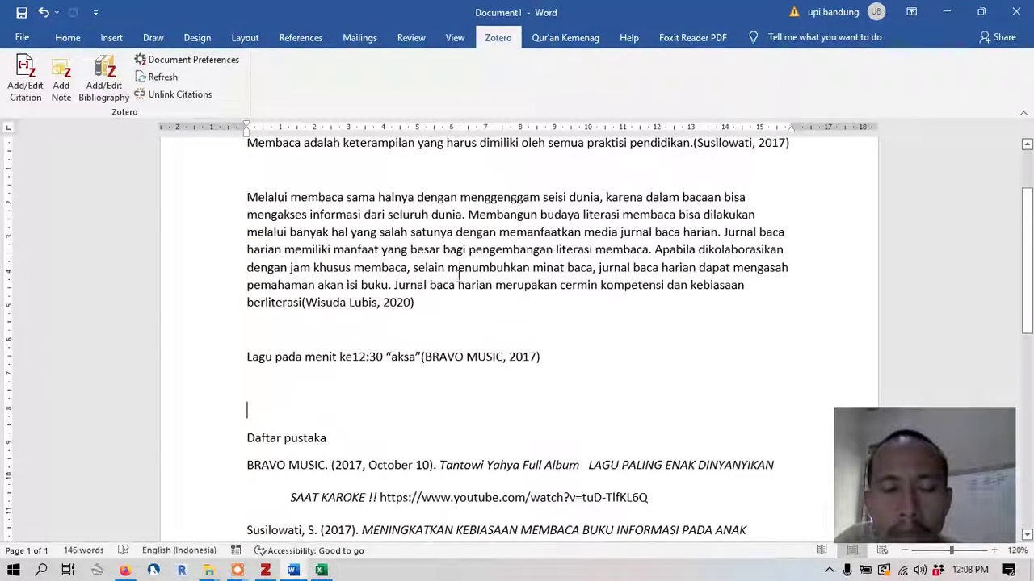
Step: Examine the _.pdf attachment and the "MEMBANGUN BUDAYA LITERASI MEMBACA" article in Zotero, and return to Word
click(266, 570)
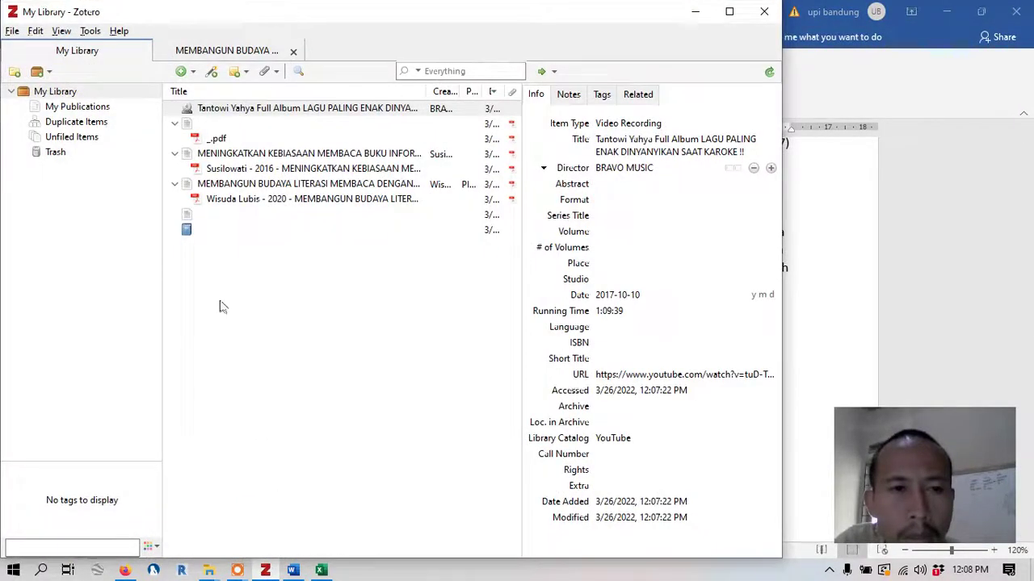
click(201, 122)
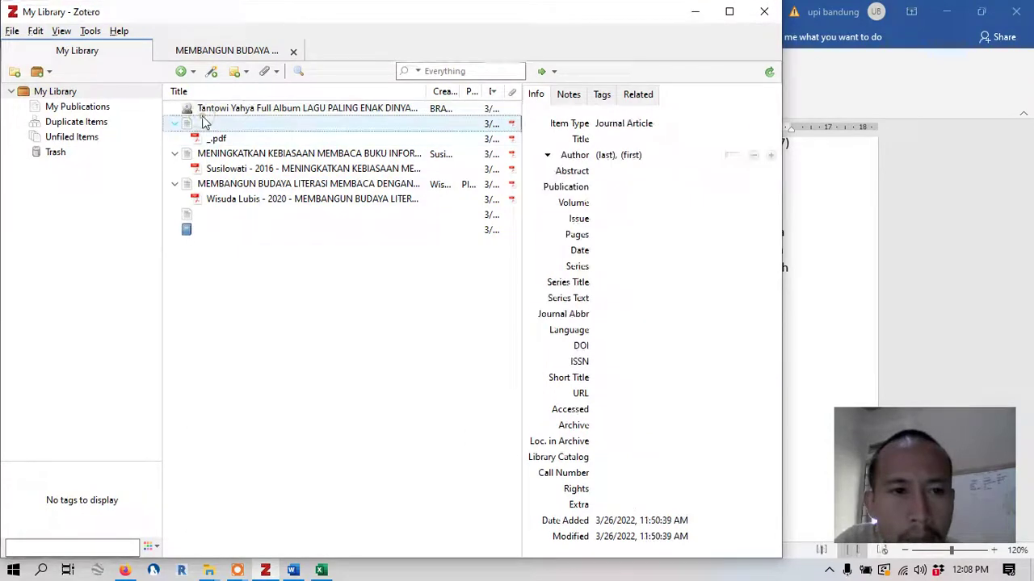
double_click(216, 141)
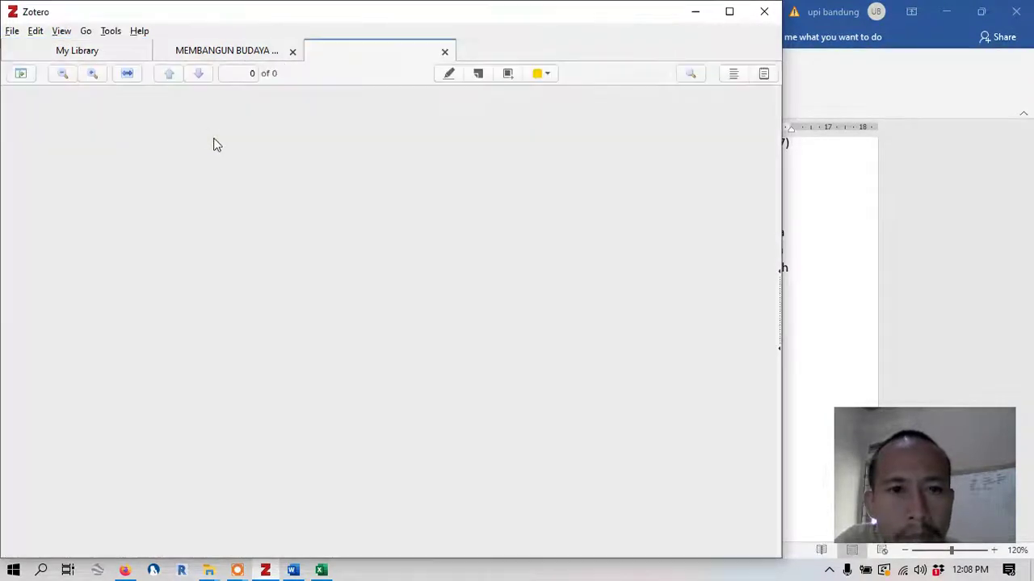
scroll(338, 271, down, 3)
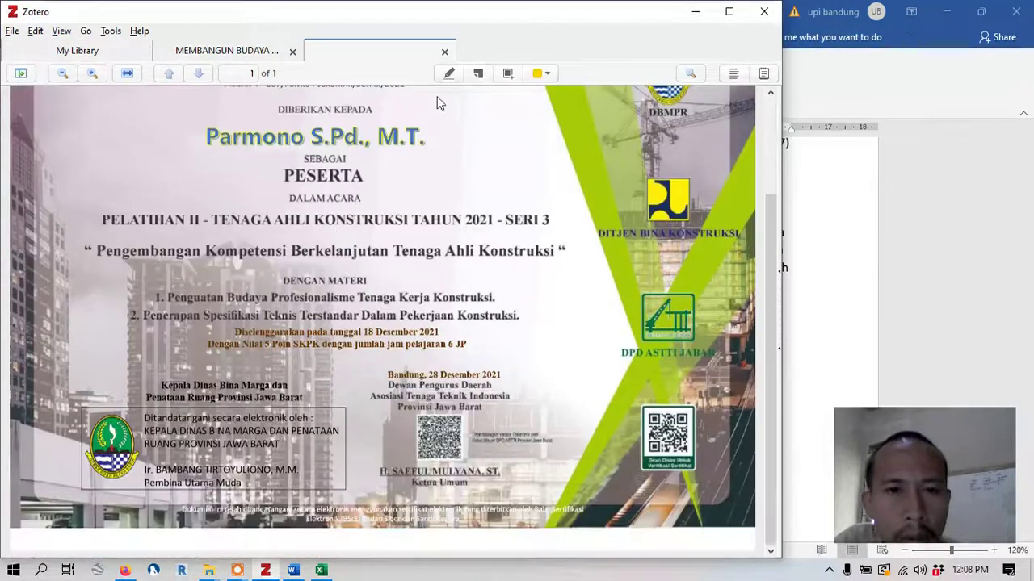
click(267, 51)
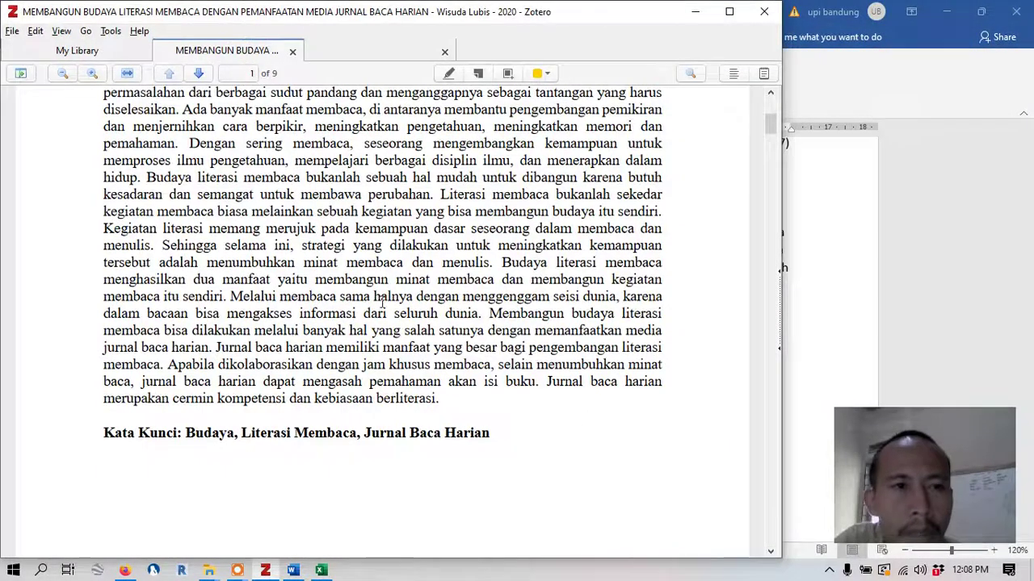
click(96, 50)
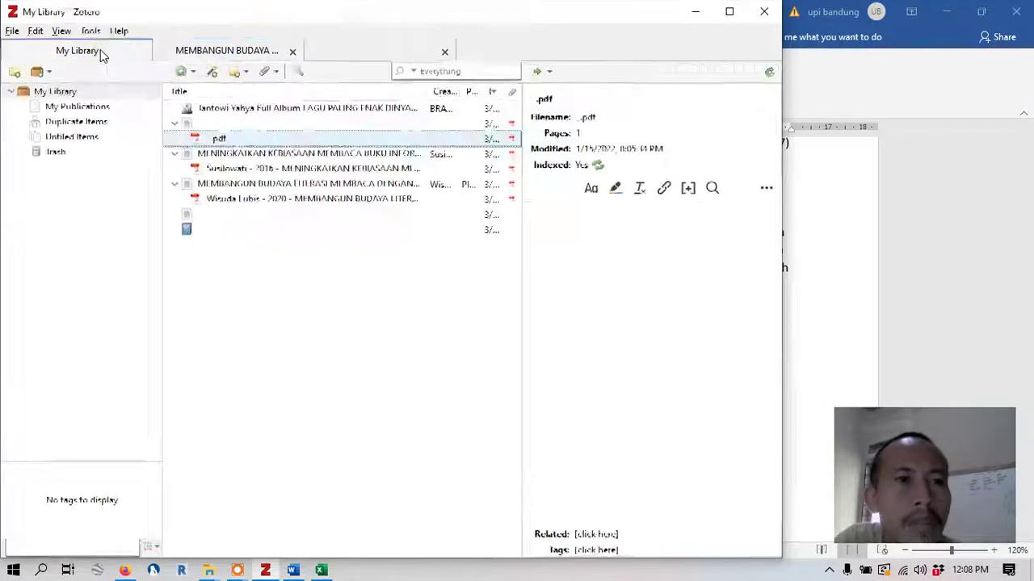
click(697, 13)
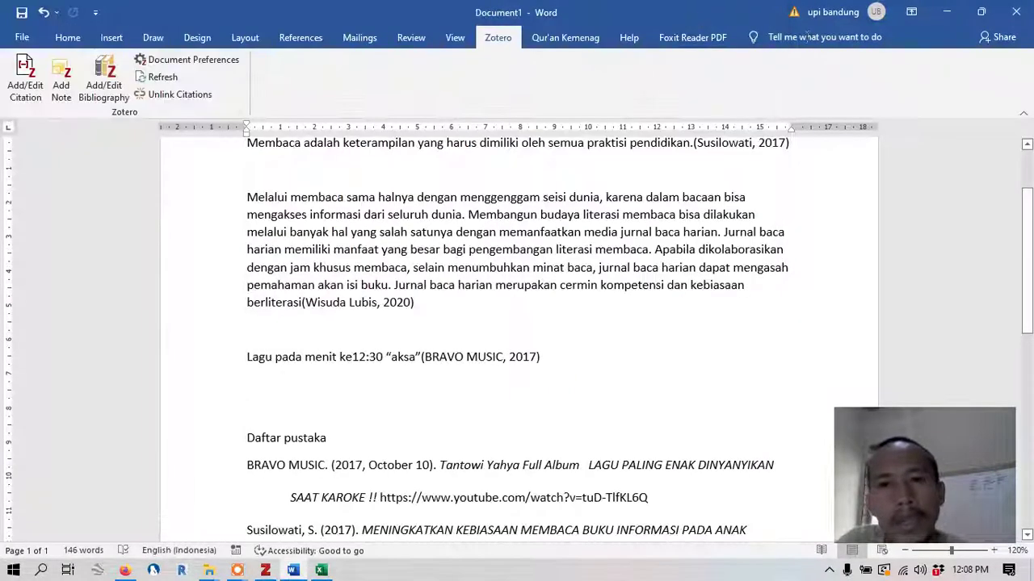
Step: Minimize Word, switch to Firefox, and search Google for "install zotero" in a new tab to find the Zotero downloads page
click(947, 12)
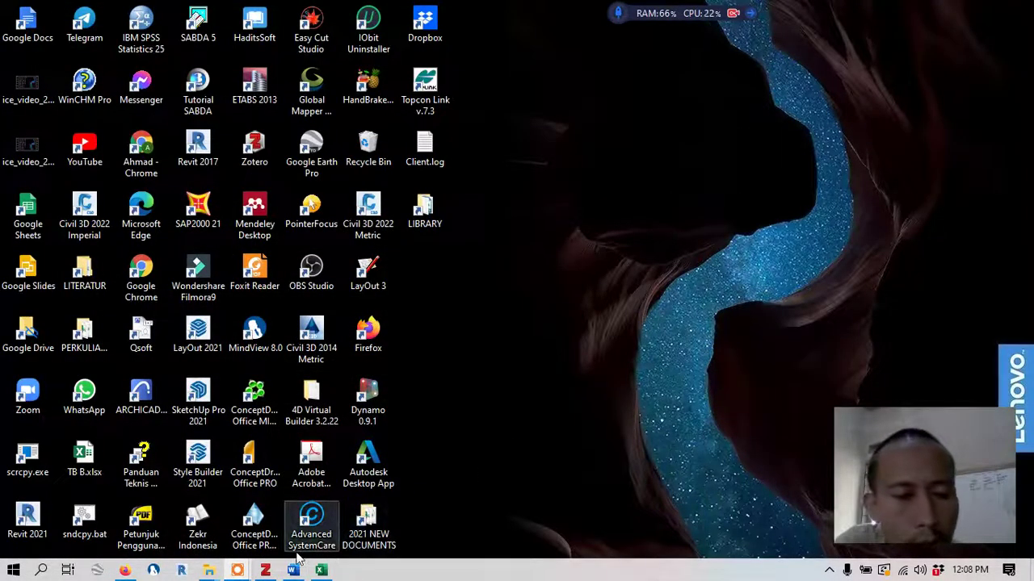
click(125, 570)
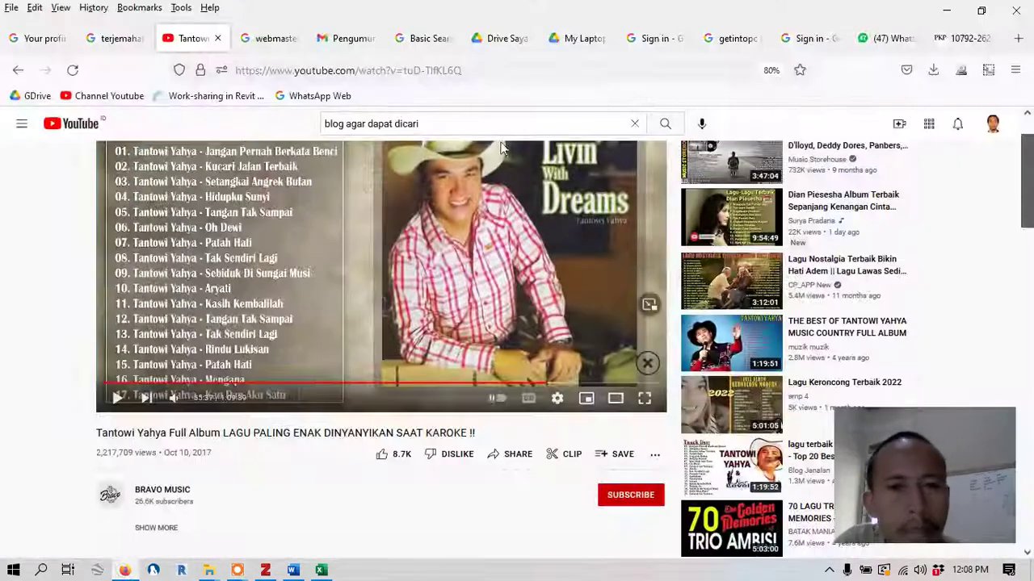
click(584, 38)
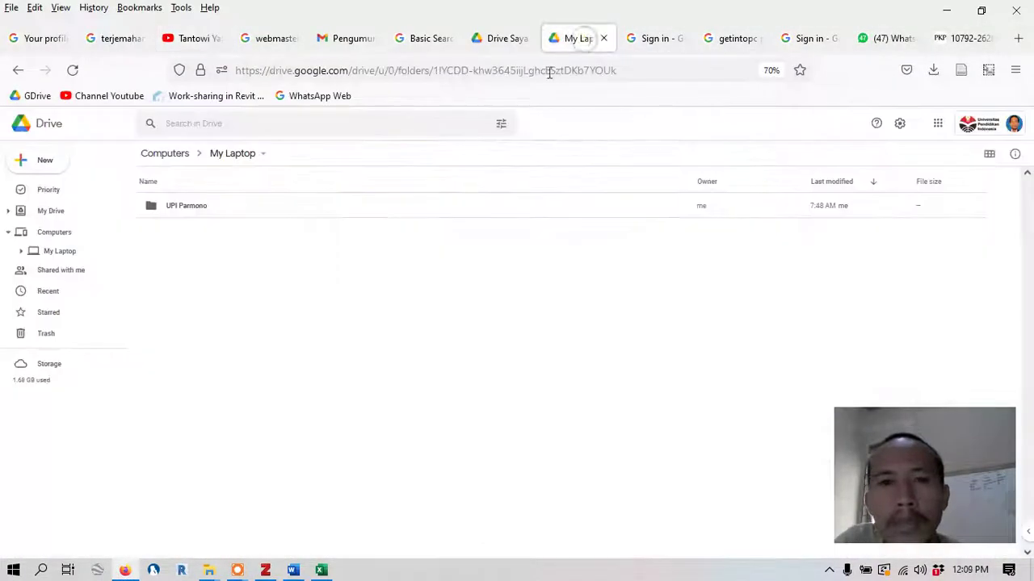
click(1019, 41)
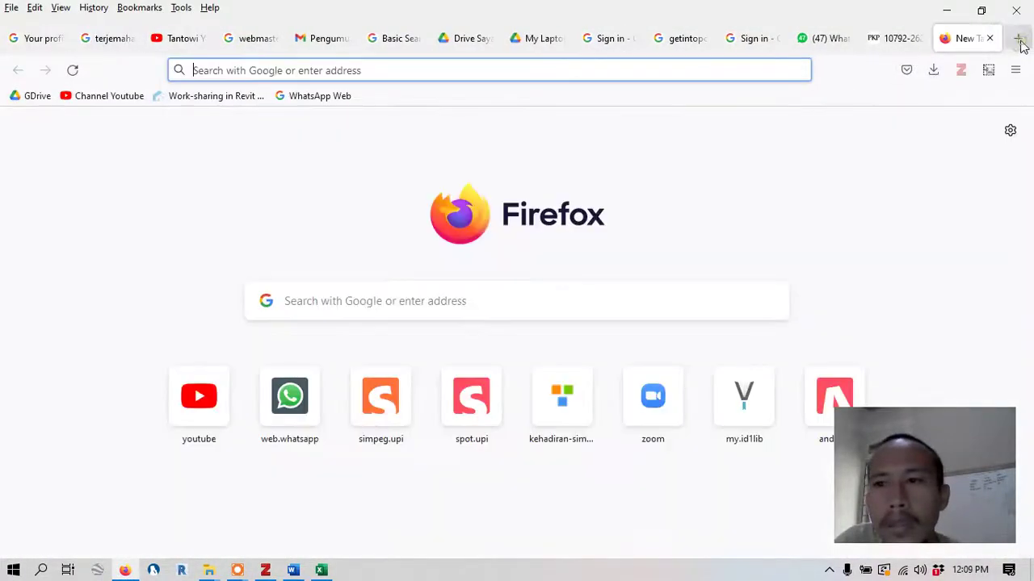
click(458, 300)
text(in)
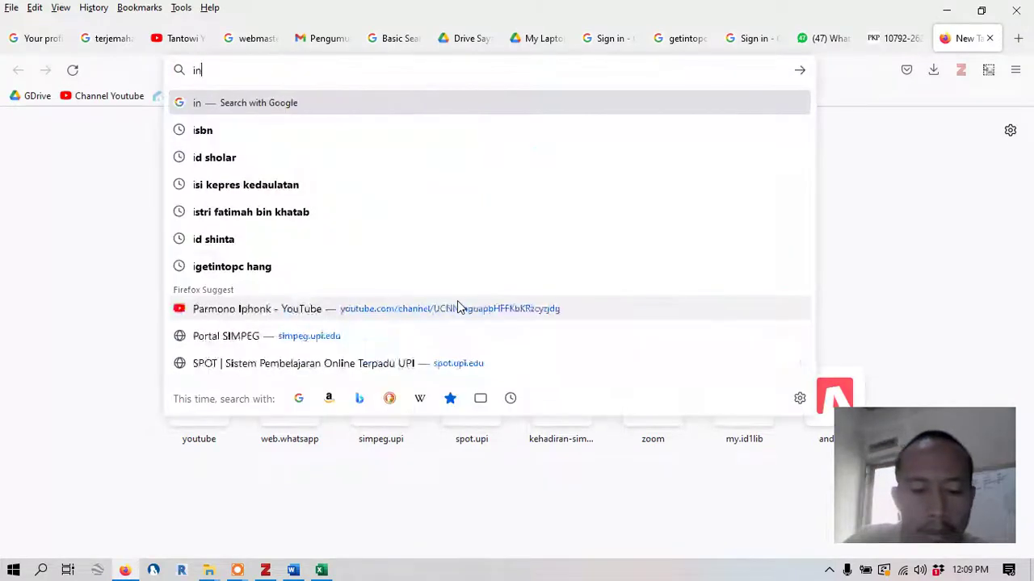
text(sta)
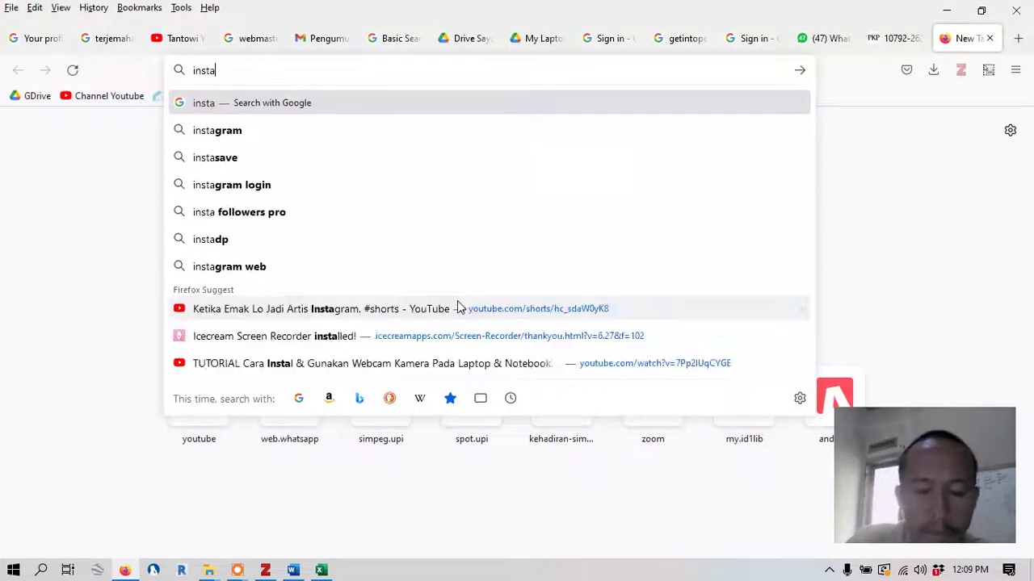
text(ll zotero)
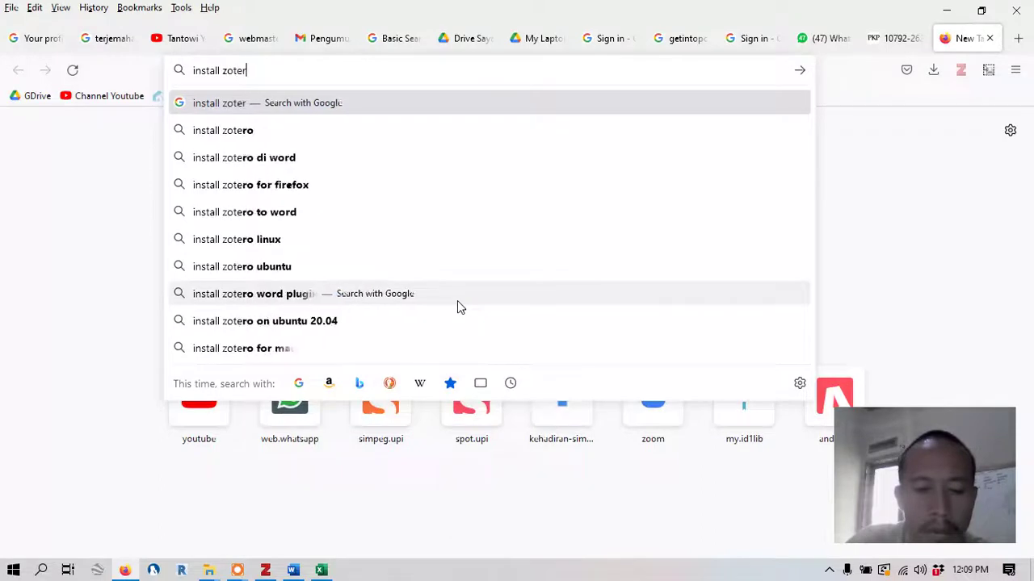
key(Return)
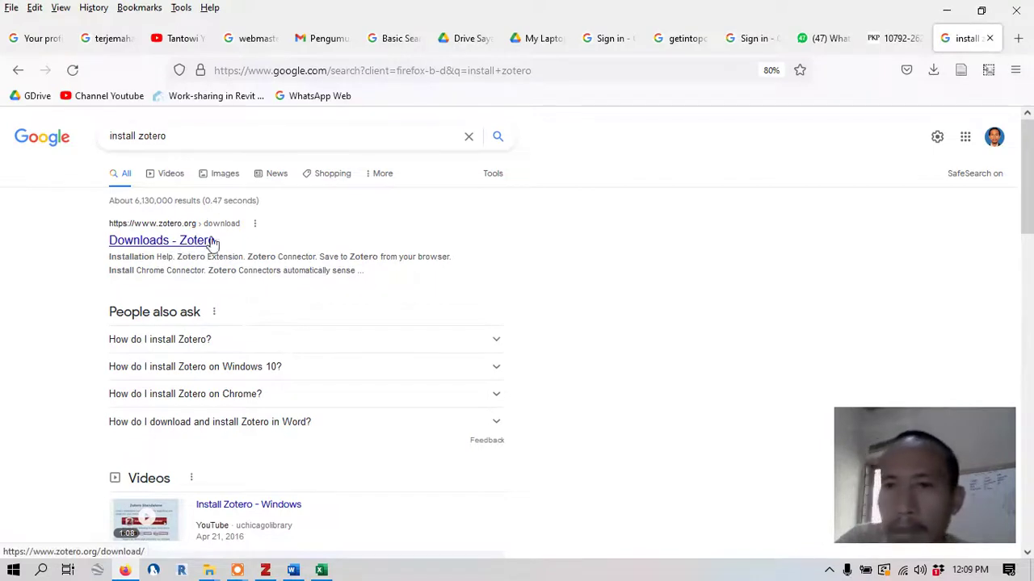
click(202, 246)
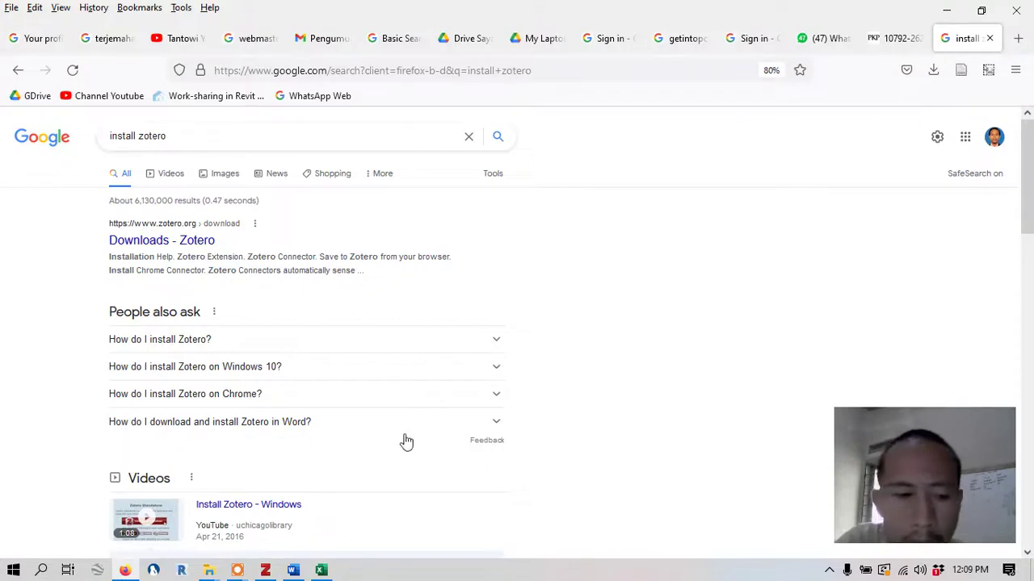
Step: Switch from Firefox back to the My Library window in Zotero
click(263, 521)
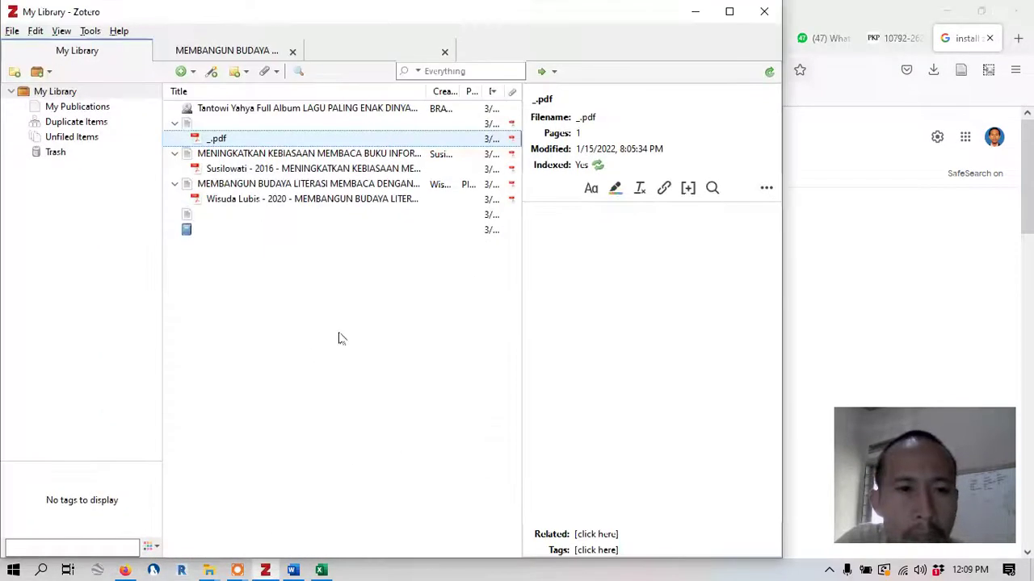